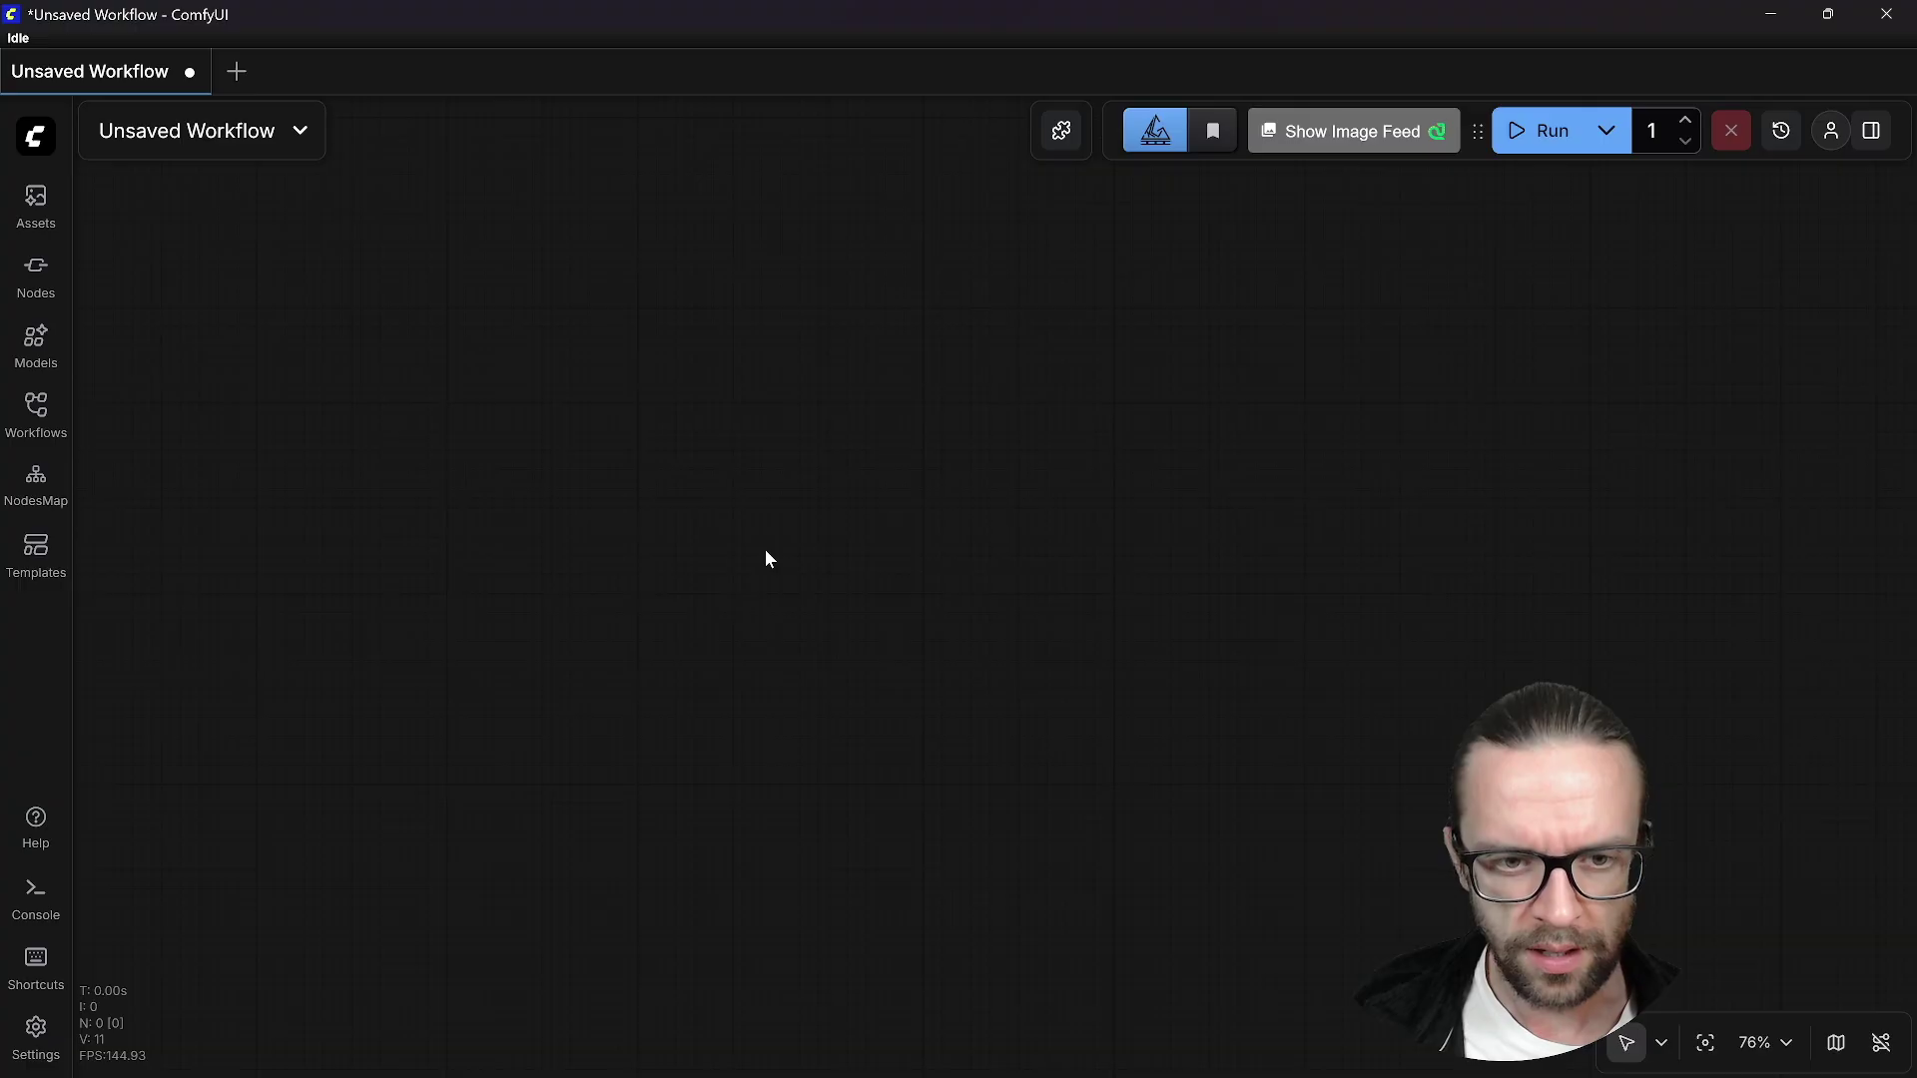
# - Add a basic QwenVL node from the 'qwen vl' node search and position it
pyautogui.doubleClick(859, 444)
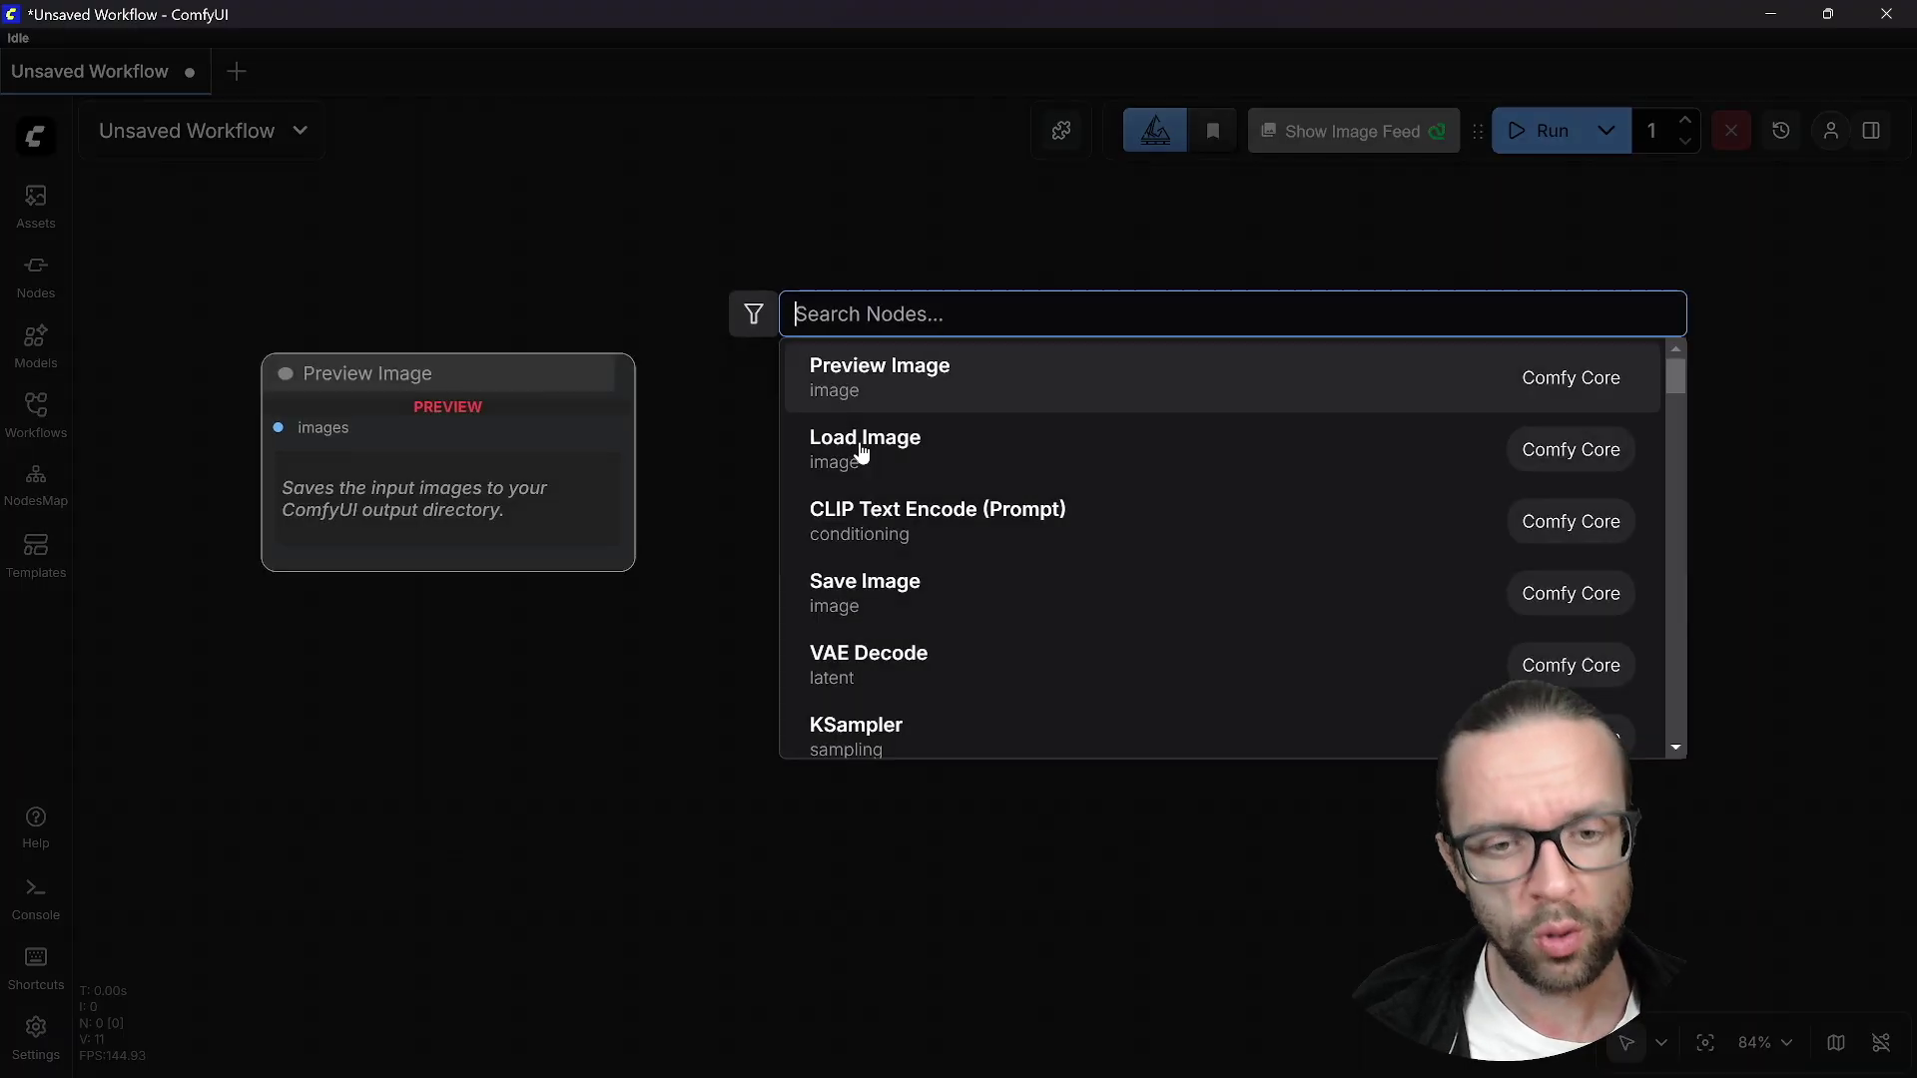
pyautogui.write('qwen vl')
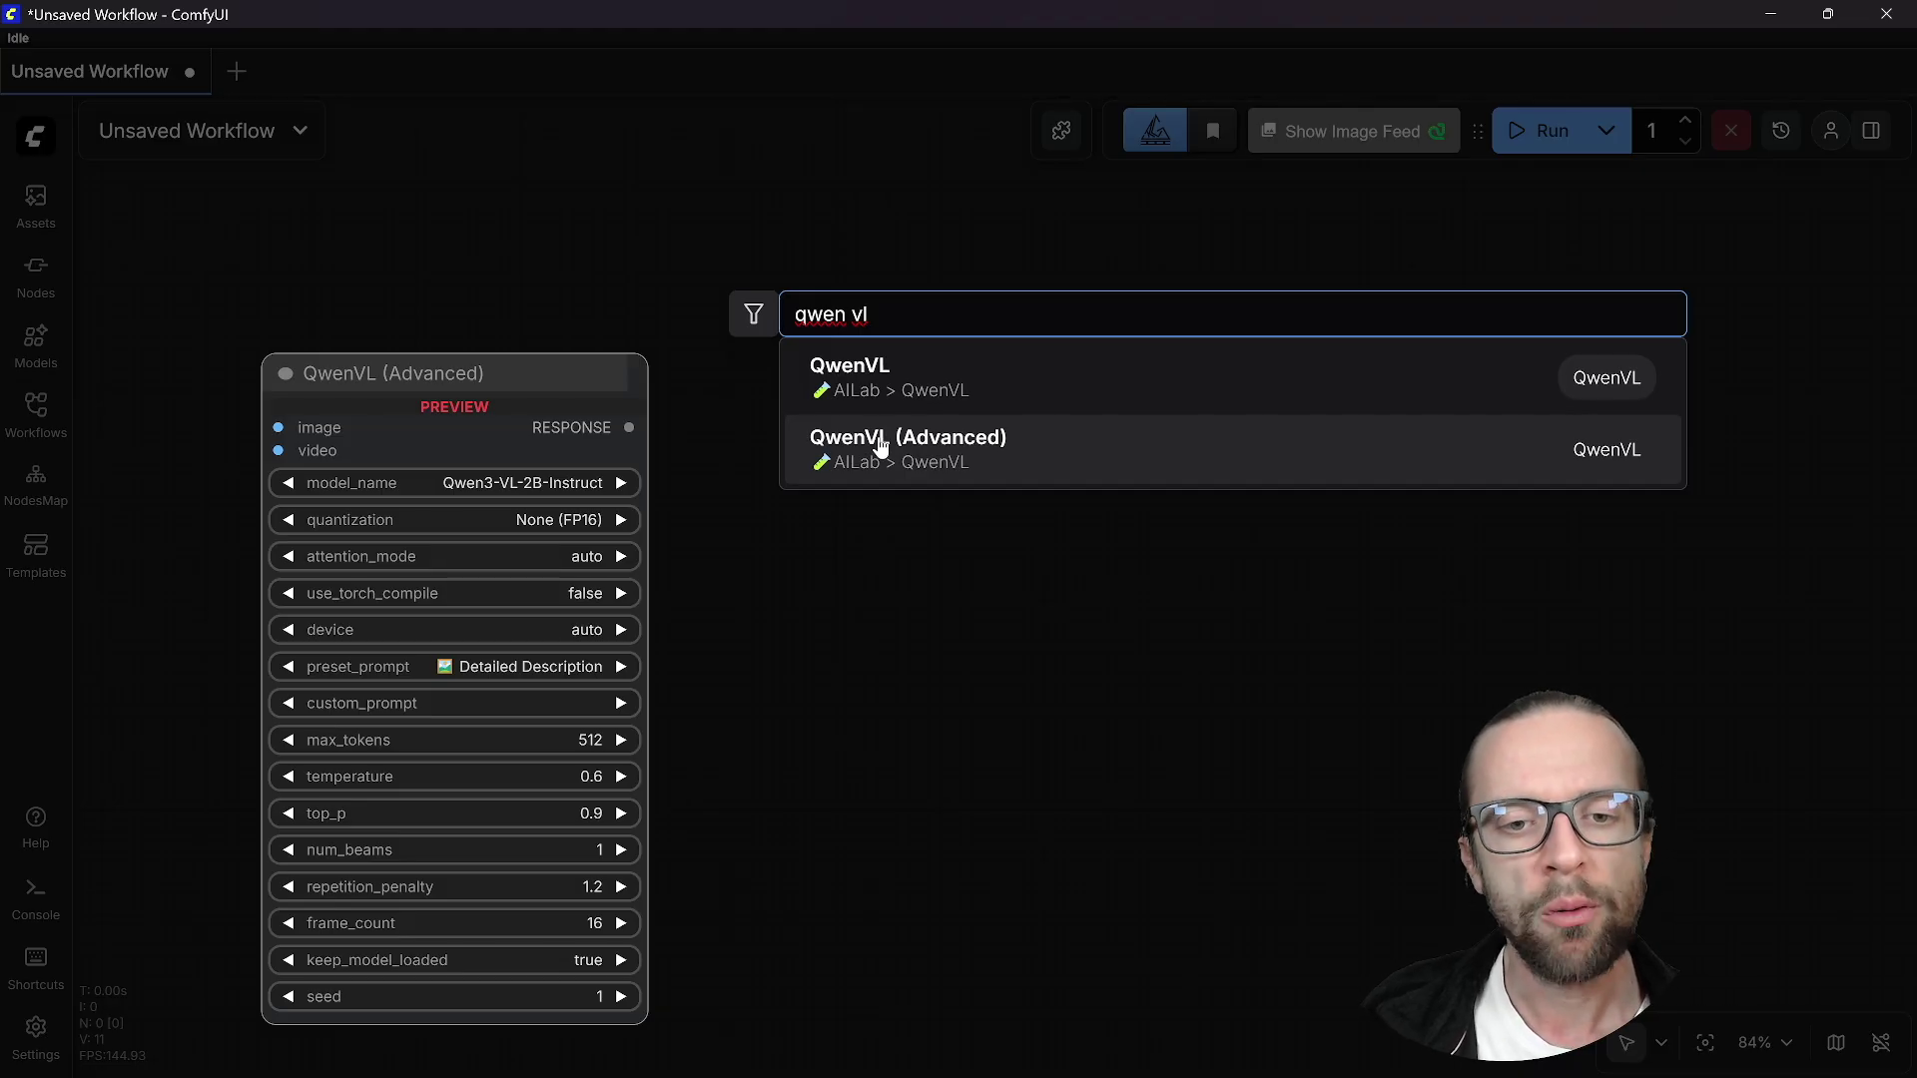
pyautogui.click(878, 385)
pyautogui.moveTo(964, 425); pyautogui.dragTo(760, 362)
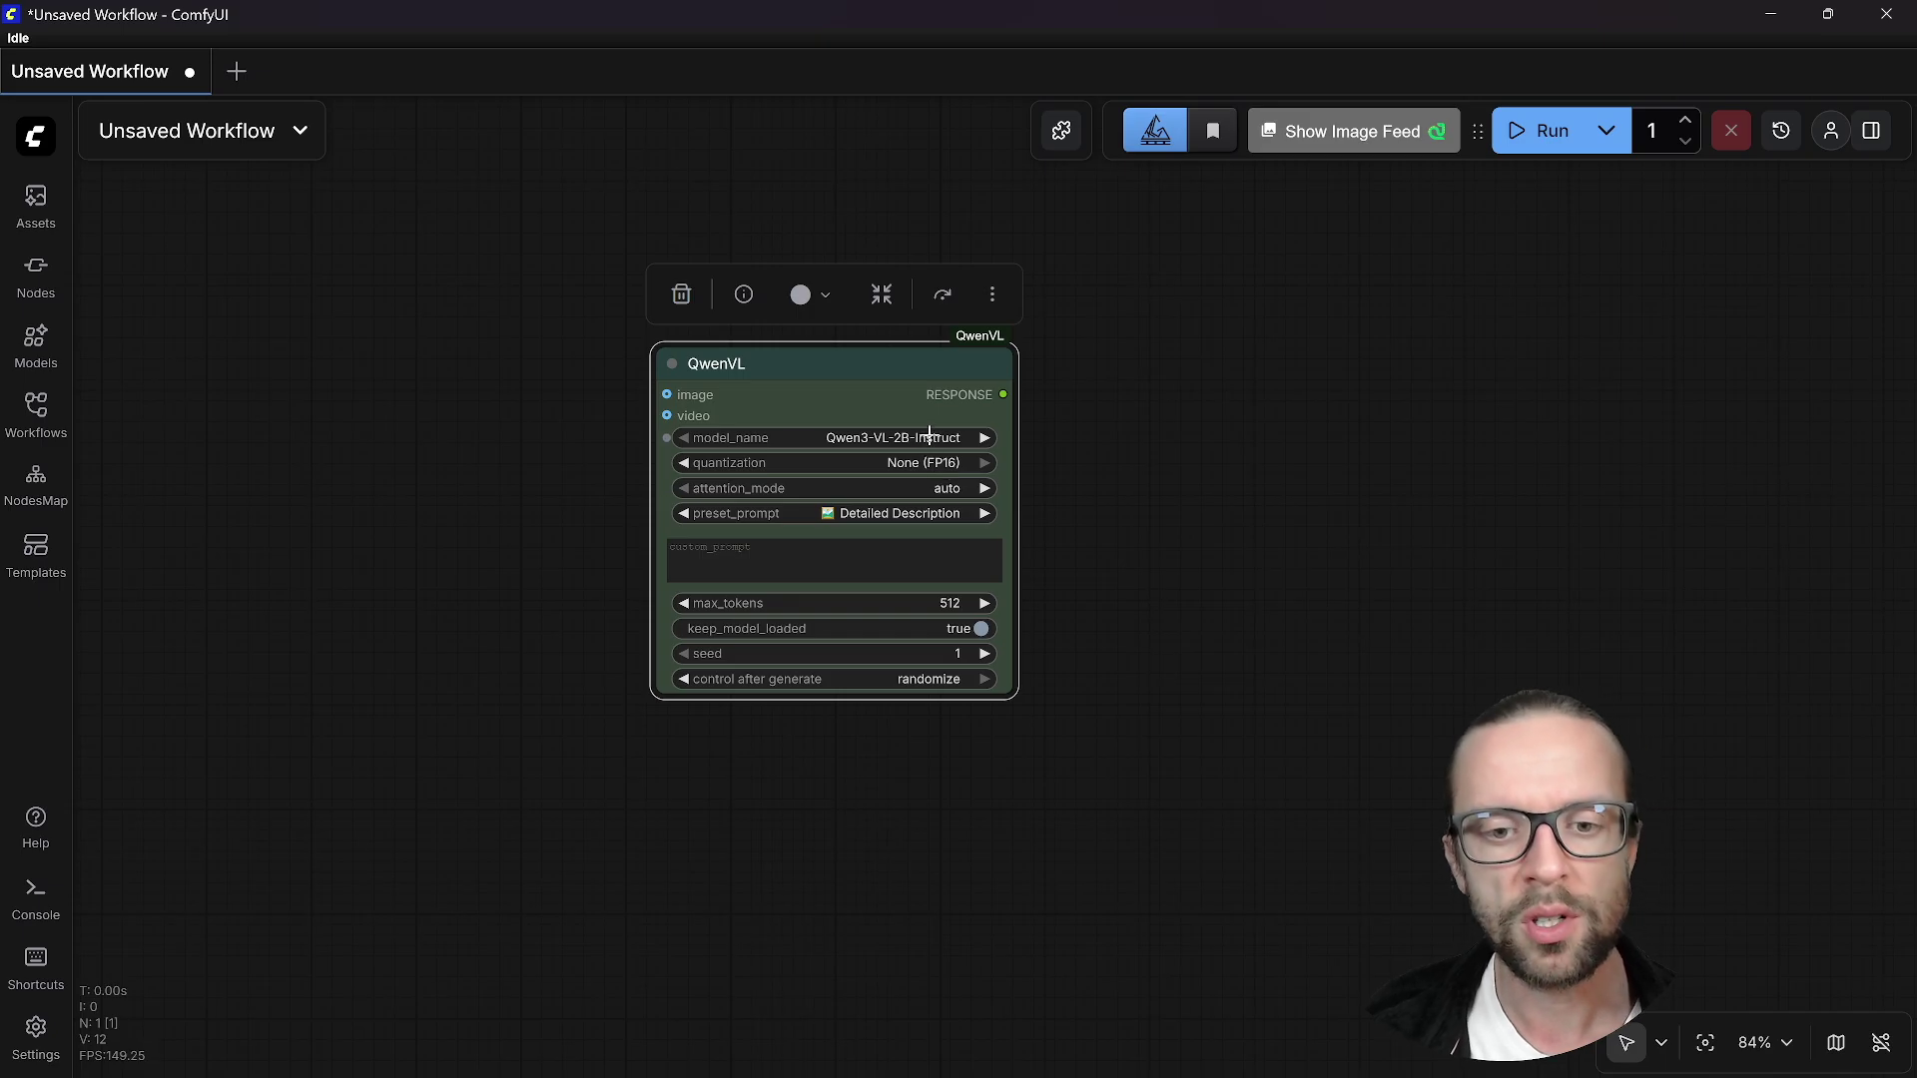
# - Set the QwenVL model to Qwen3-VL-4B-Instruct with 8-bit (Balanced) quantization
pyautogui.click(888, 438)
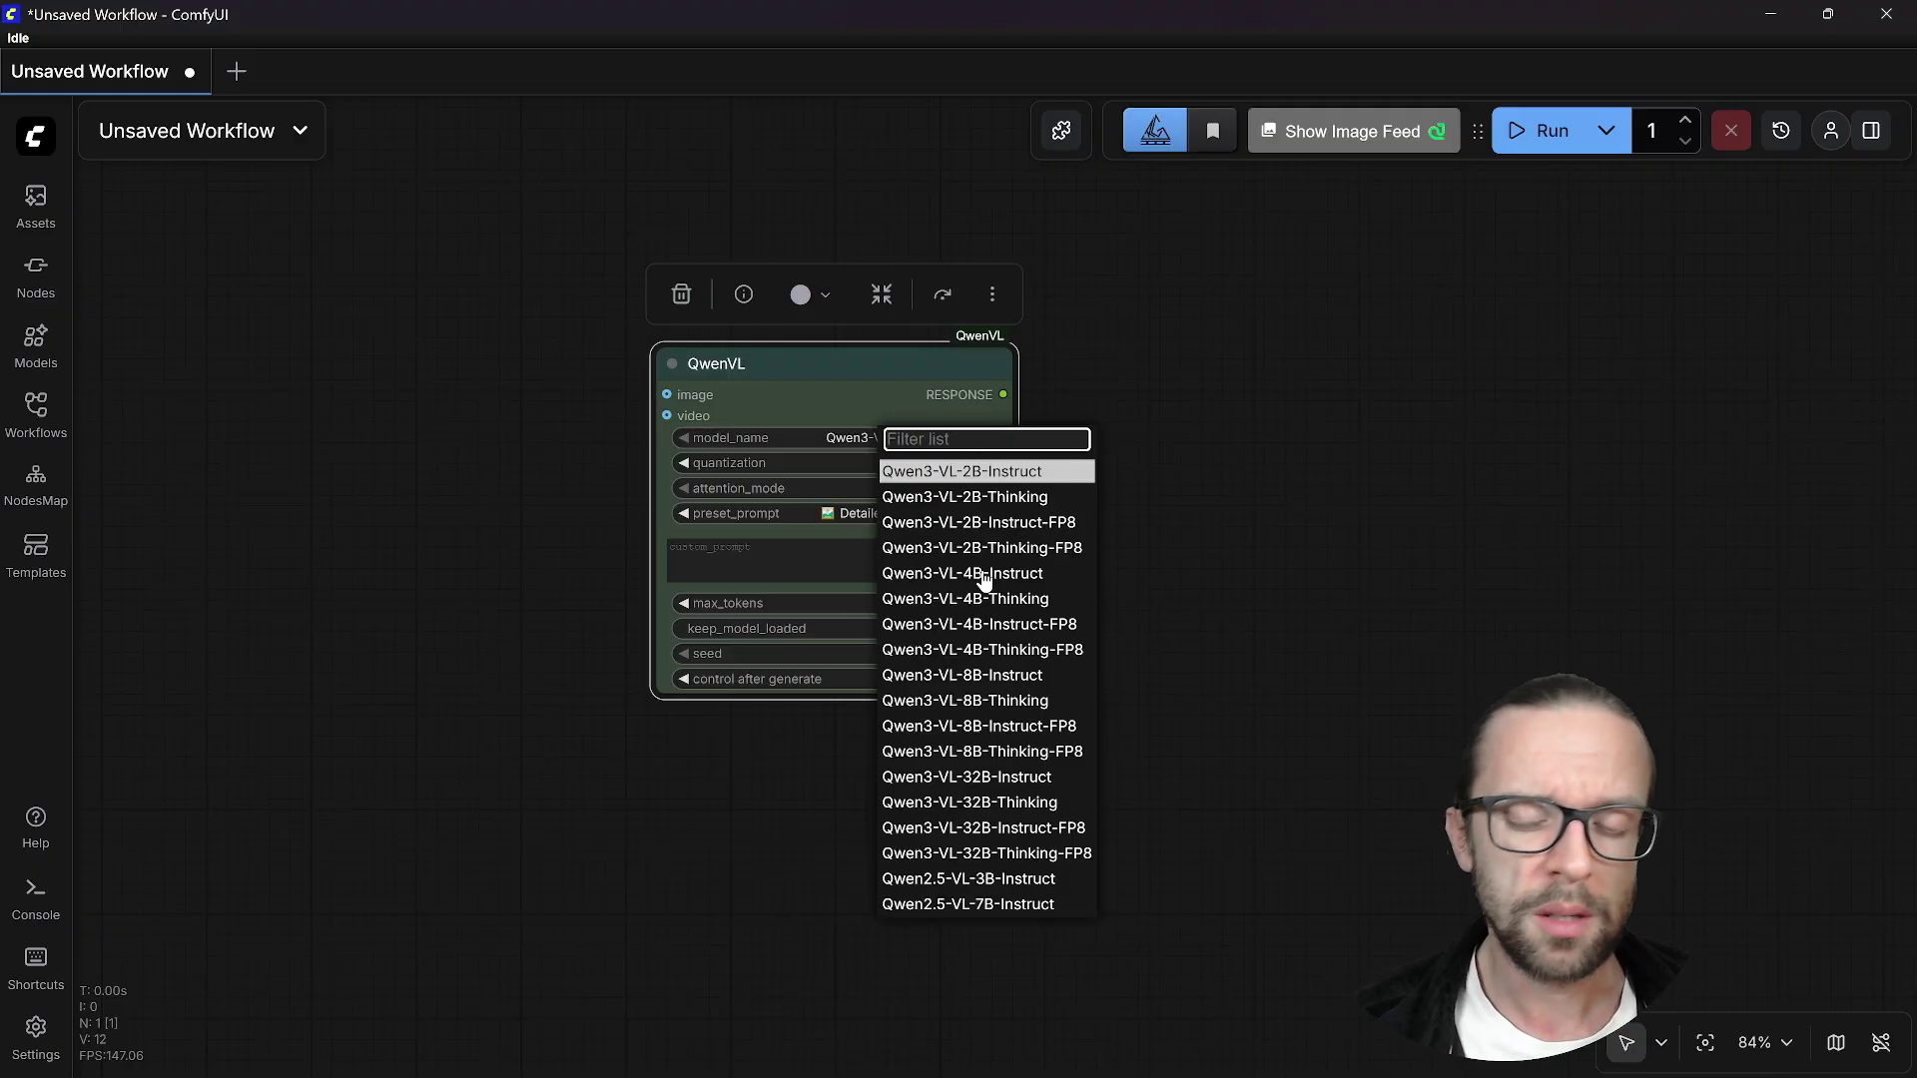
pyautogui.click(180, 749)
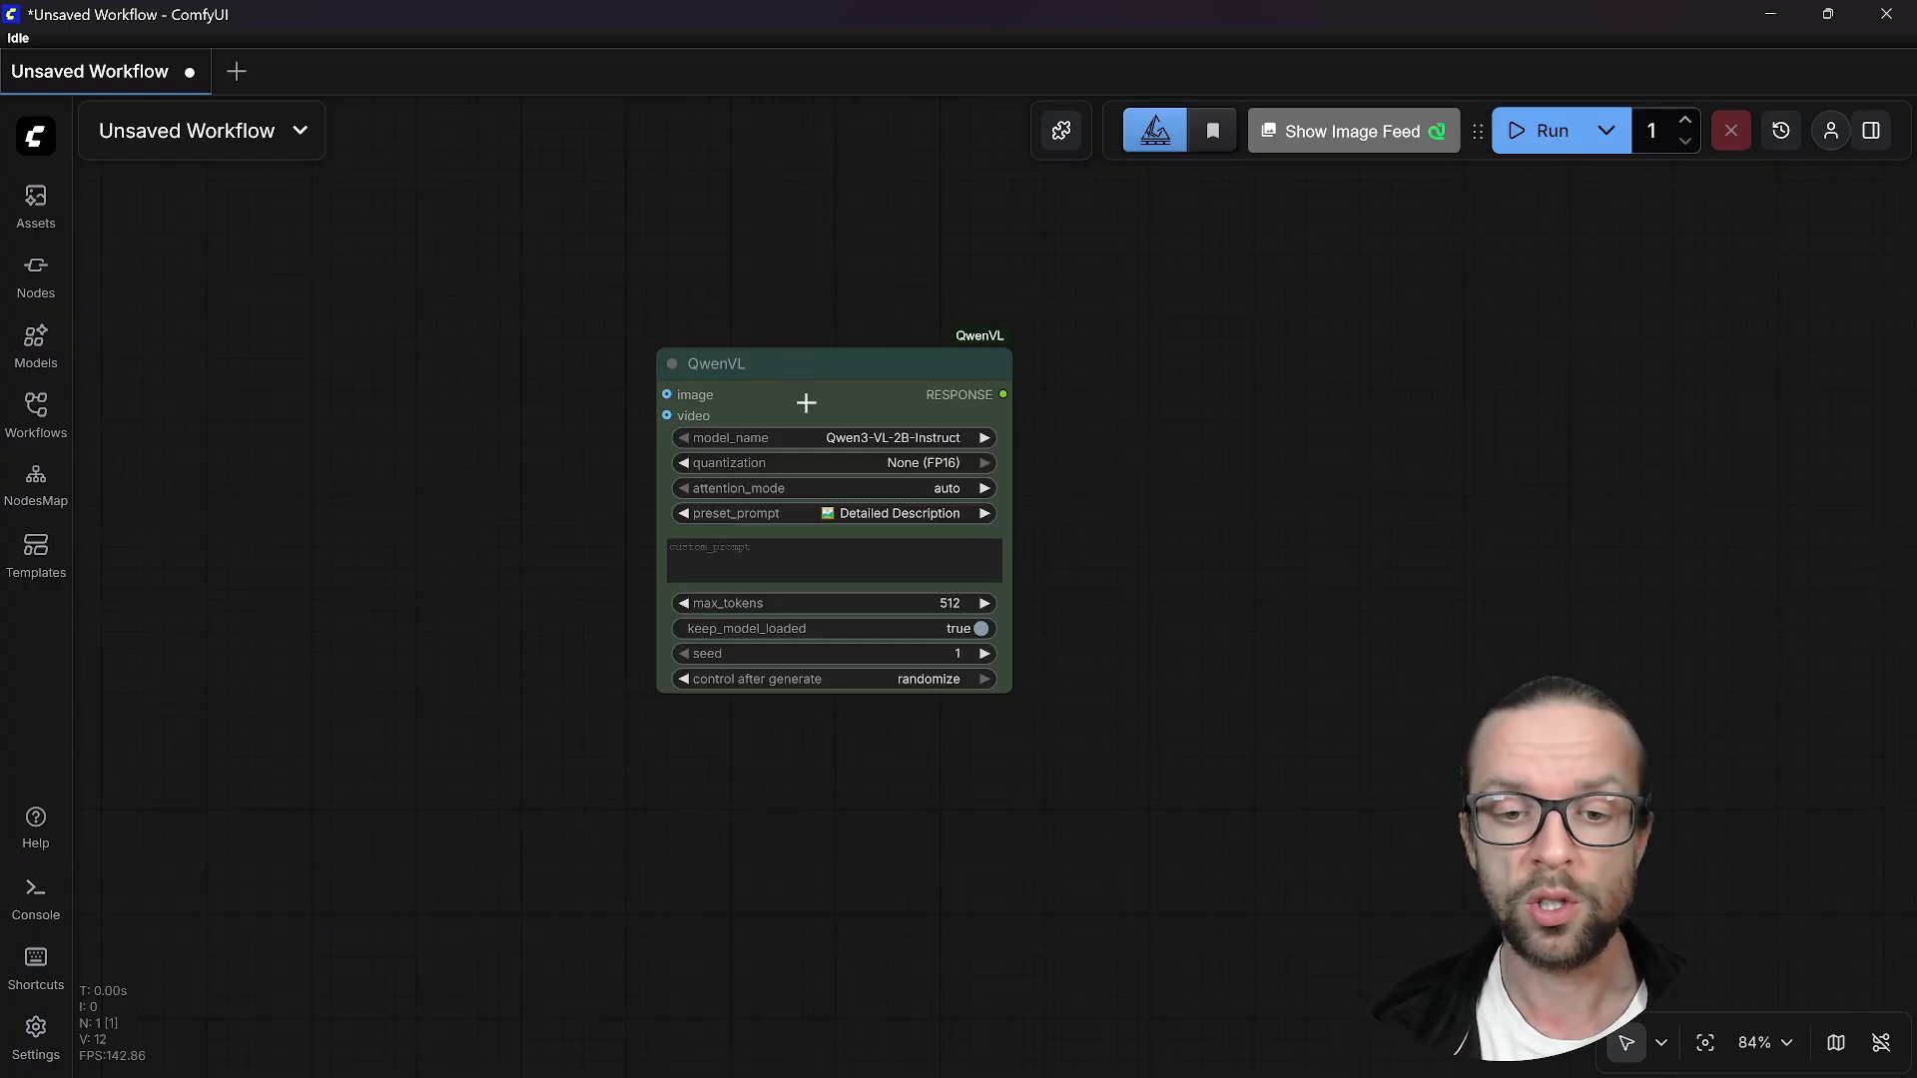
pyautogui.click(911, 437)
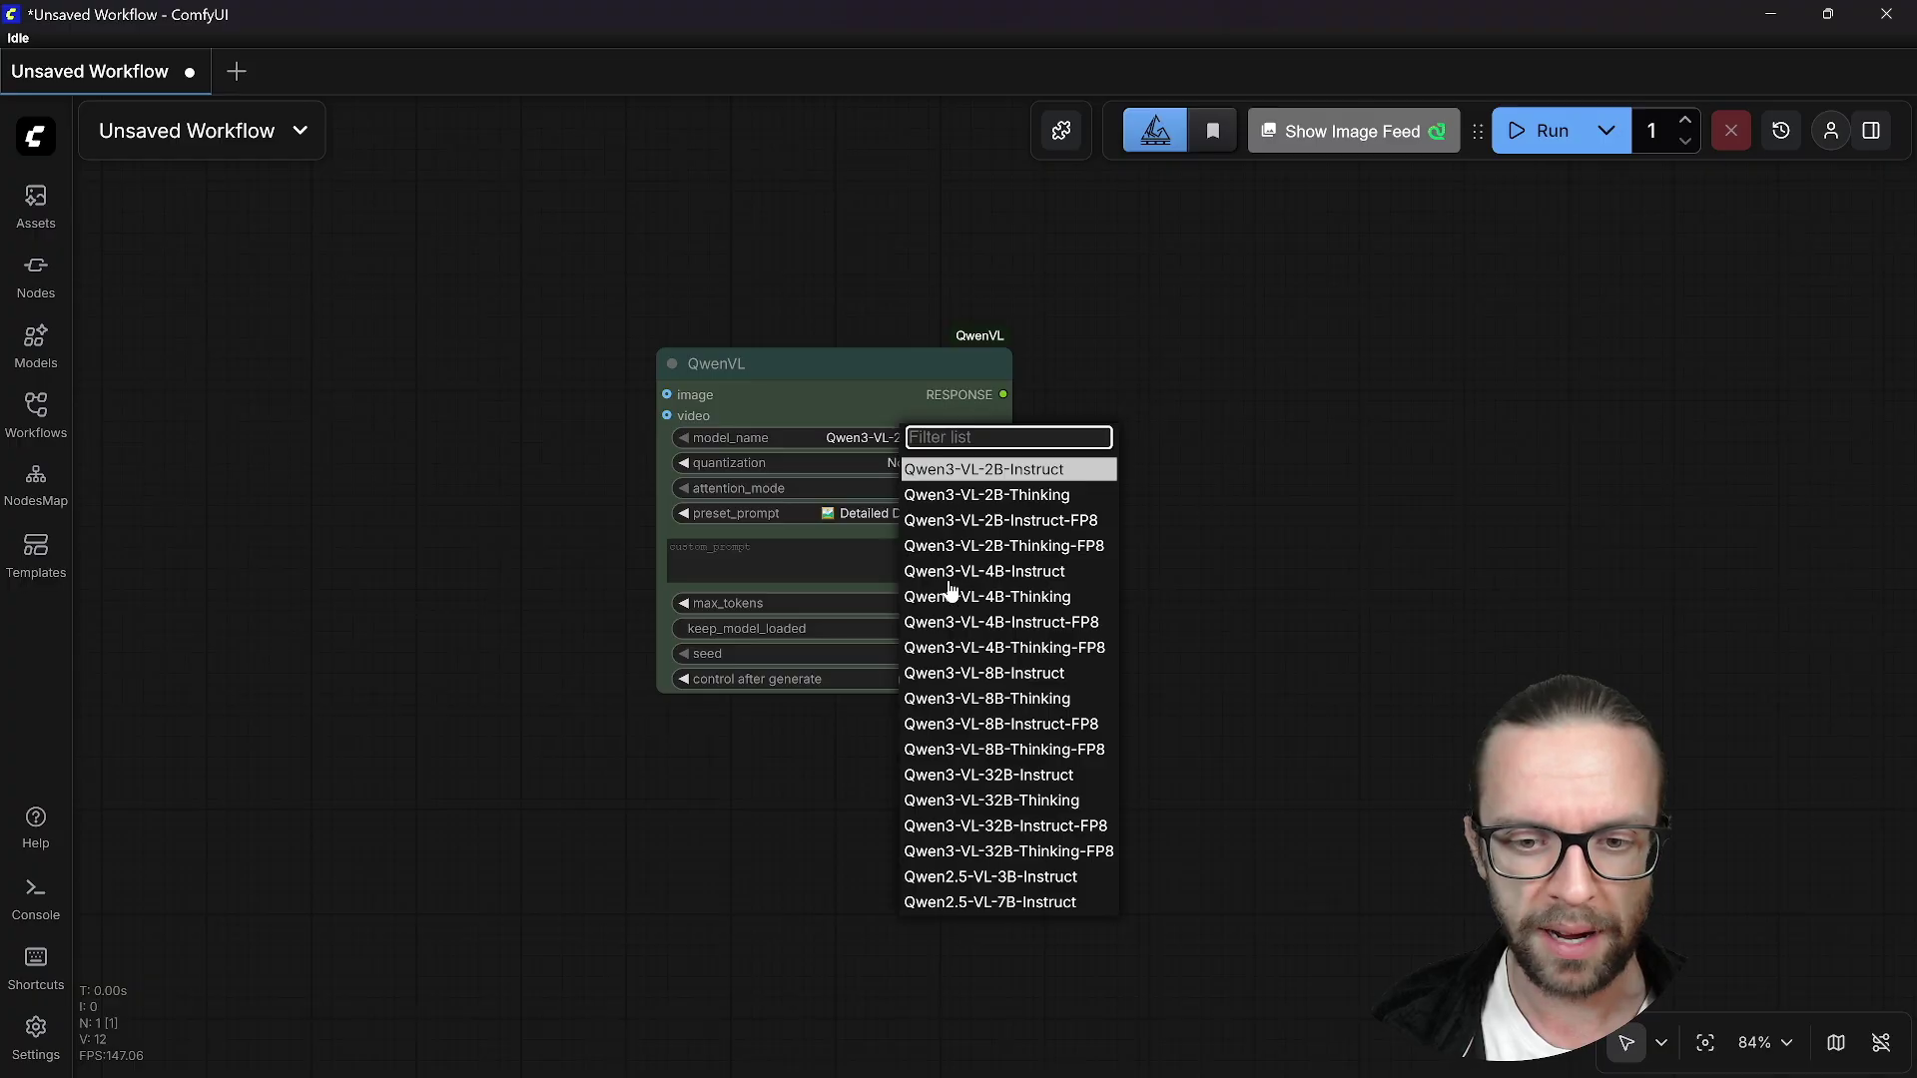
pyautogui.click(965, 575)
pyautogui.click(925, 468)
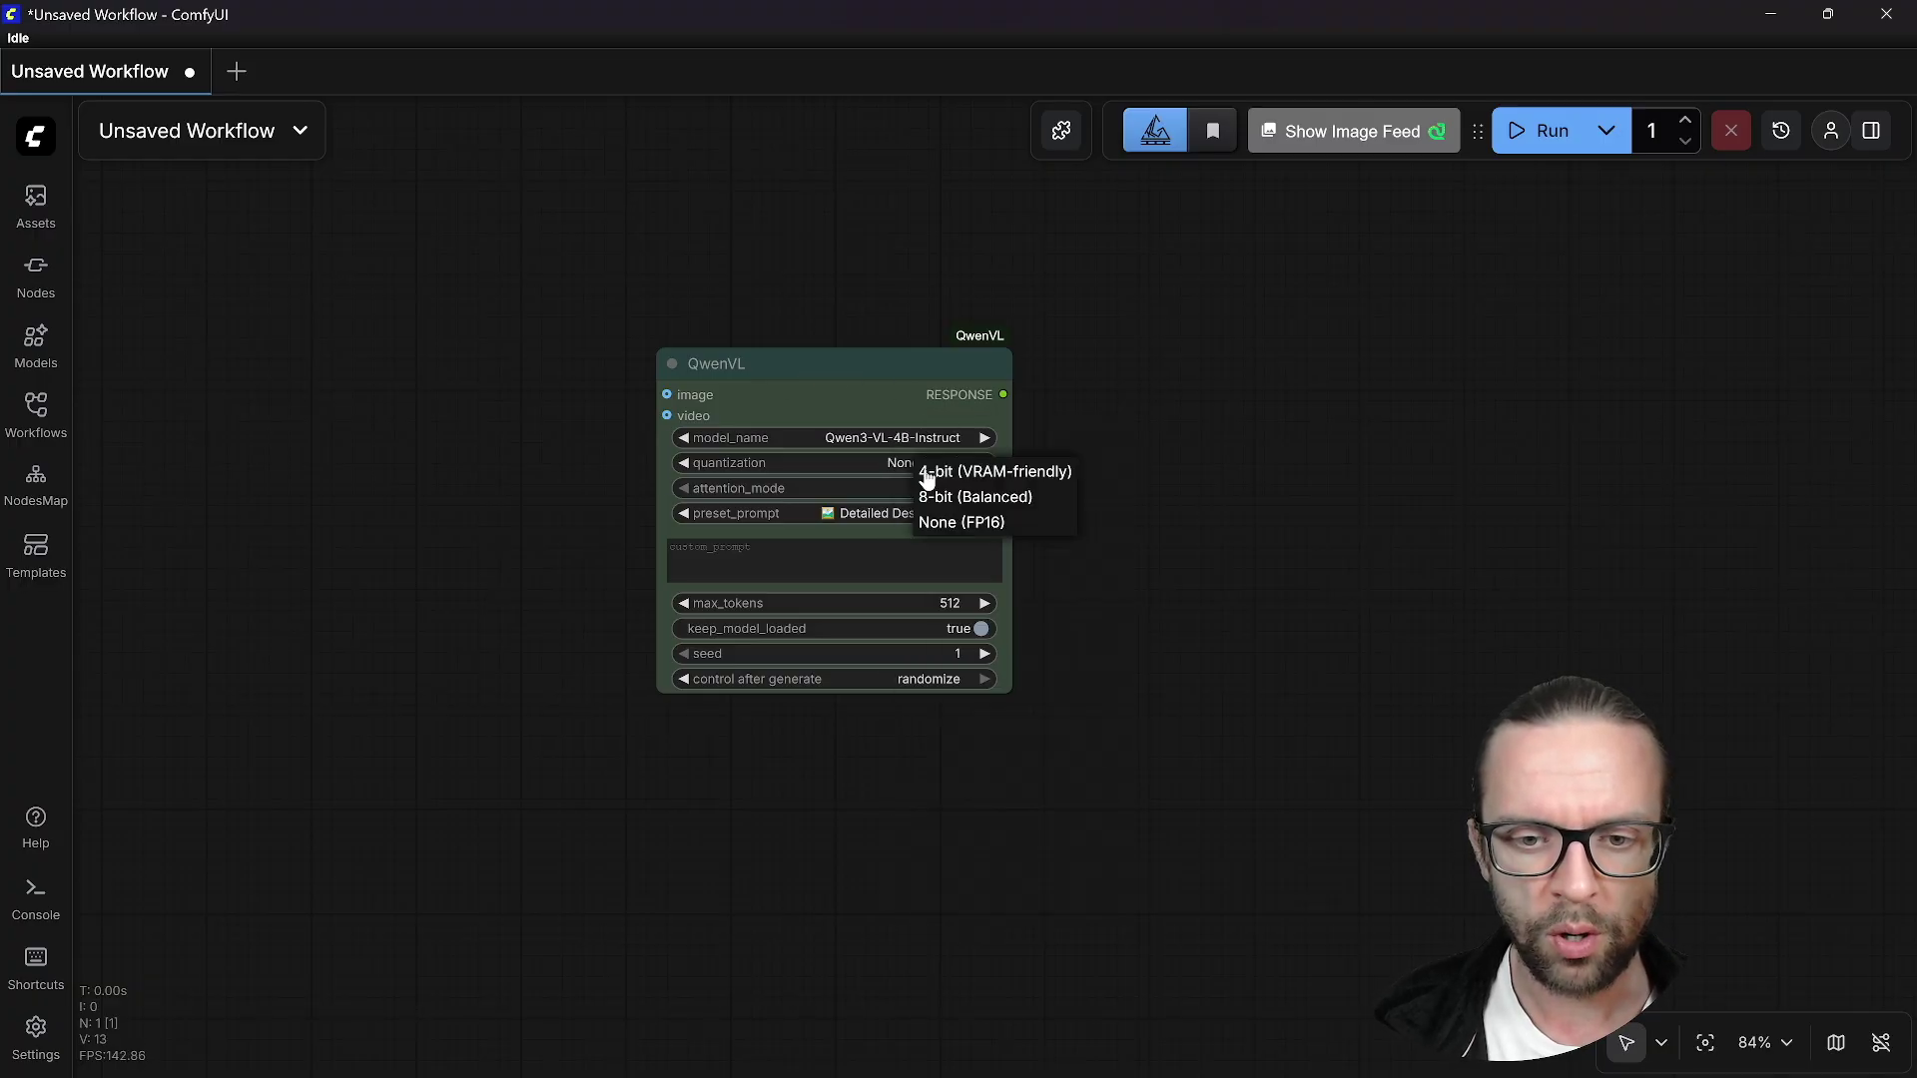
pyautogui.click(953, 499)
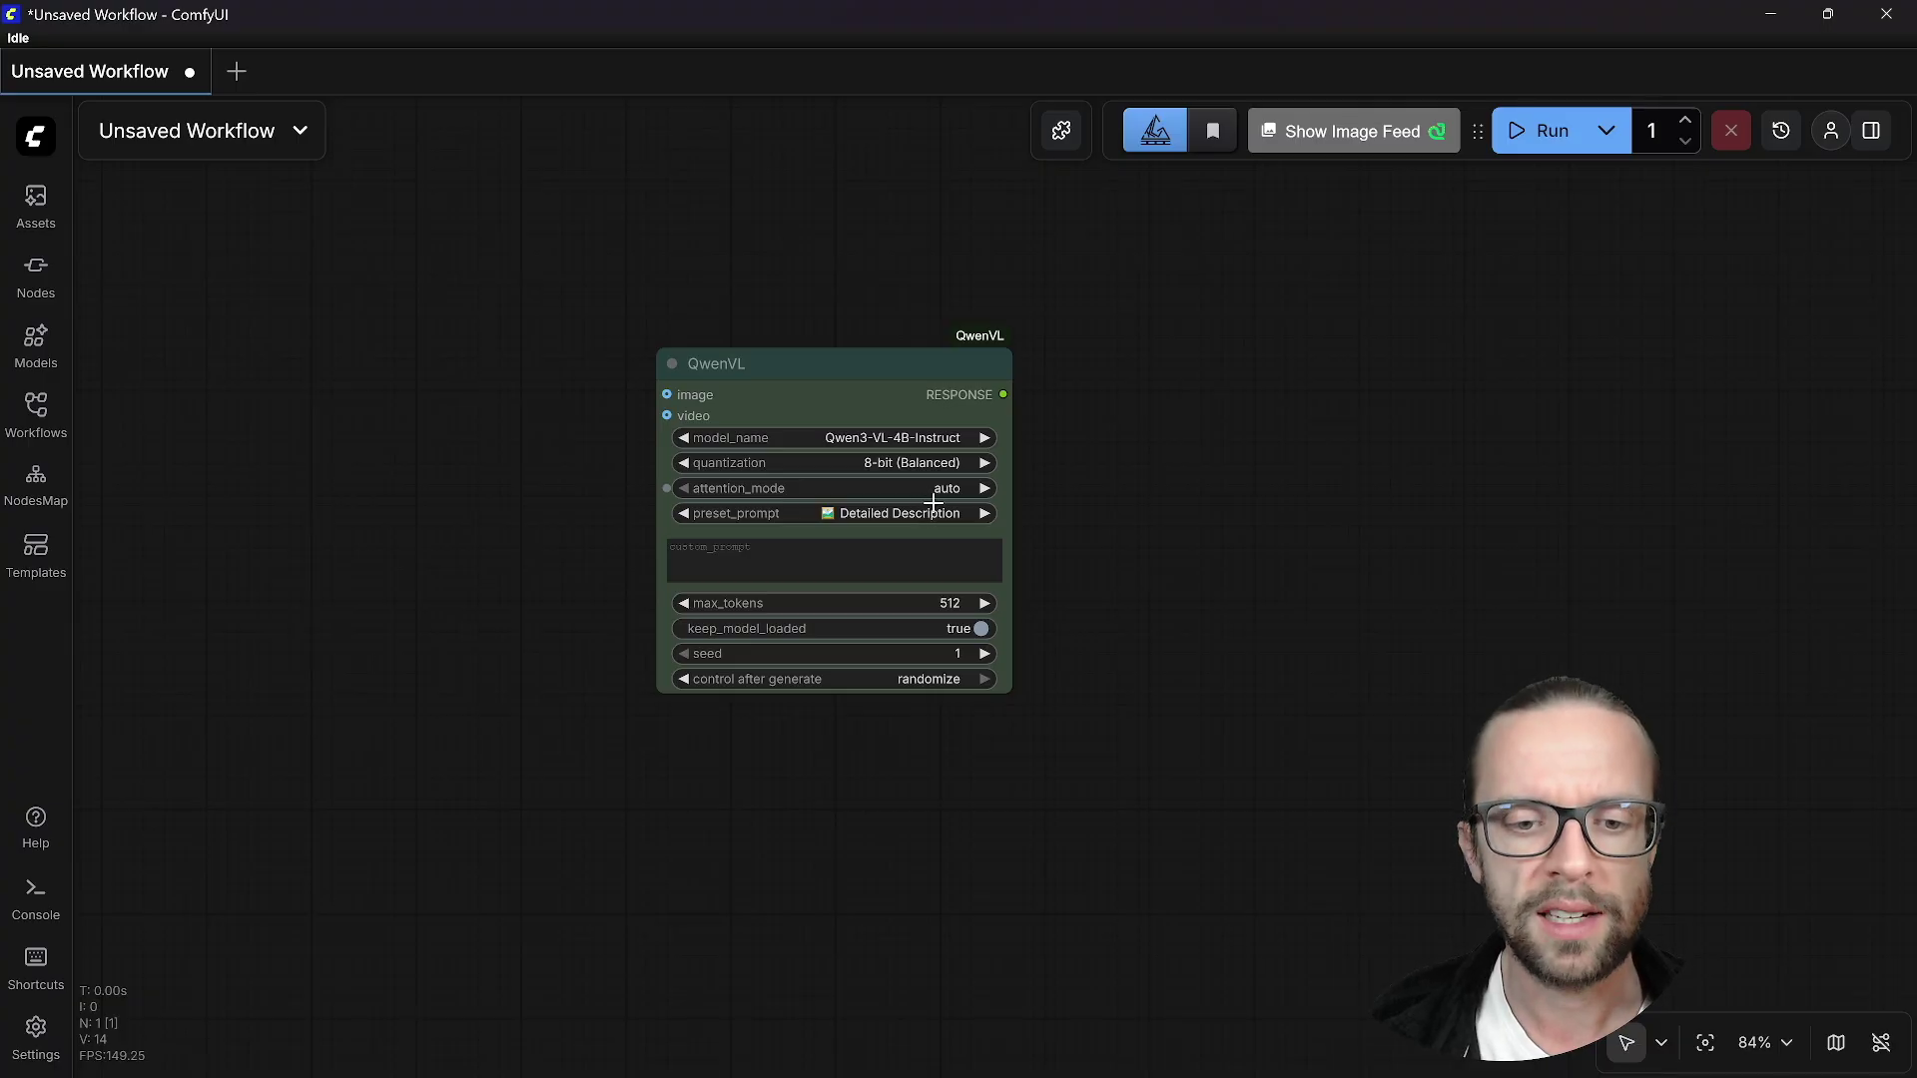
# - Set QwenVL max_tokens to 1024 and its seed control to fixed
pyautogui.click(855, 516)
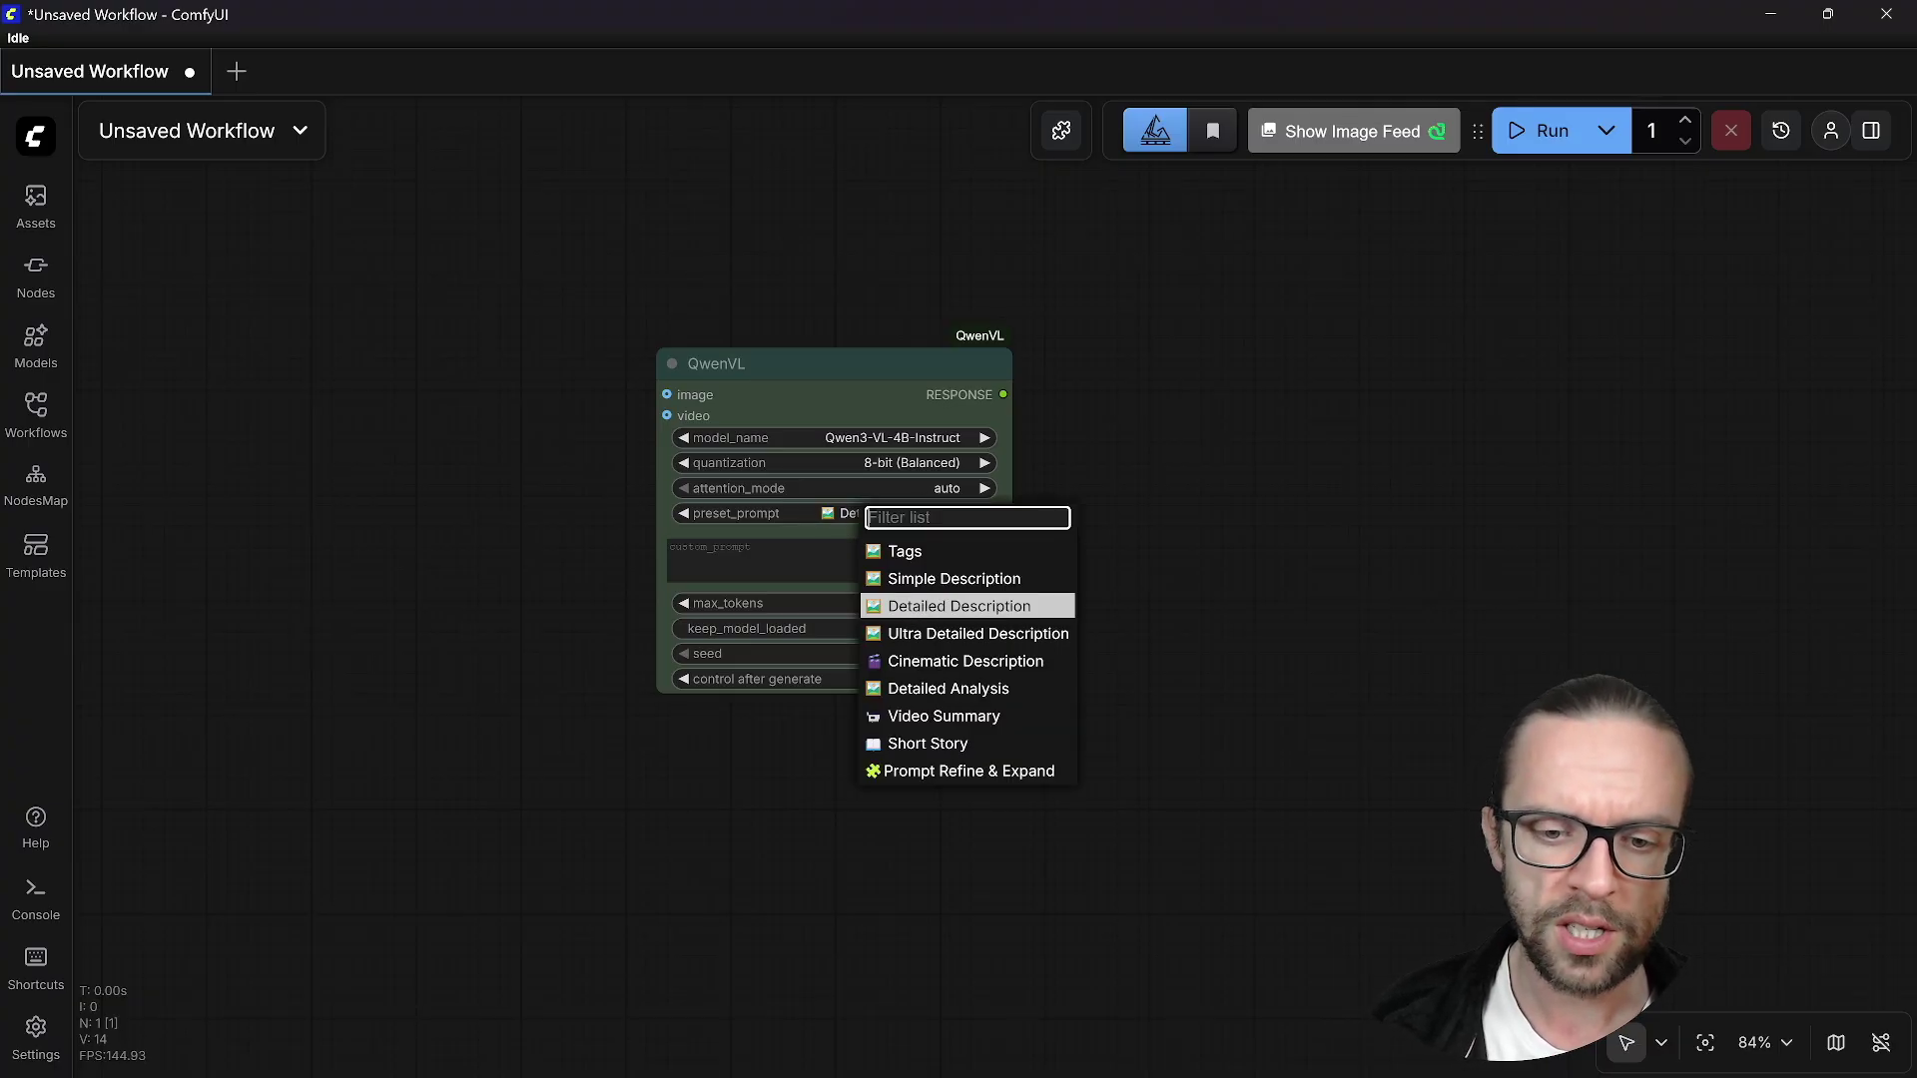
pyautogui.click(791, 603)
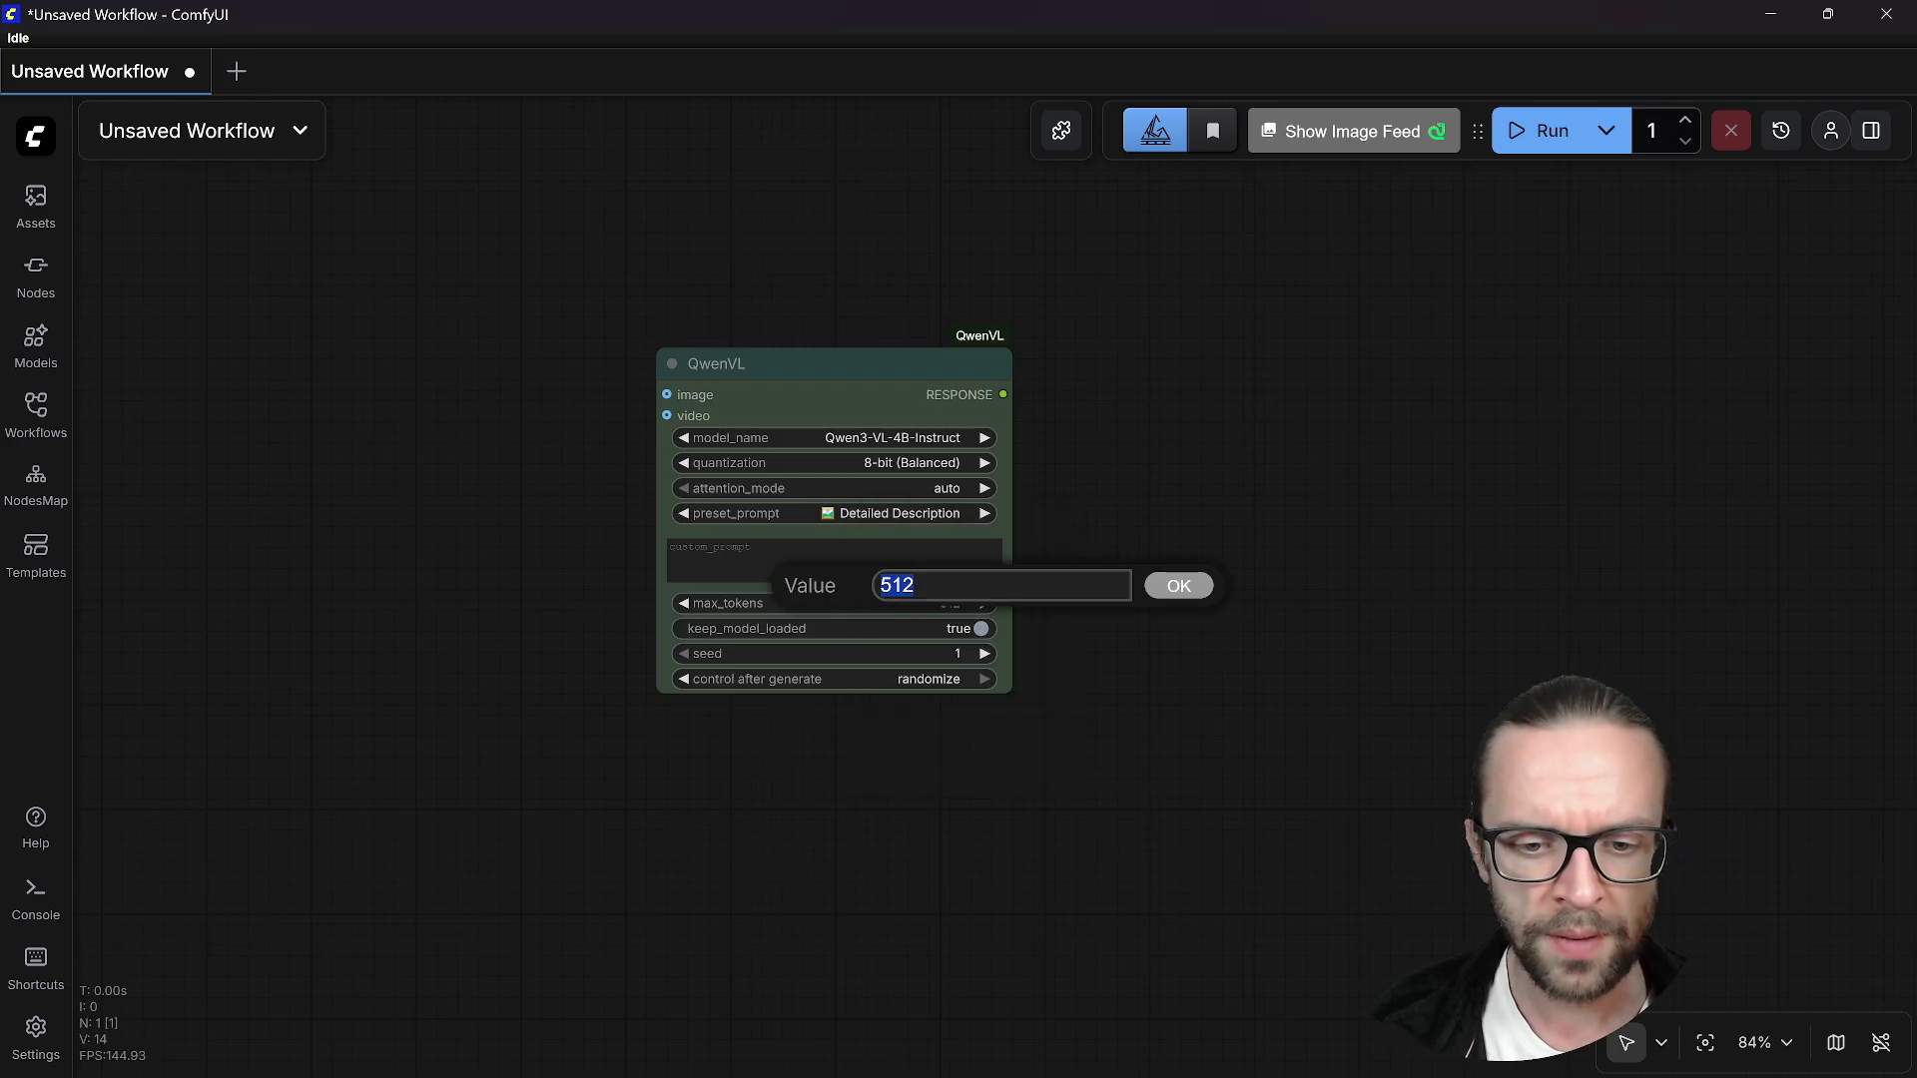
pyautogui.write('1024')
pyautogui.press('Return')
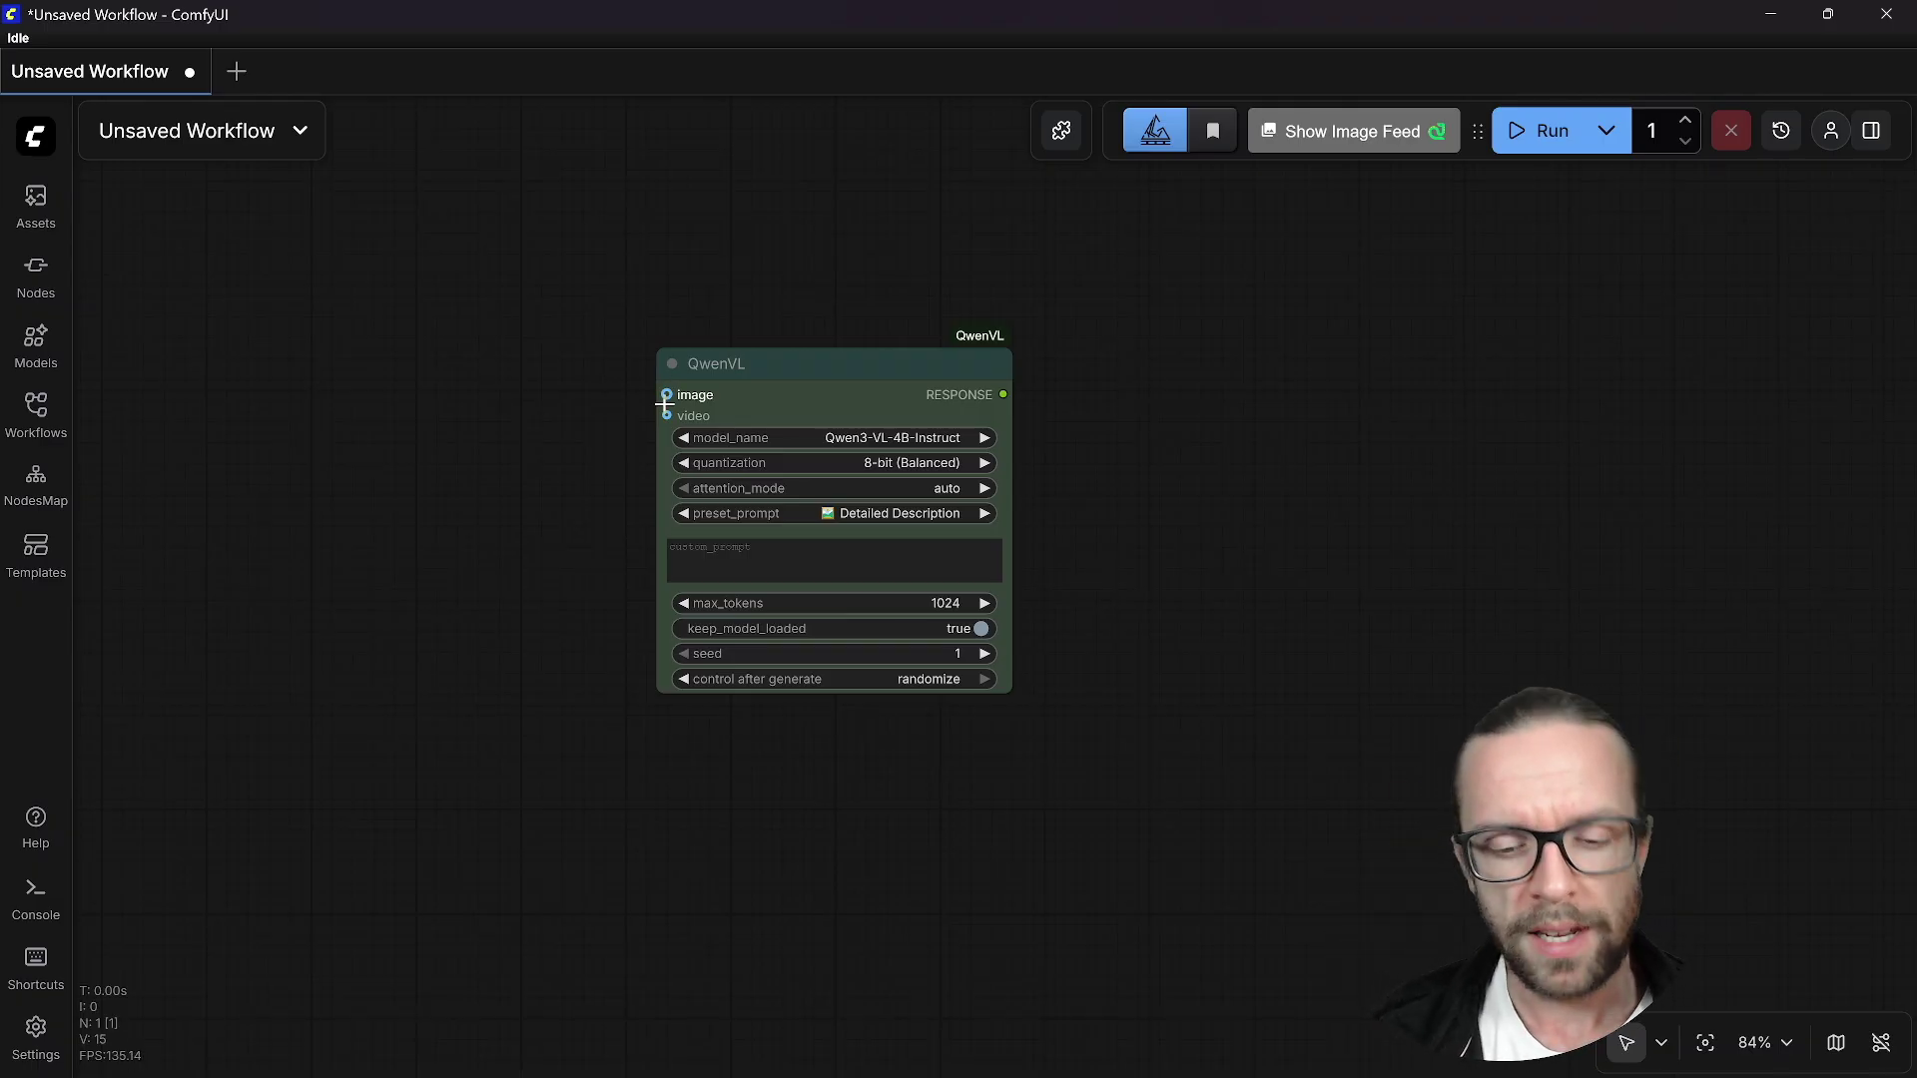
pyautogui.click(940, 682)
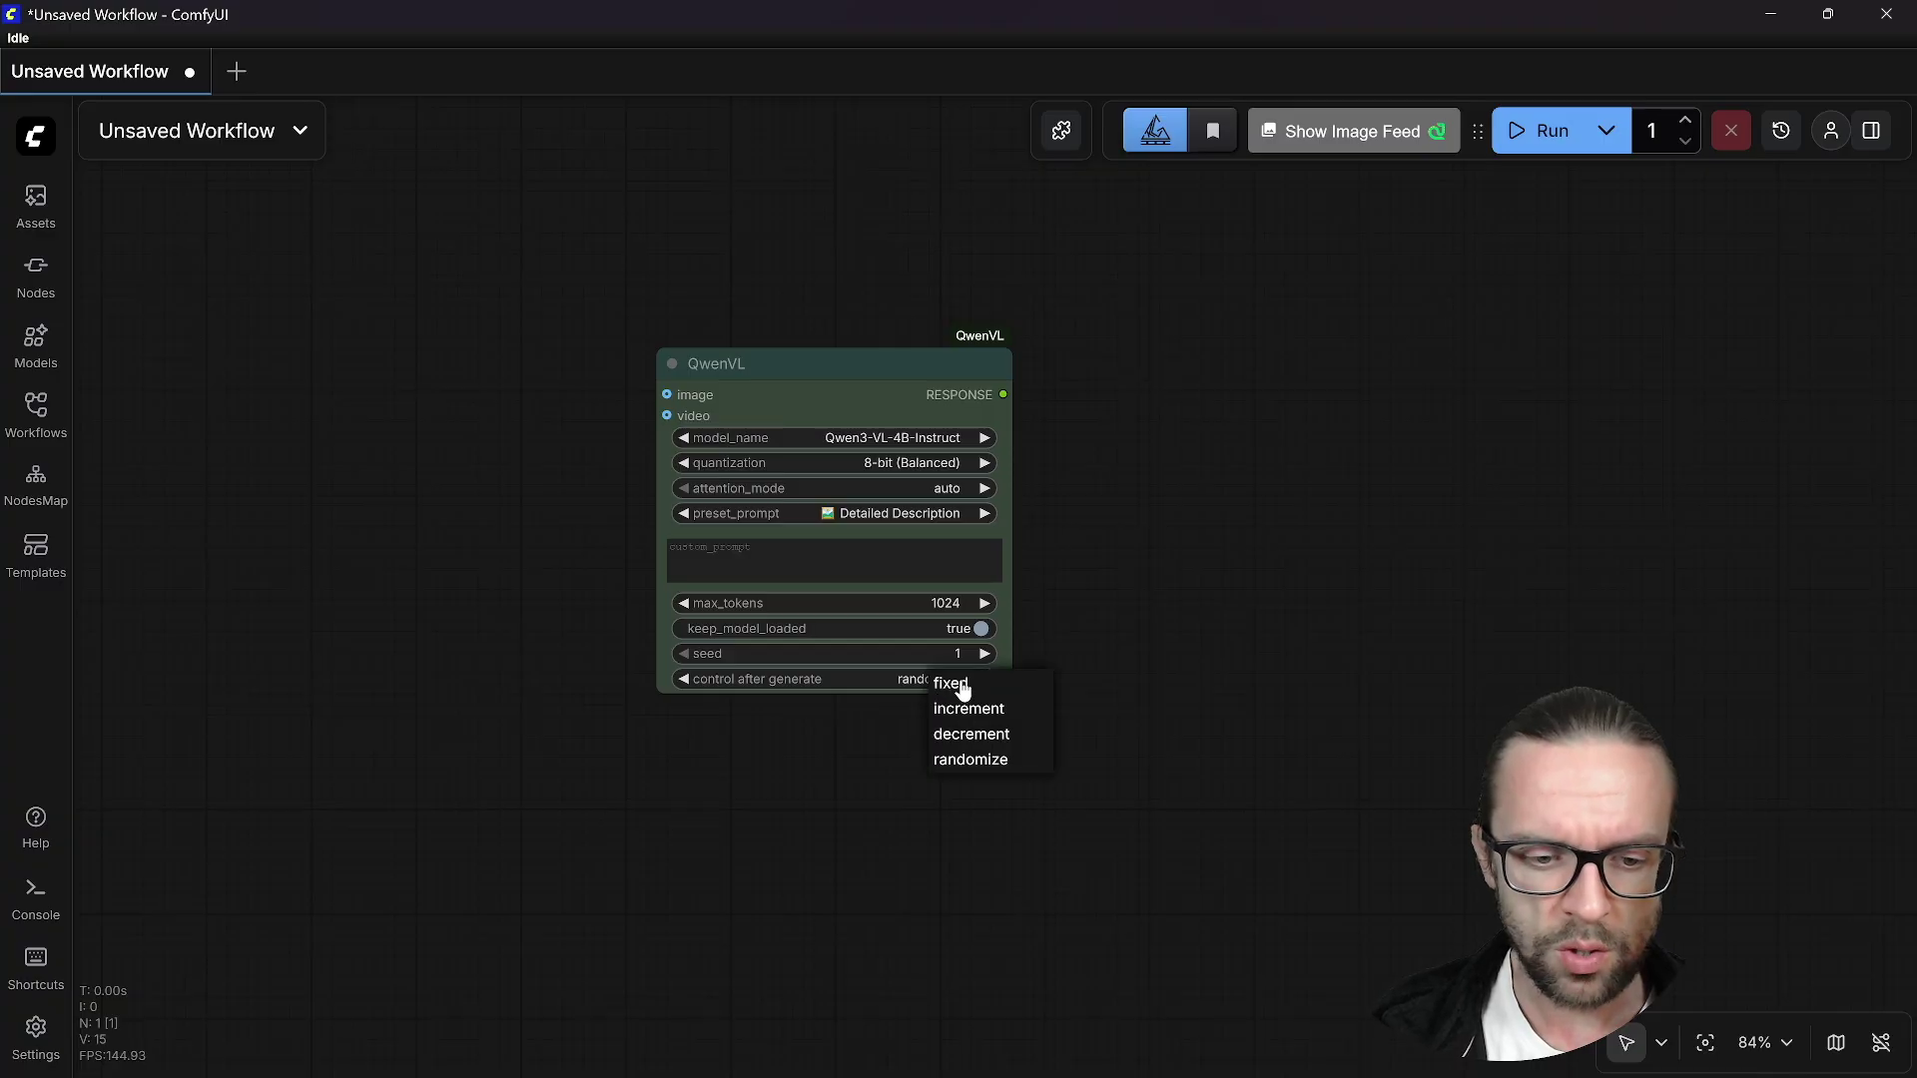
pyautogui.click(957, 683)
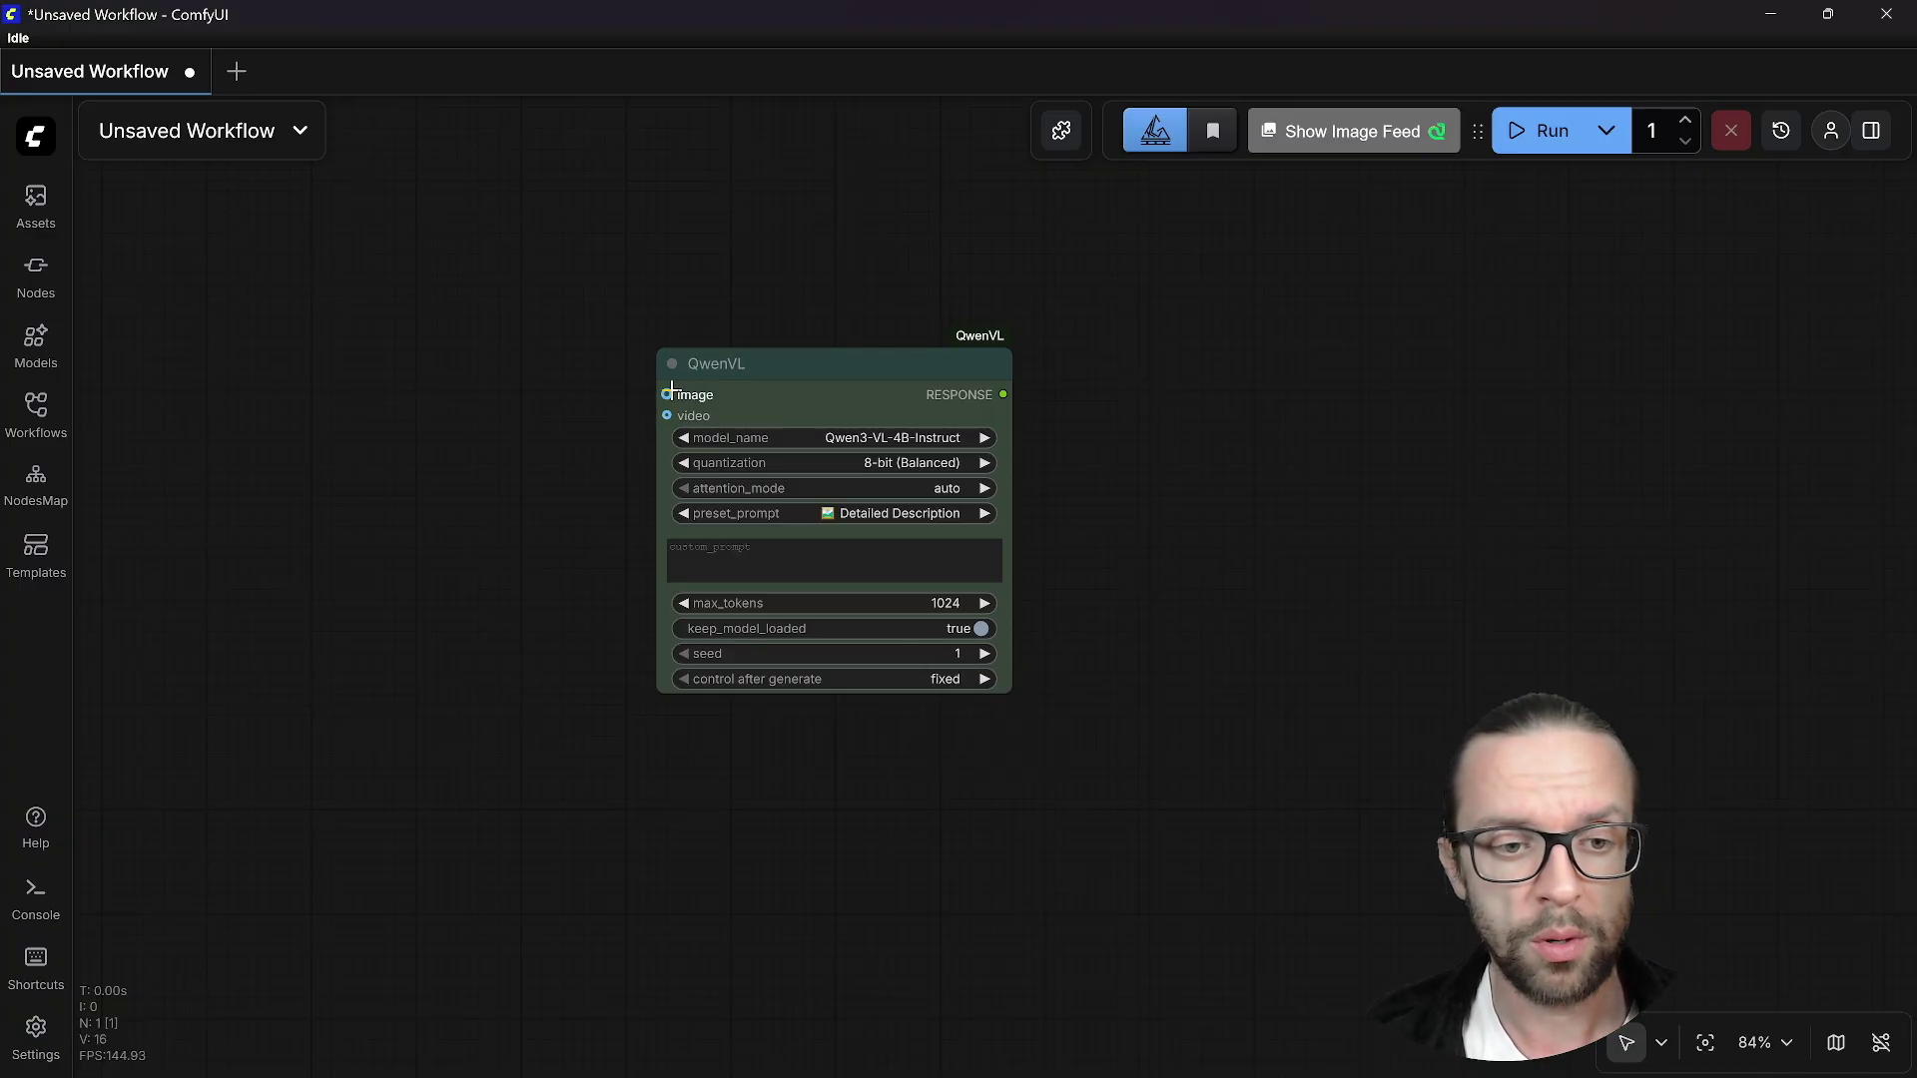
pyautogui.moveTo(665, 393); pyautogui.dragTo(567, 403)
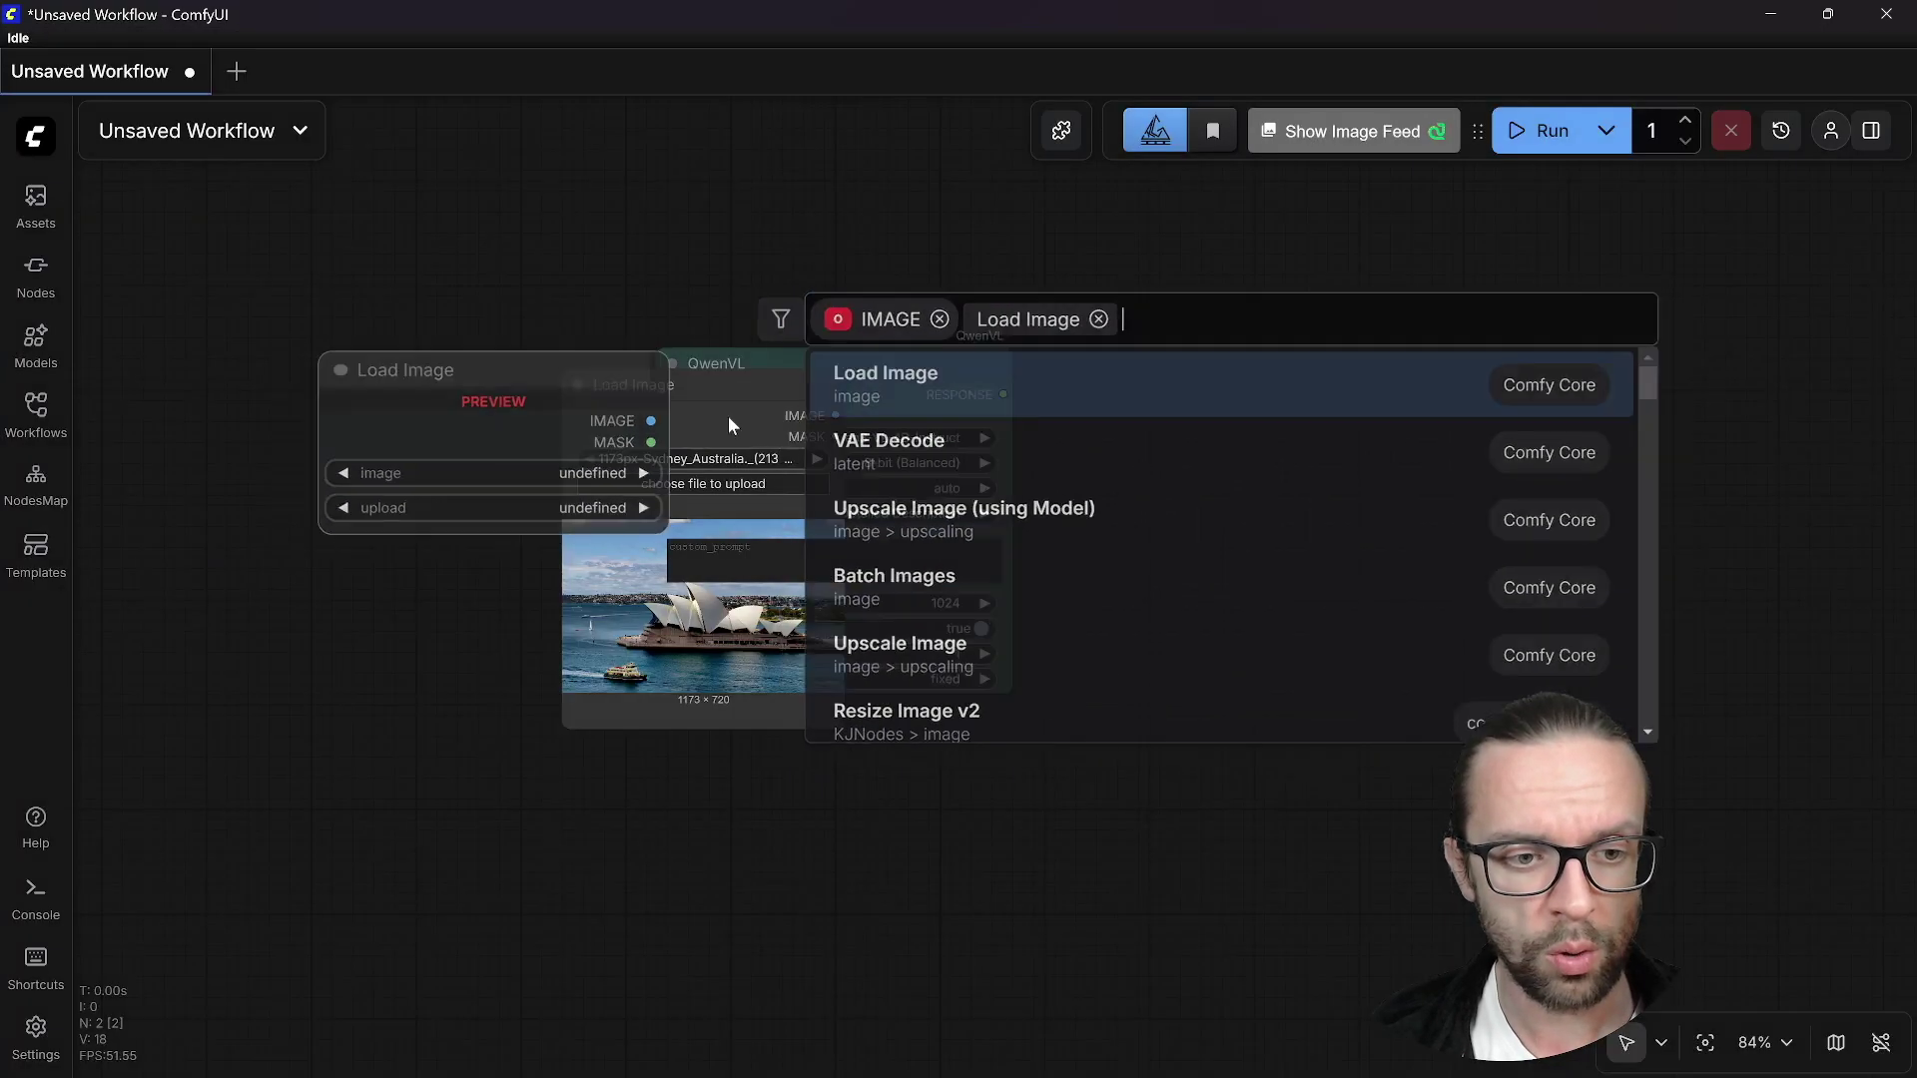
# - Add a Load Image node with the Sydney Opera House photo feeding QwenVL's image input
pyautogui.press('Return')
pyautogui.moveTo(380, 389)
pyautogui.mouseDown()
pyautogui.moveTo(394, 363)
pyautogui.moveTo(382, 378)
pyautogui.mouseUp()
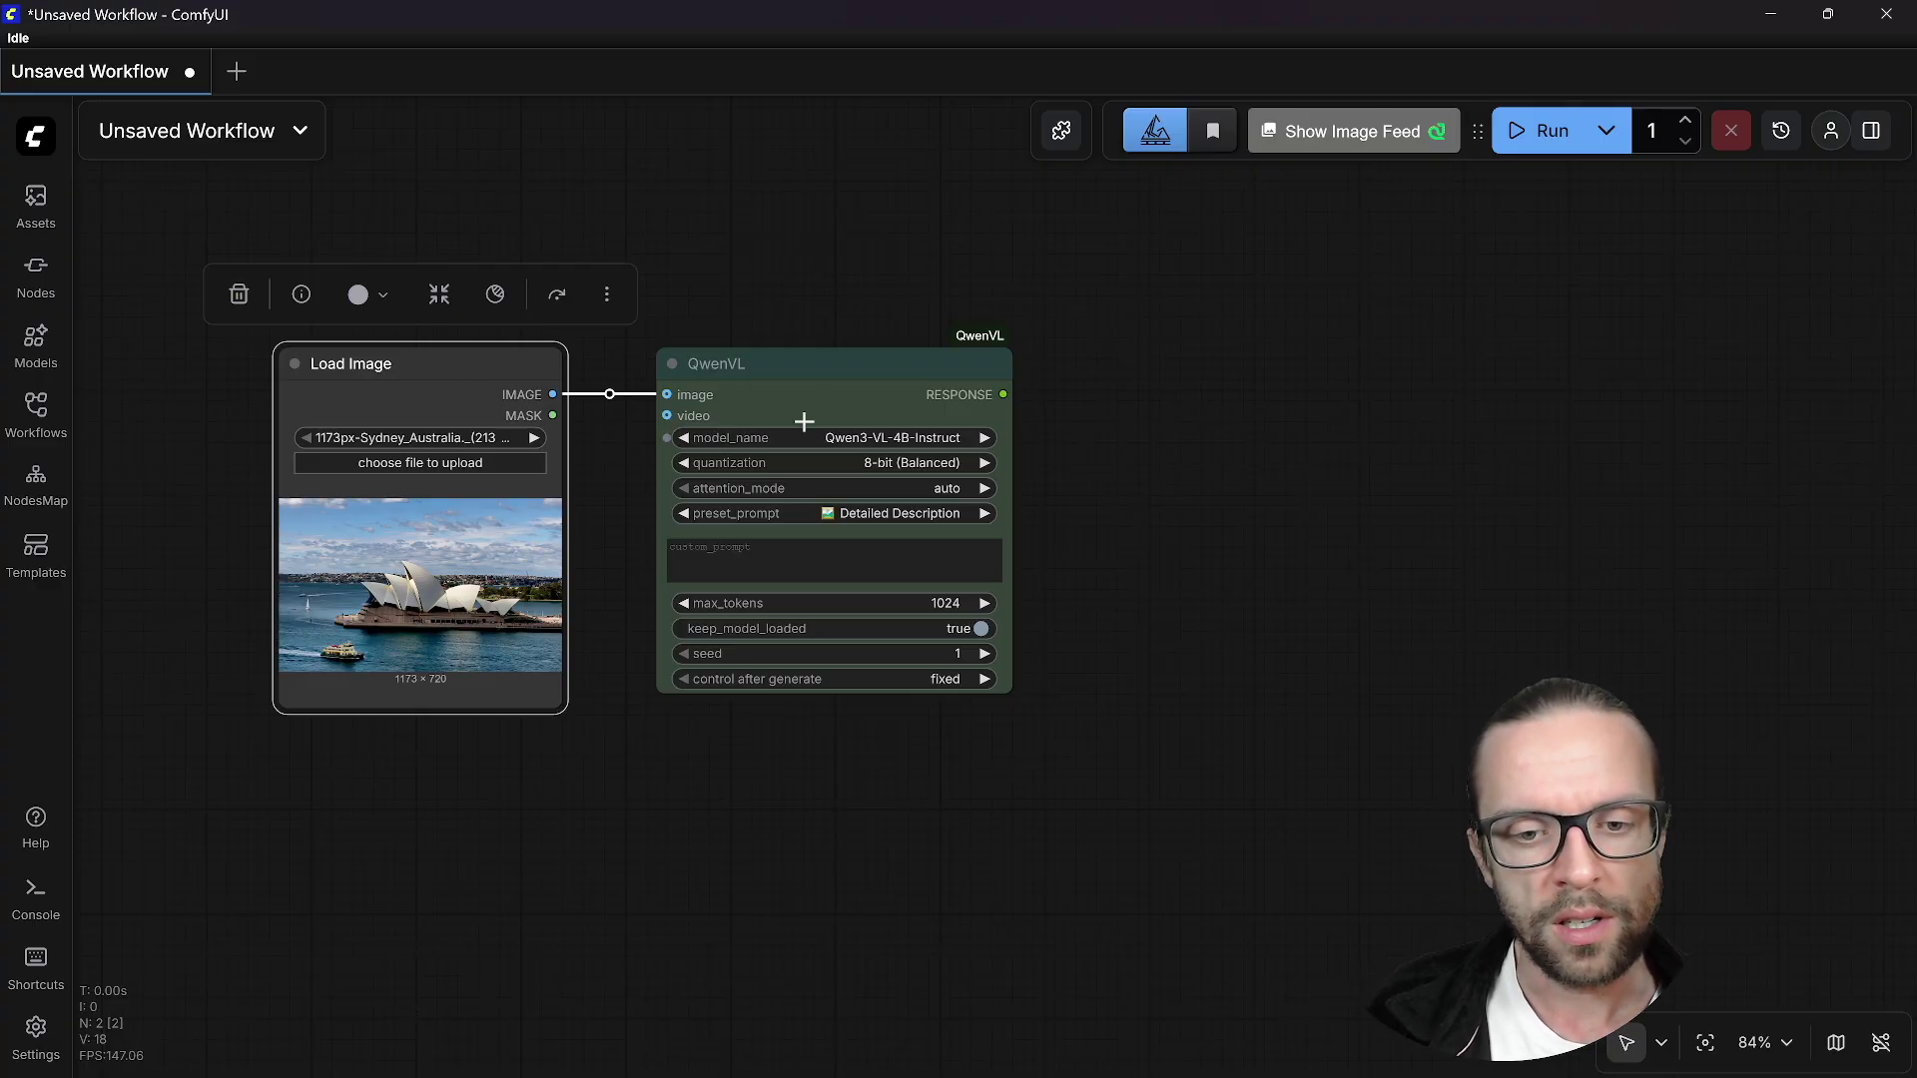
pyautogui.moveTo(1003, 394); pyautogui.dragTo(1125, 393)
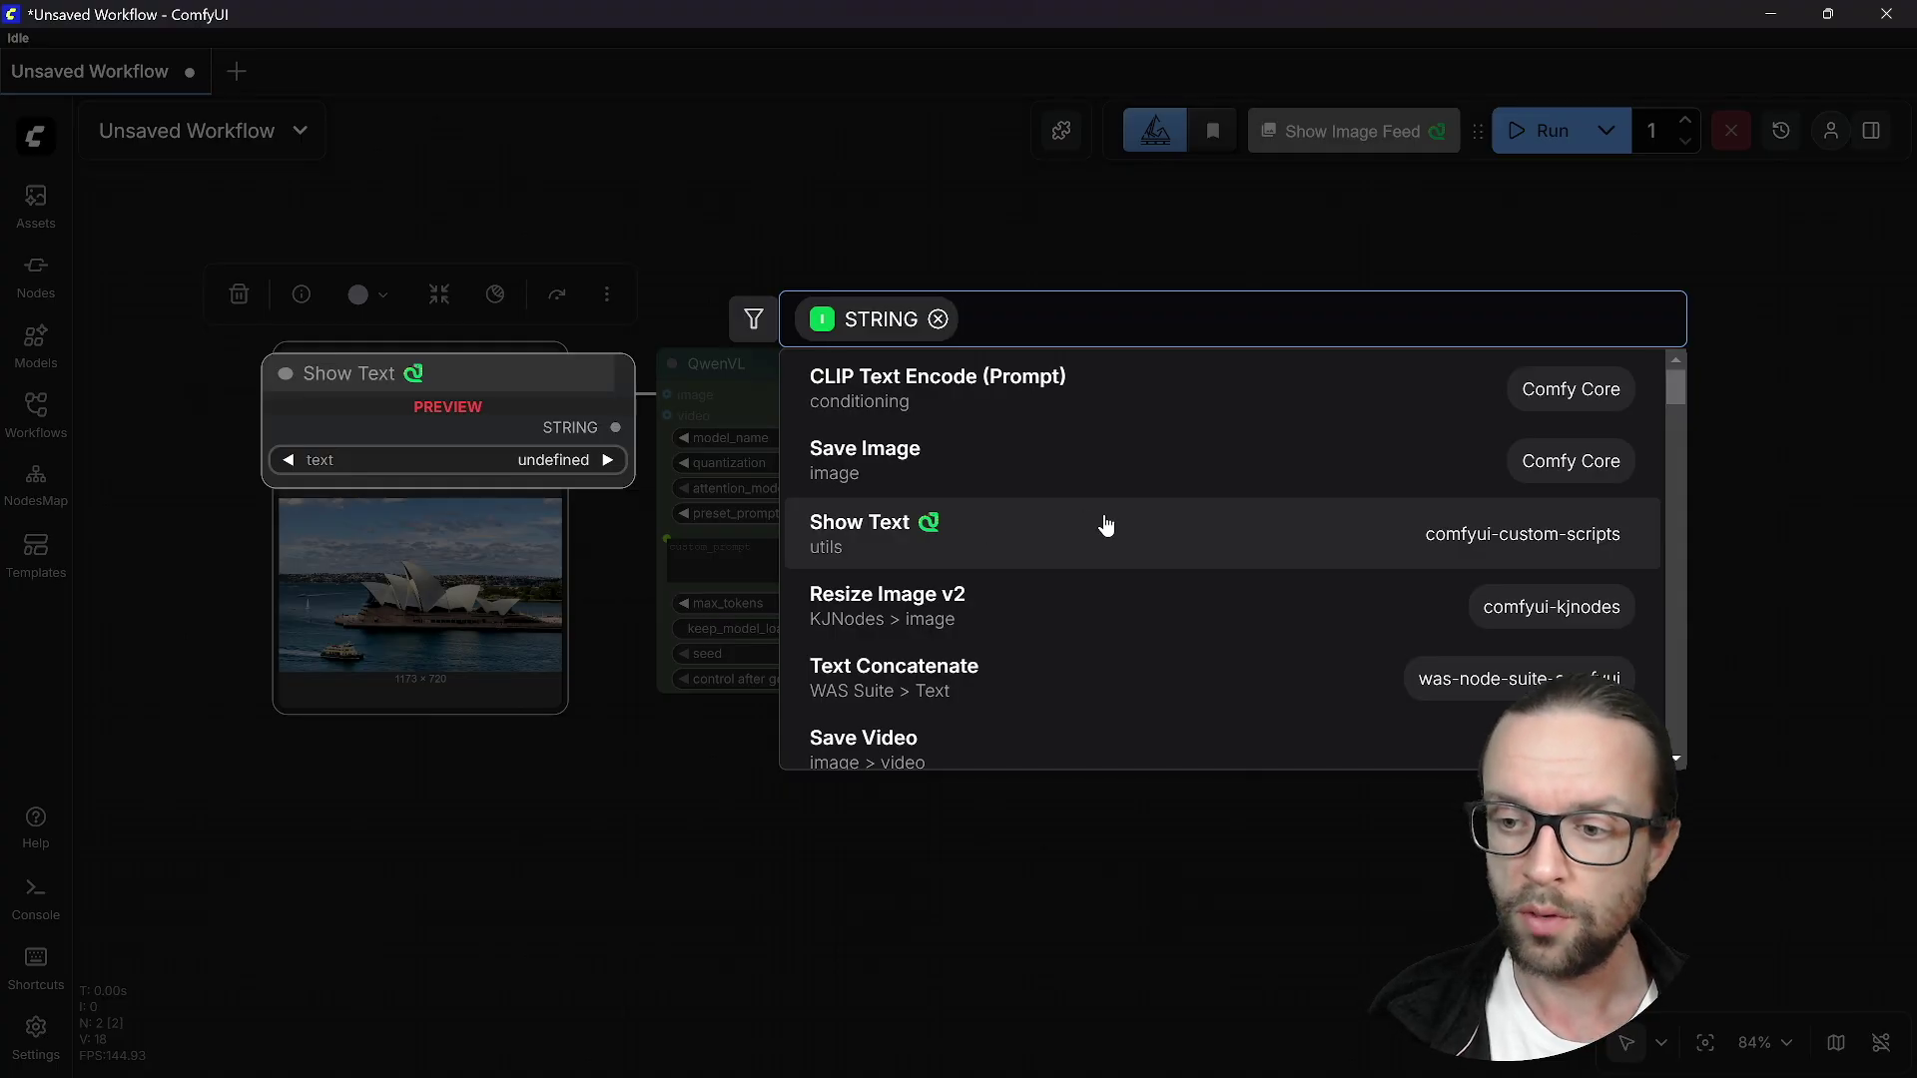
# - Attach an enlarged Show Text node to RESPONSE, run the workflow, and widen it to read the caption
pyautogui.click(1385, 536)
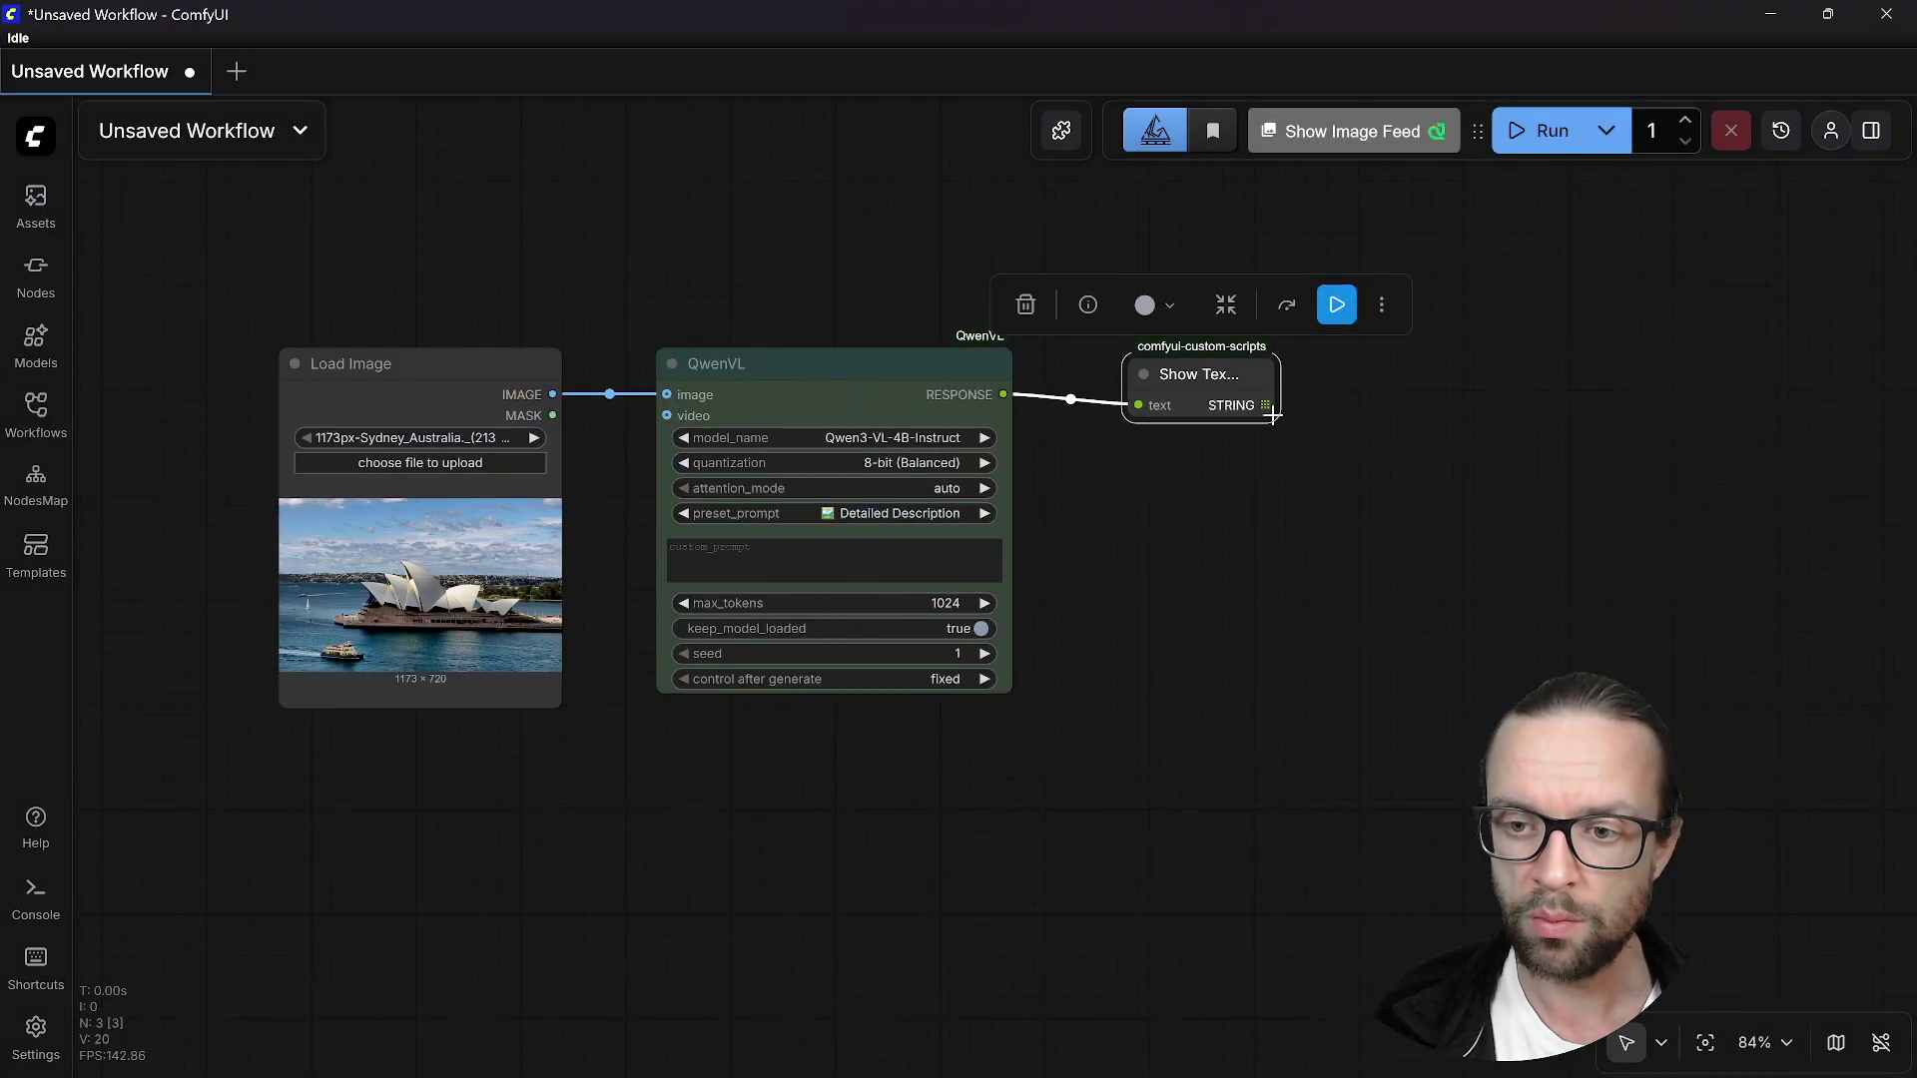
pyautogui.moveTo(1274, 417); pyautogui.dragTo(1428, 551)
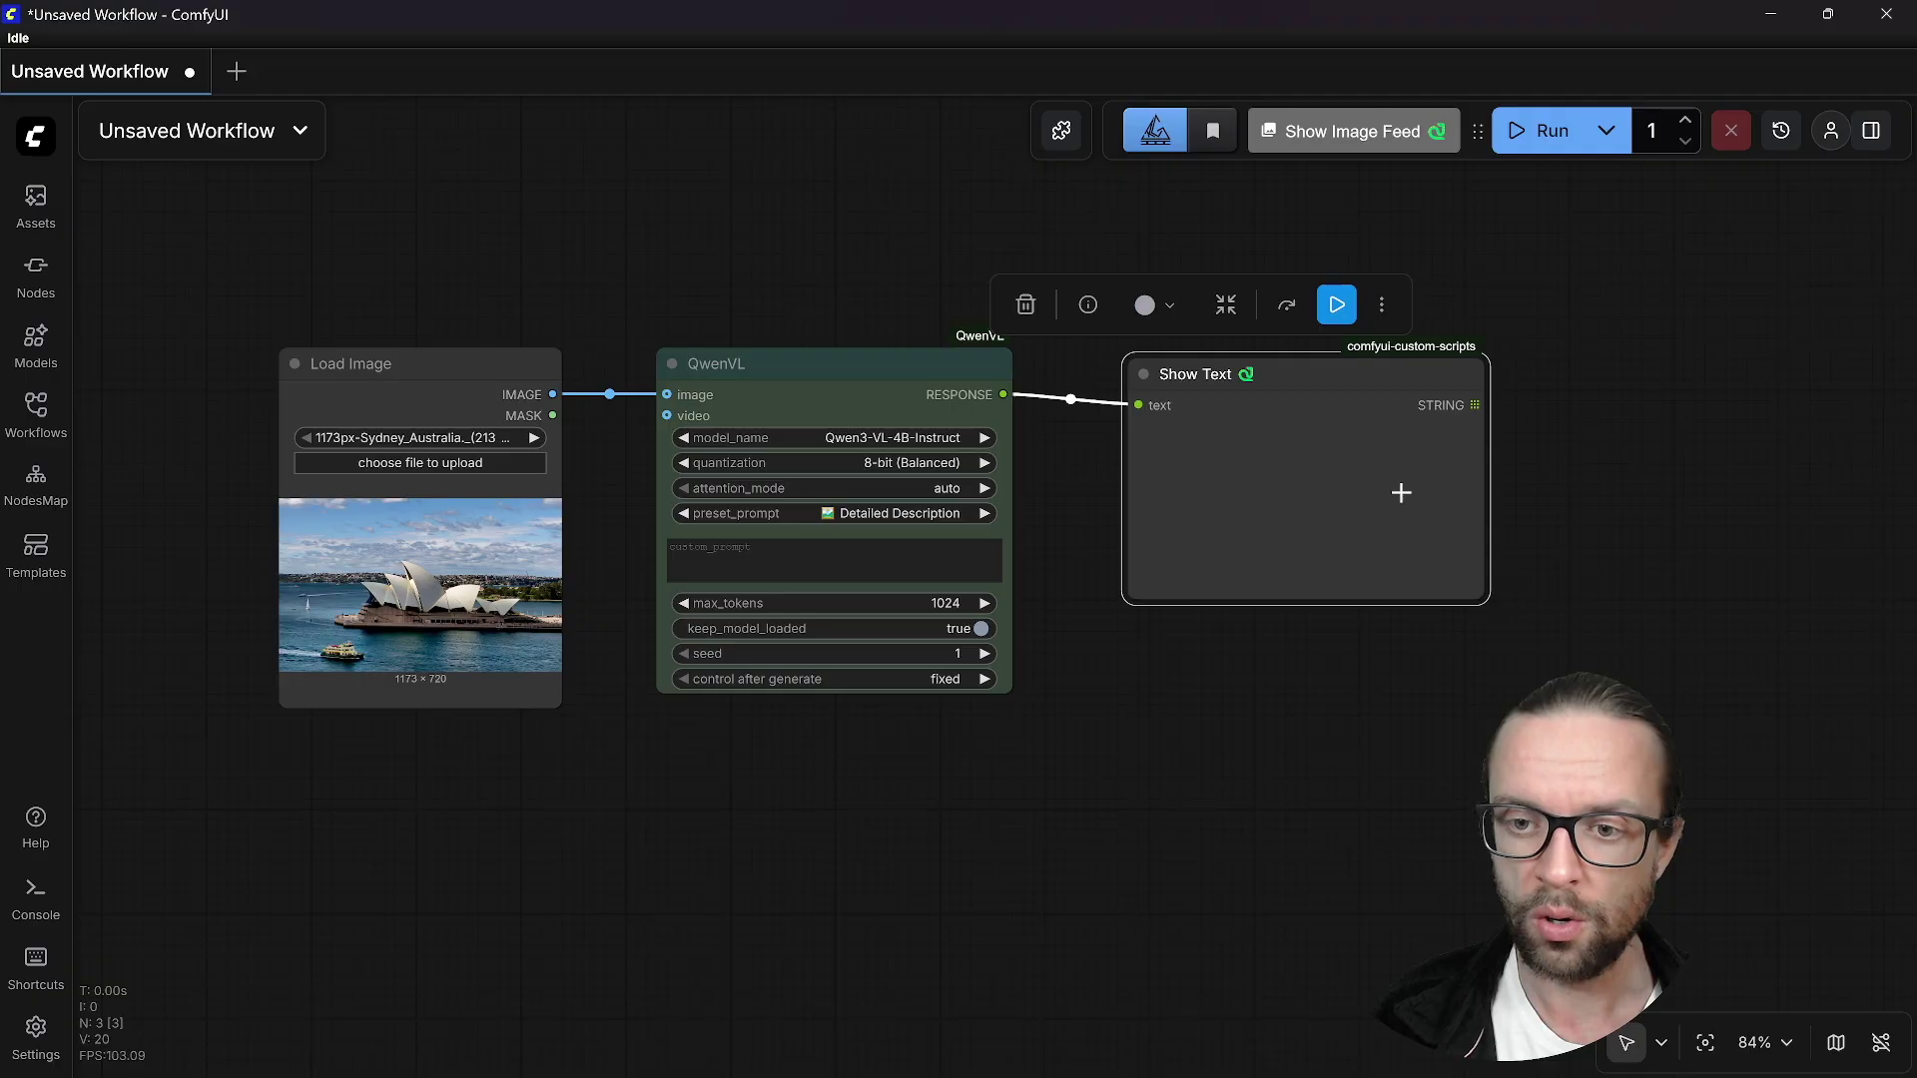
pyautogui.moveTo(1308, 377); pyautogui.dragTo(1308, 358)
pyautogui.click(1501, 132)
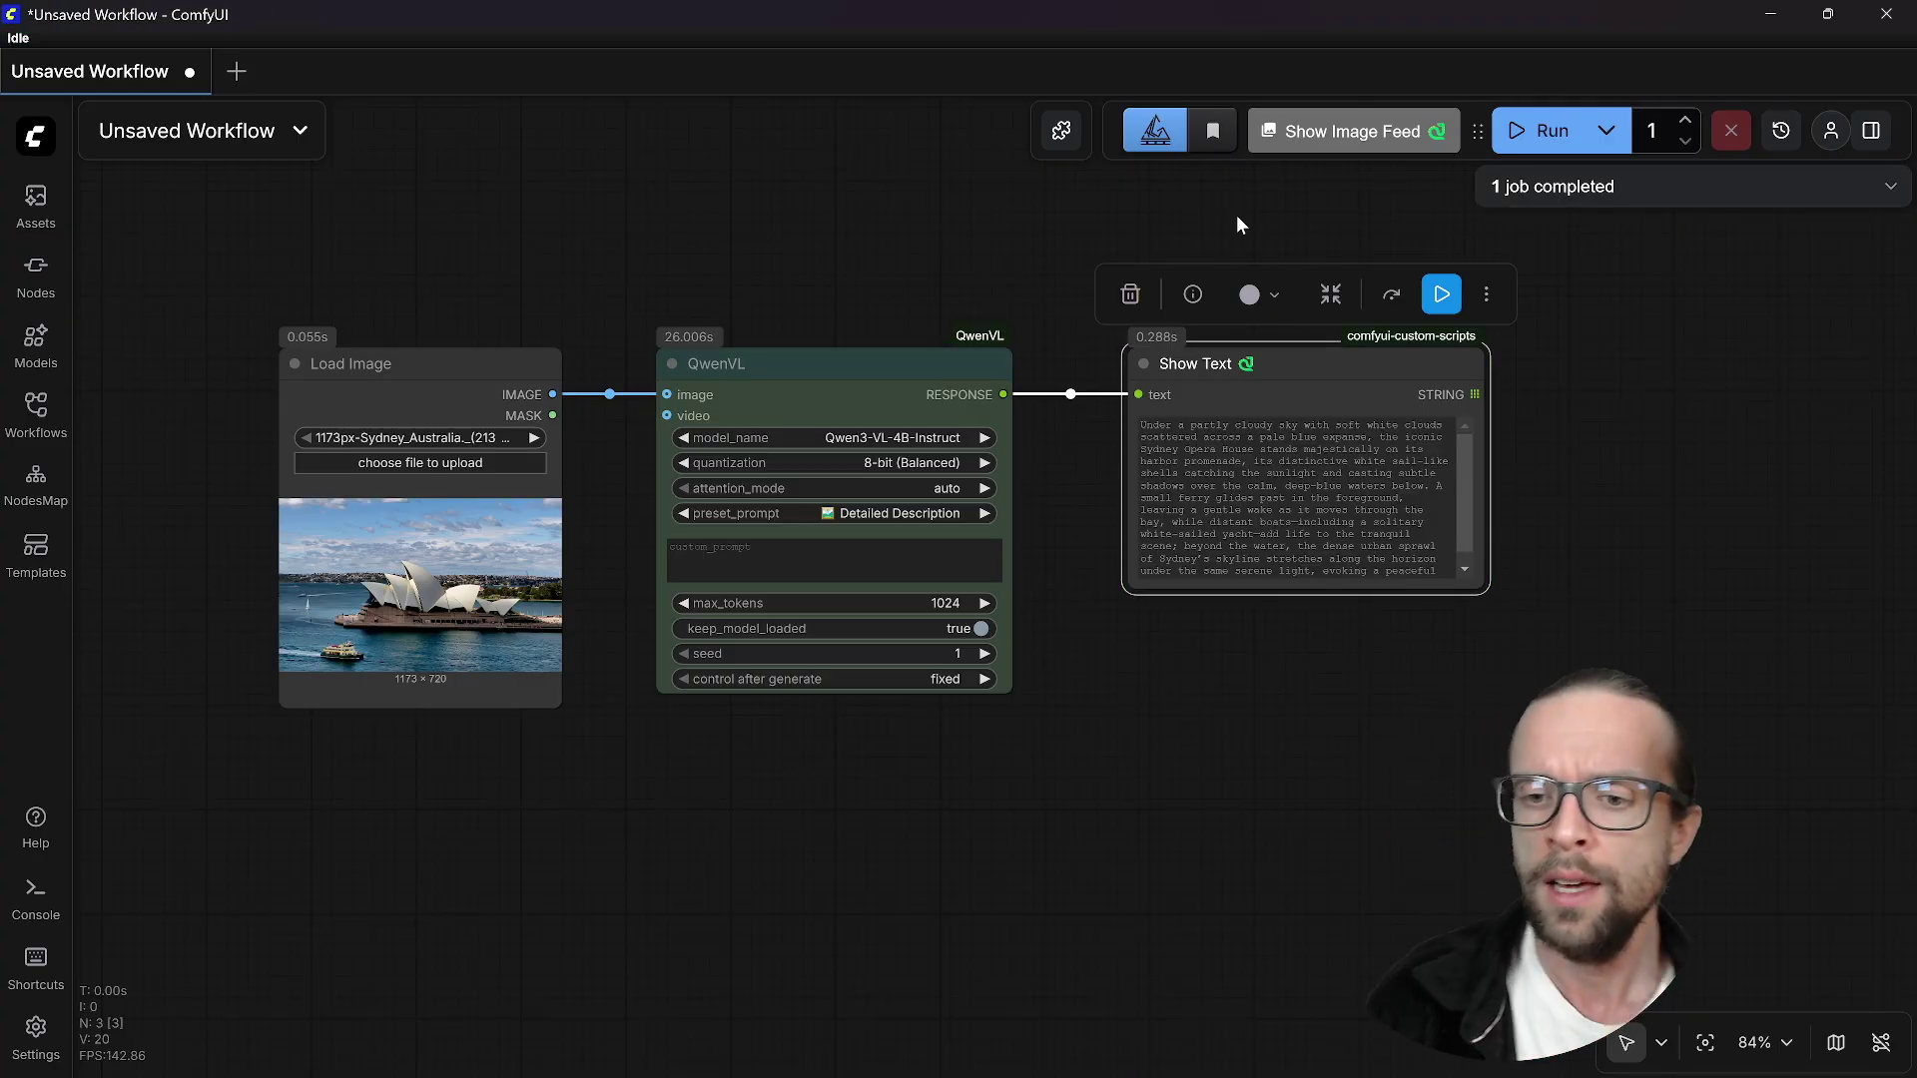
pyautogui.moveTo(1487, 591); pyautogui.dragTo(1596, 633)
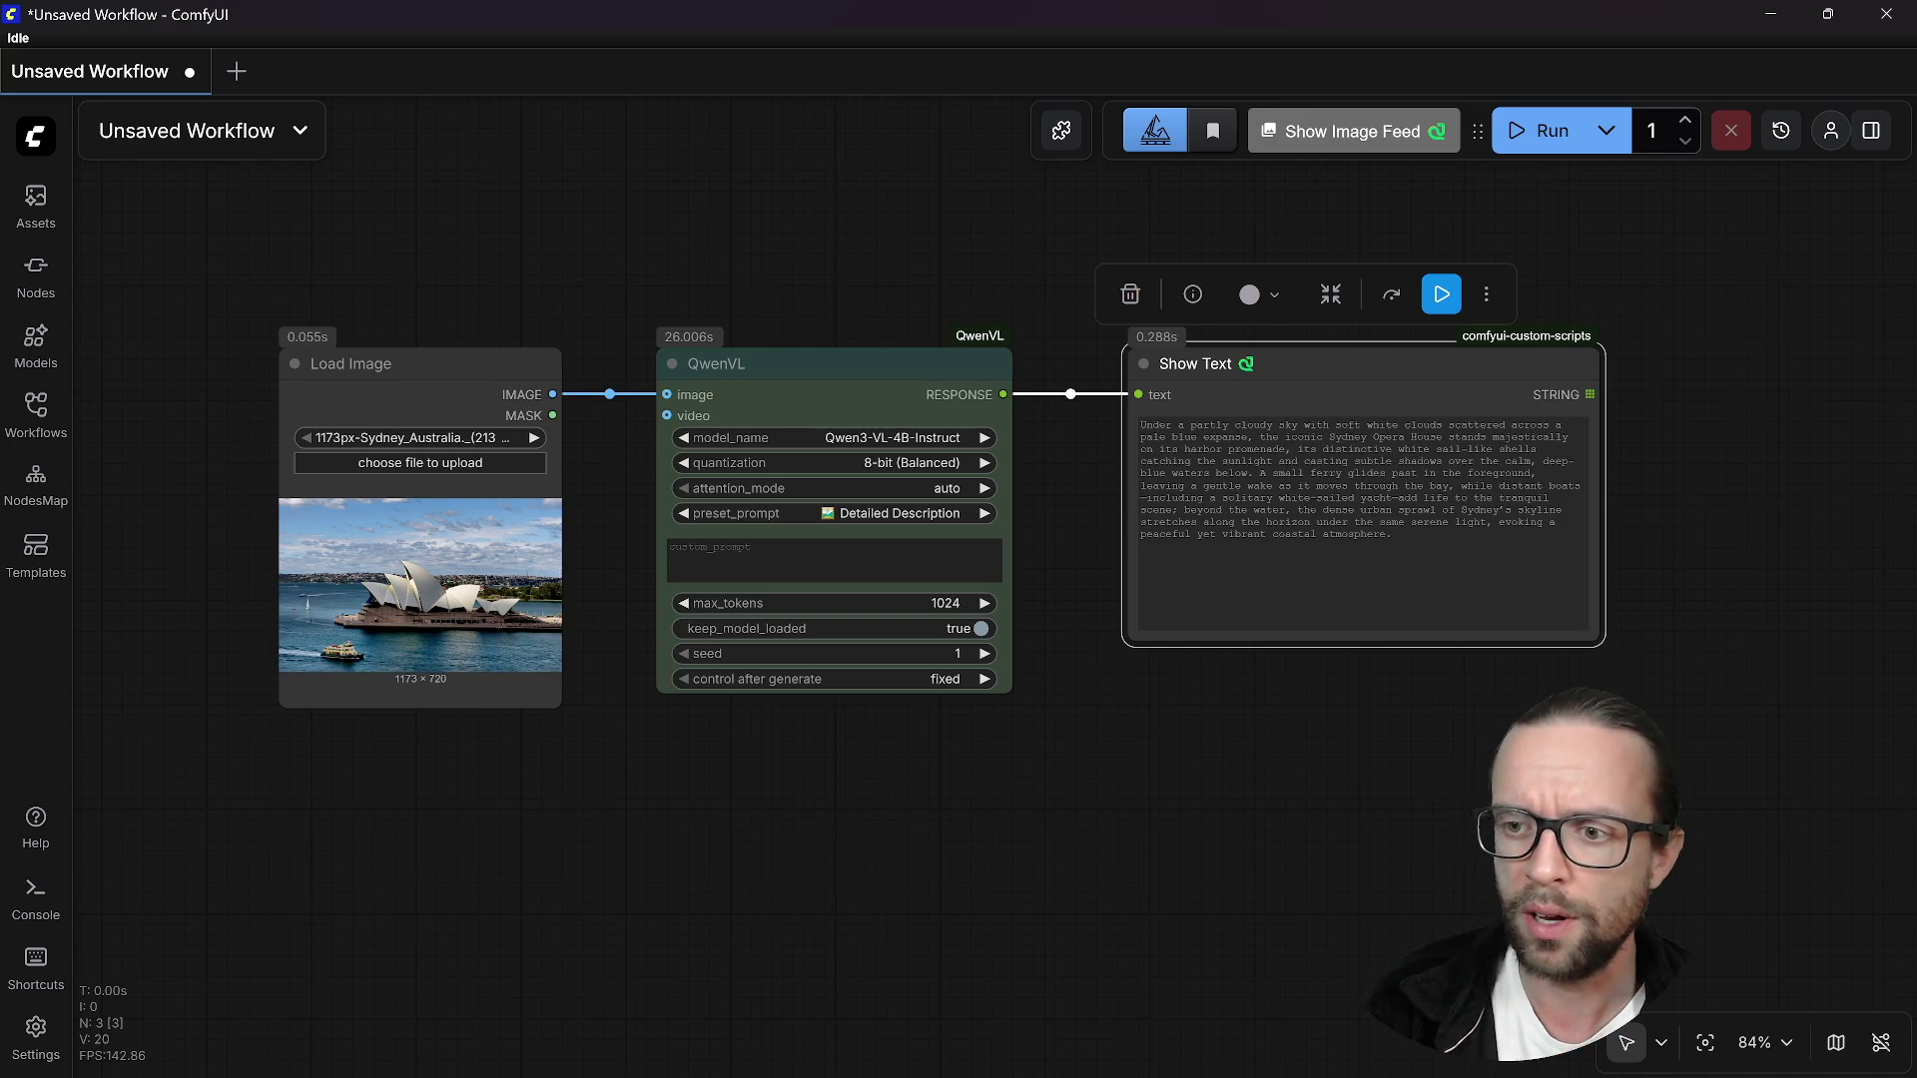
pyautogui.click(1022, 270)
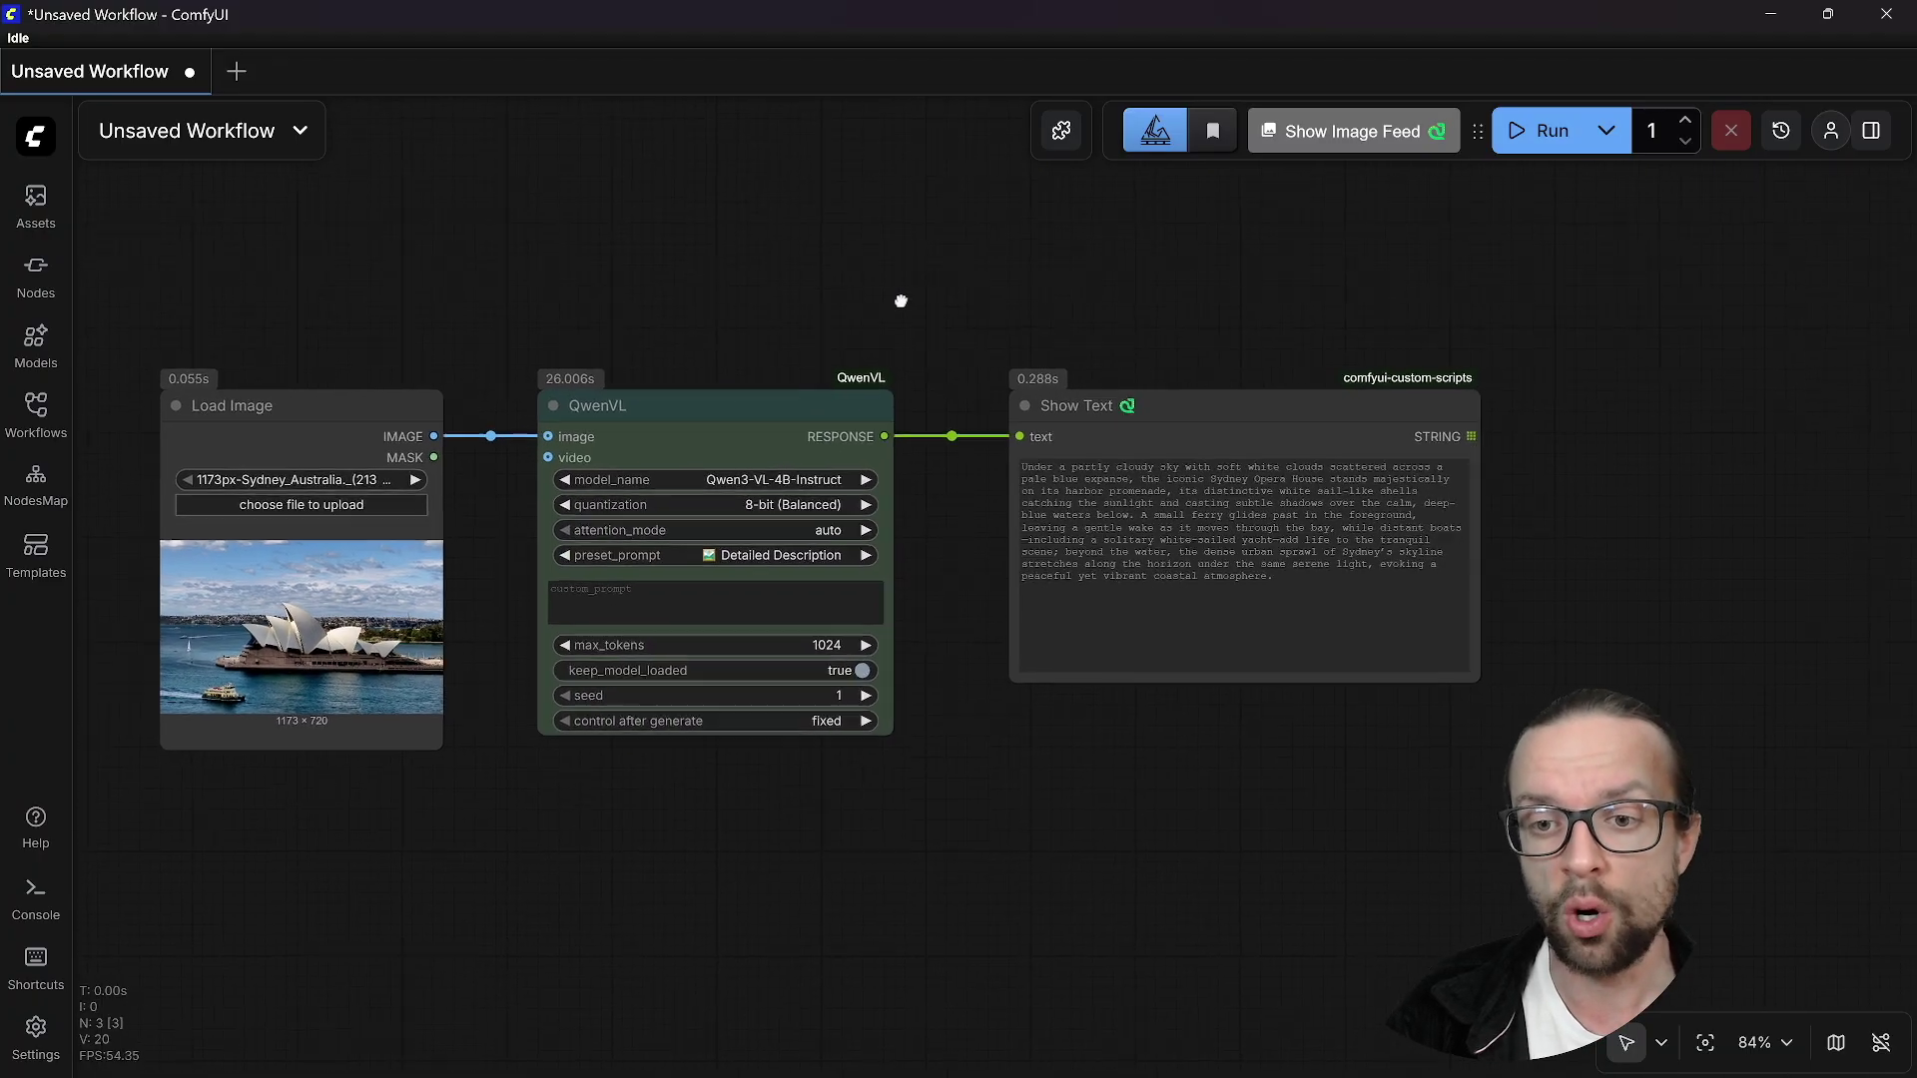
pyautogui.moveTo(901, 301); pyautogui.dragTo(899, 302)
pyautogui.moveTo(1217, 317); pyautogui.dragTo(1142, 326)
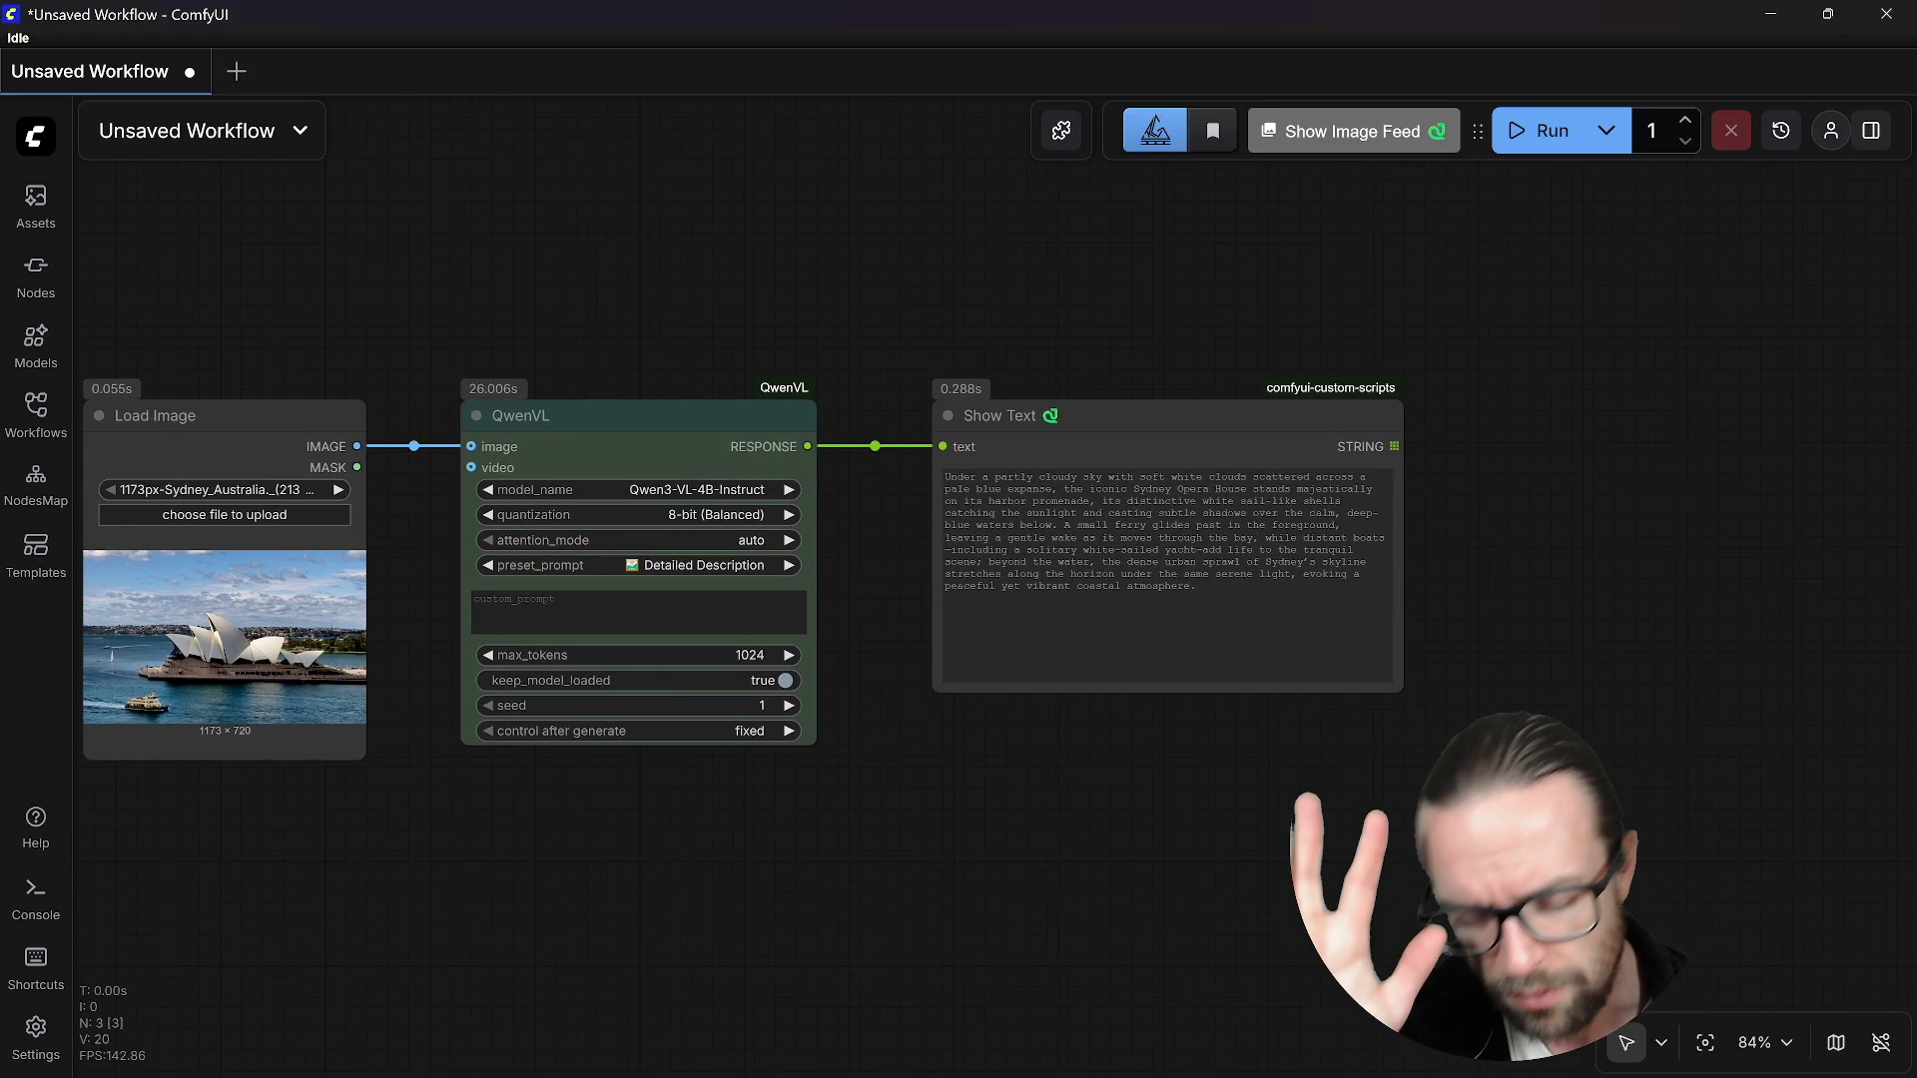
pyautogui.tripleClick(1168, 530)
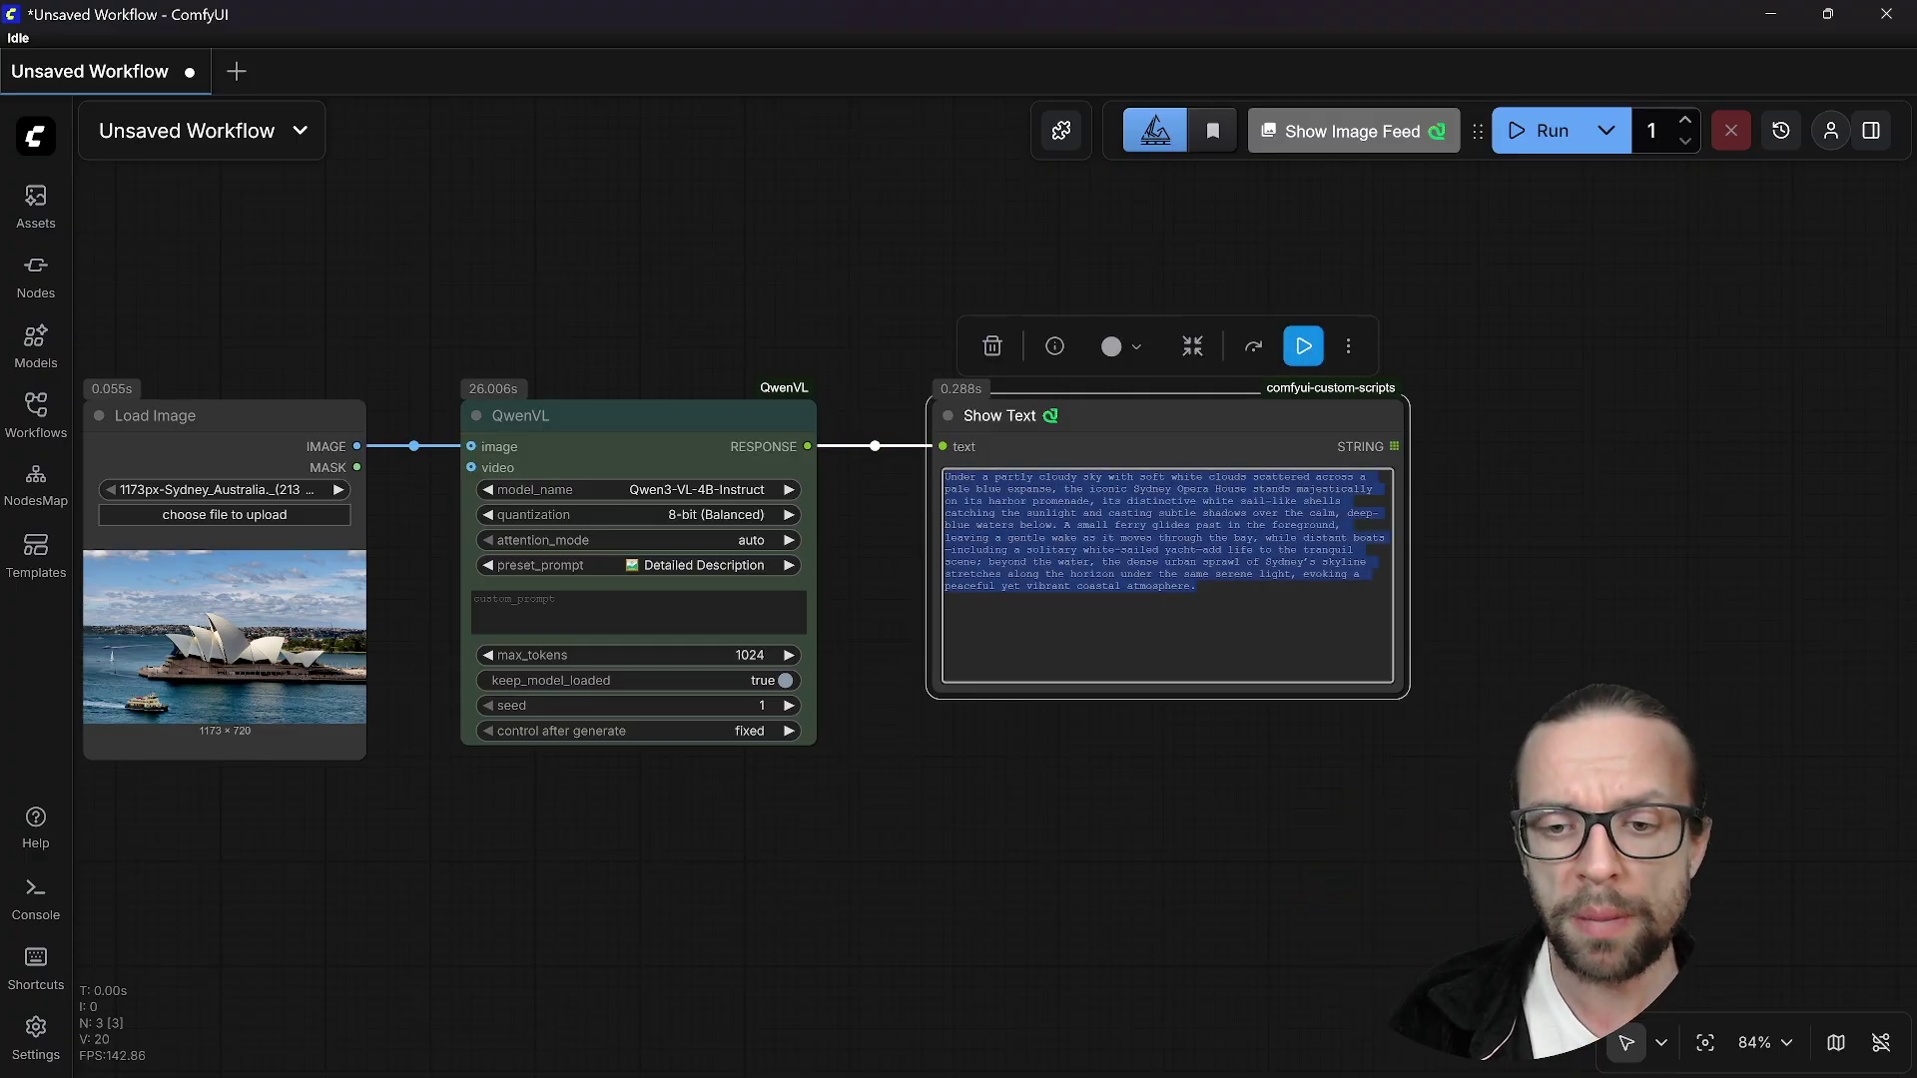
pyautogui.click(1168, 529)
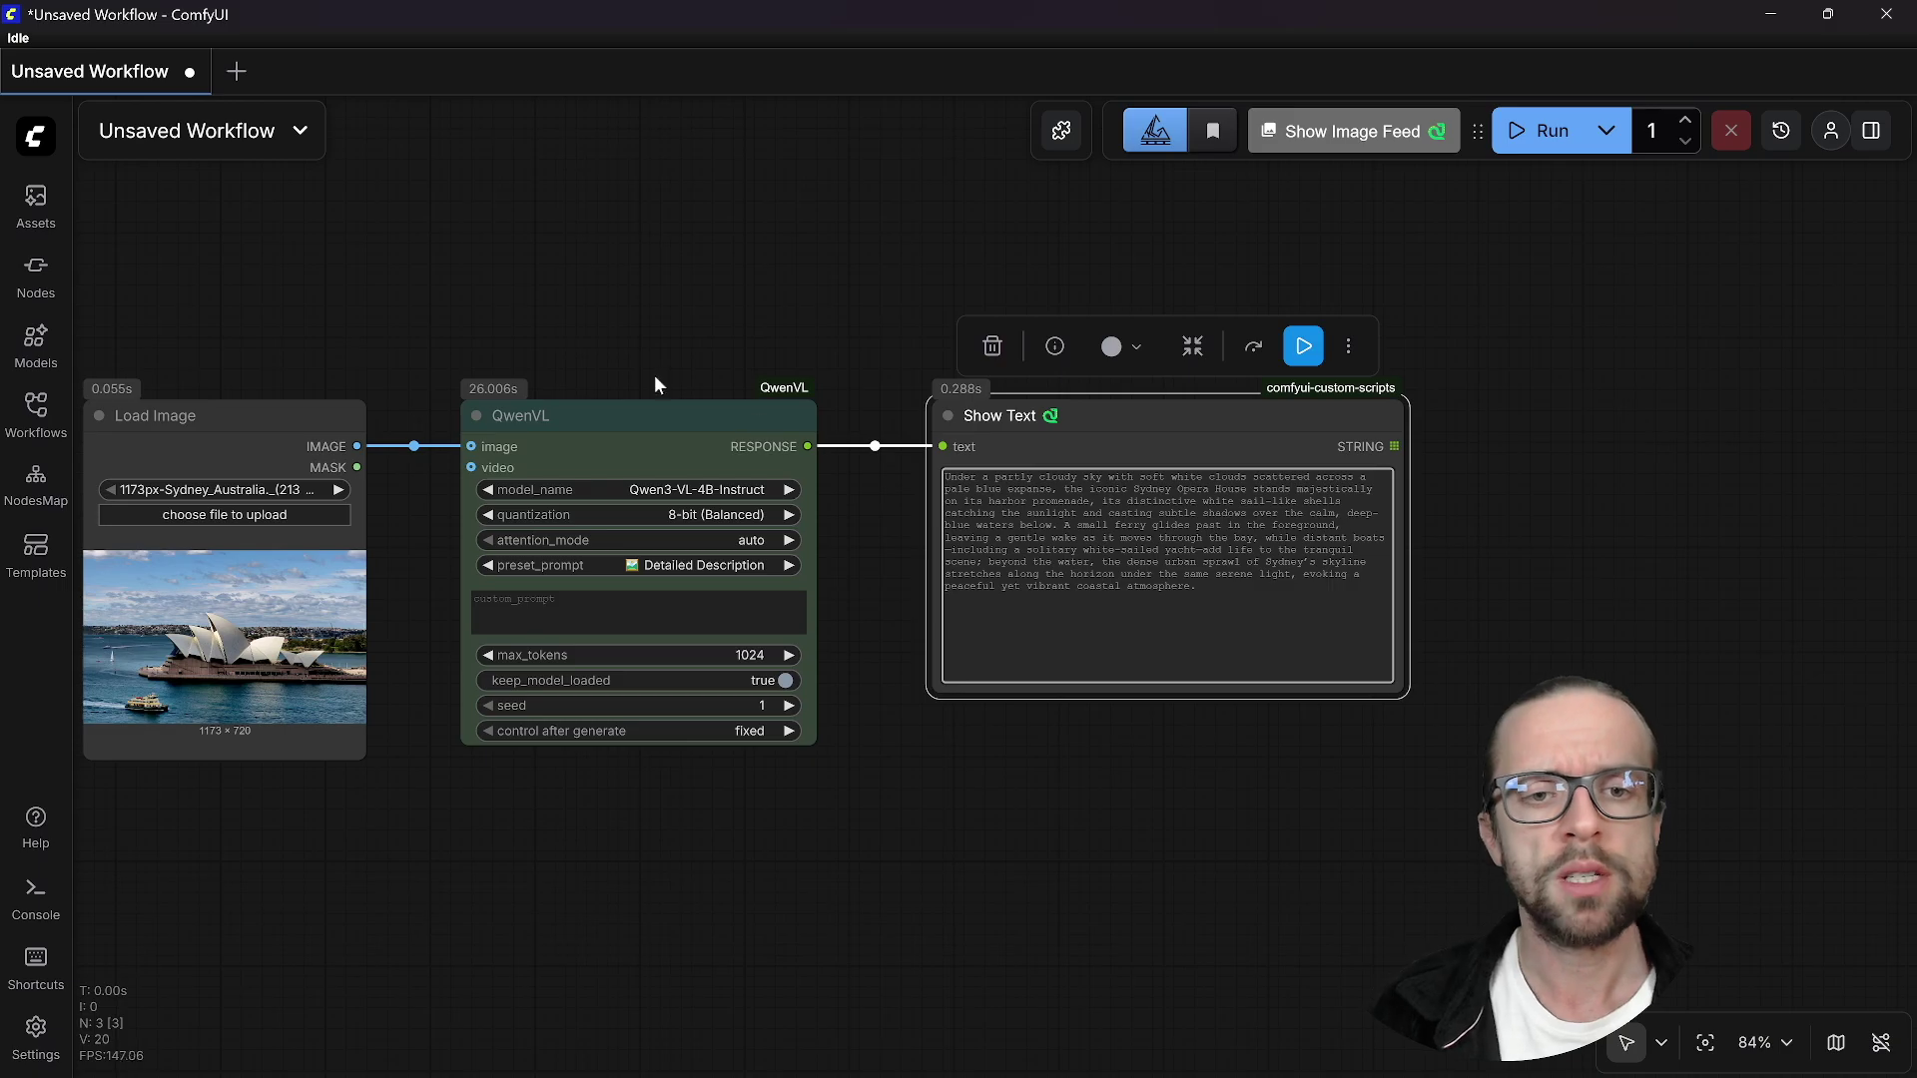
pyautogui.scroll(2, 672, 286)
pyautogui.hscroll(-2, 672, 286)
pyautogui.scroll(-5, 908, 314)
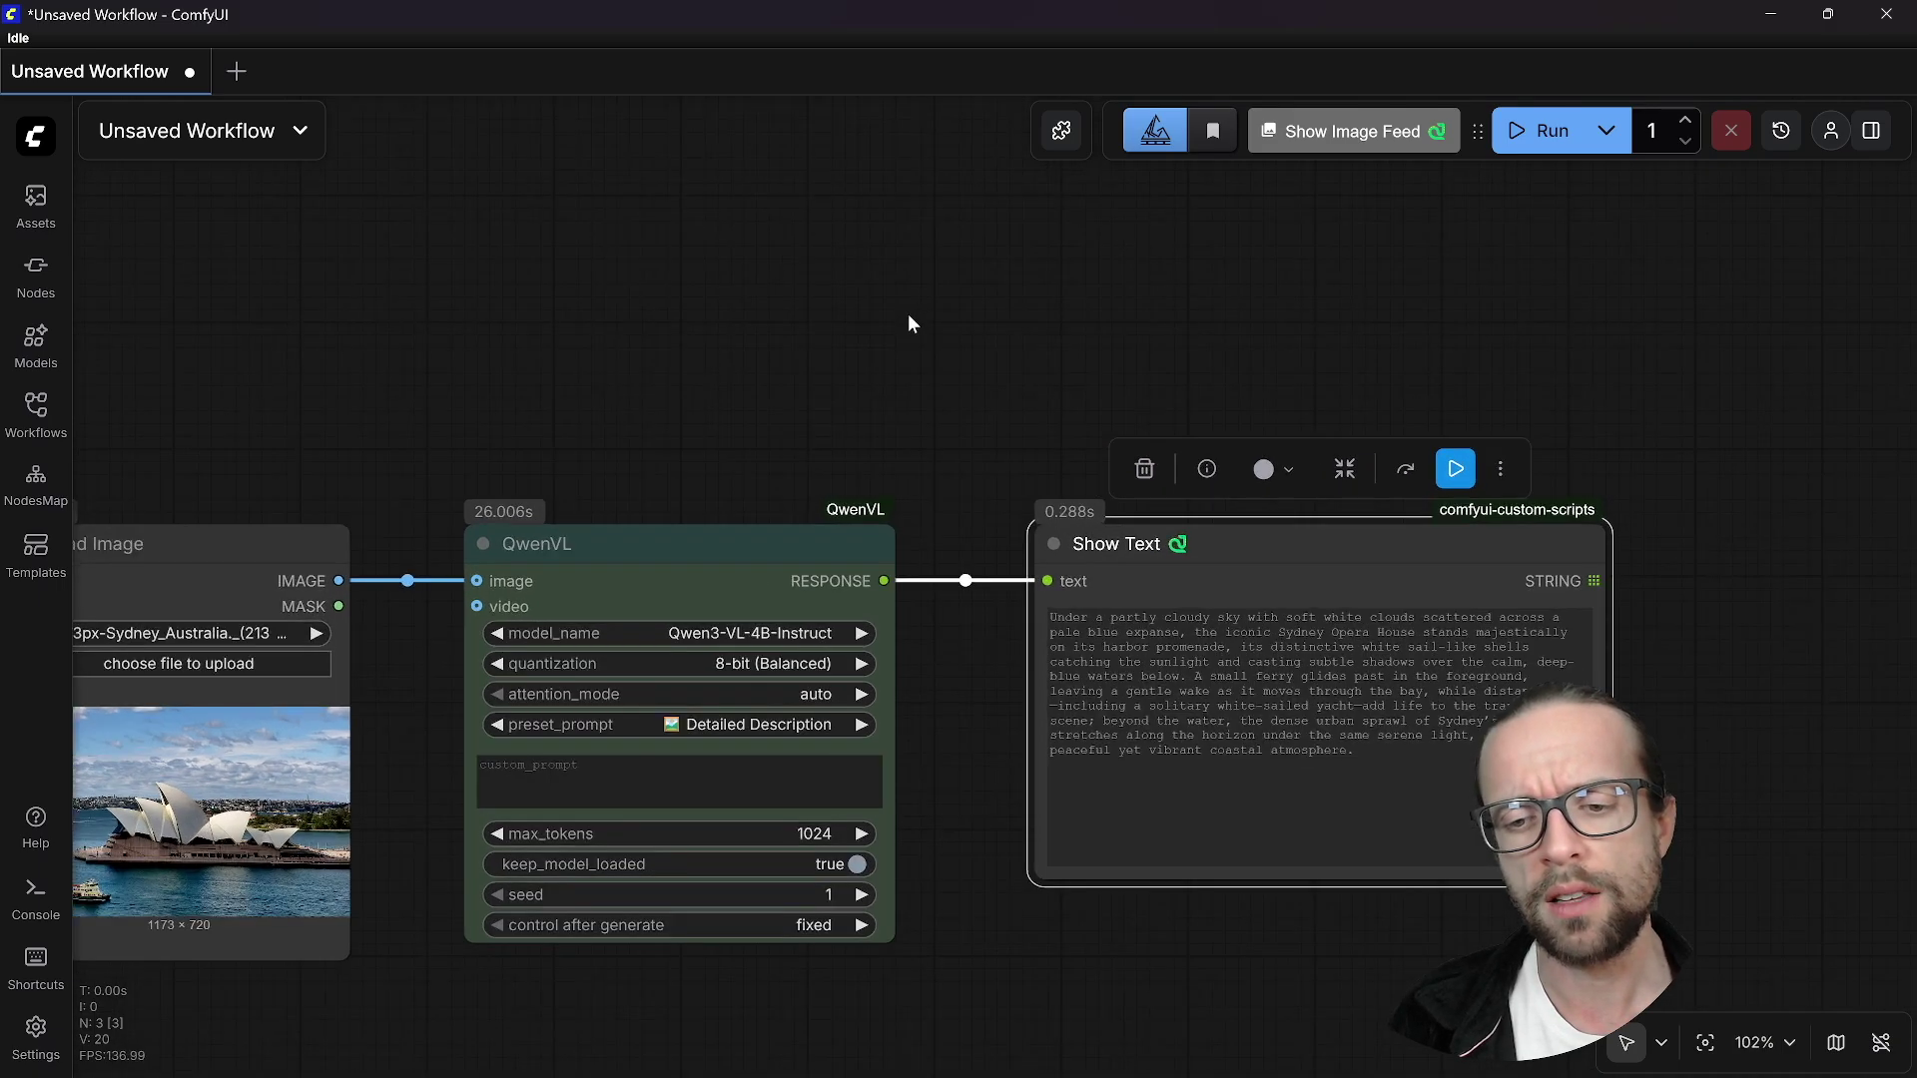
# - Add a Load Diffusion Model node using z_image_turbo_bf16.safetensors
pyautogui.moveTo(835, 241); pyautogui.dragTo(848, 356)
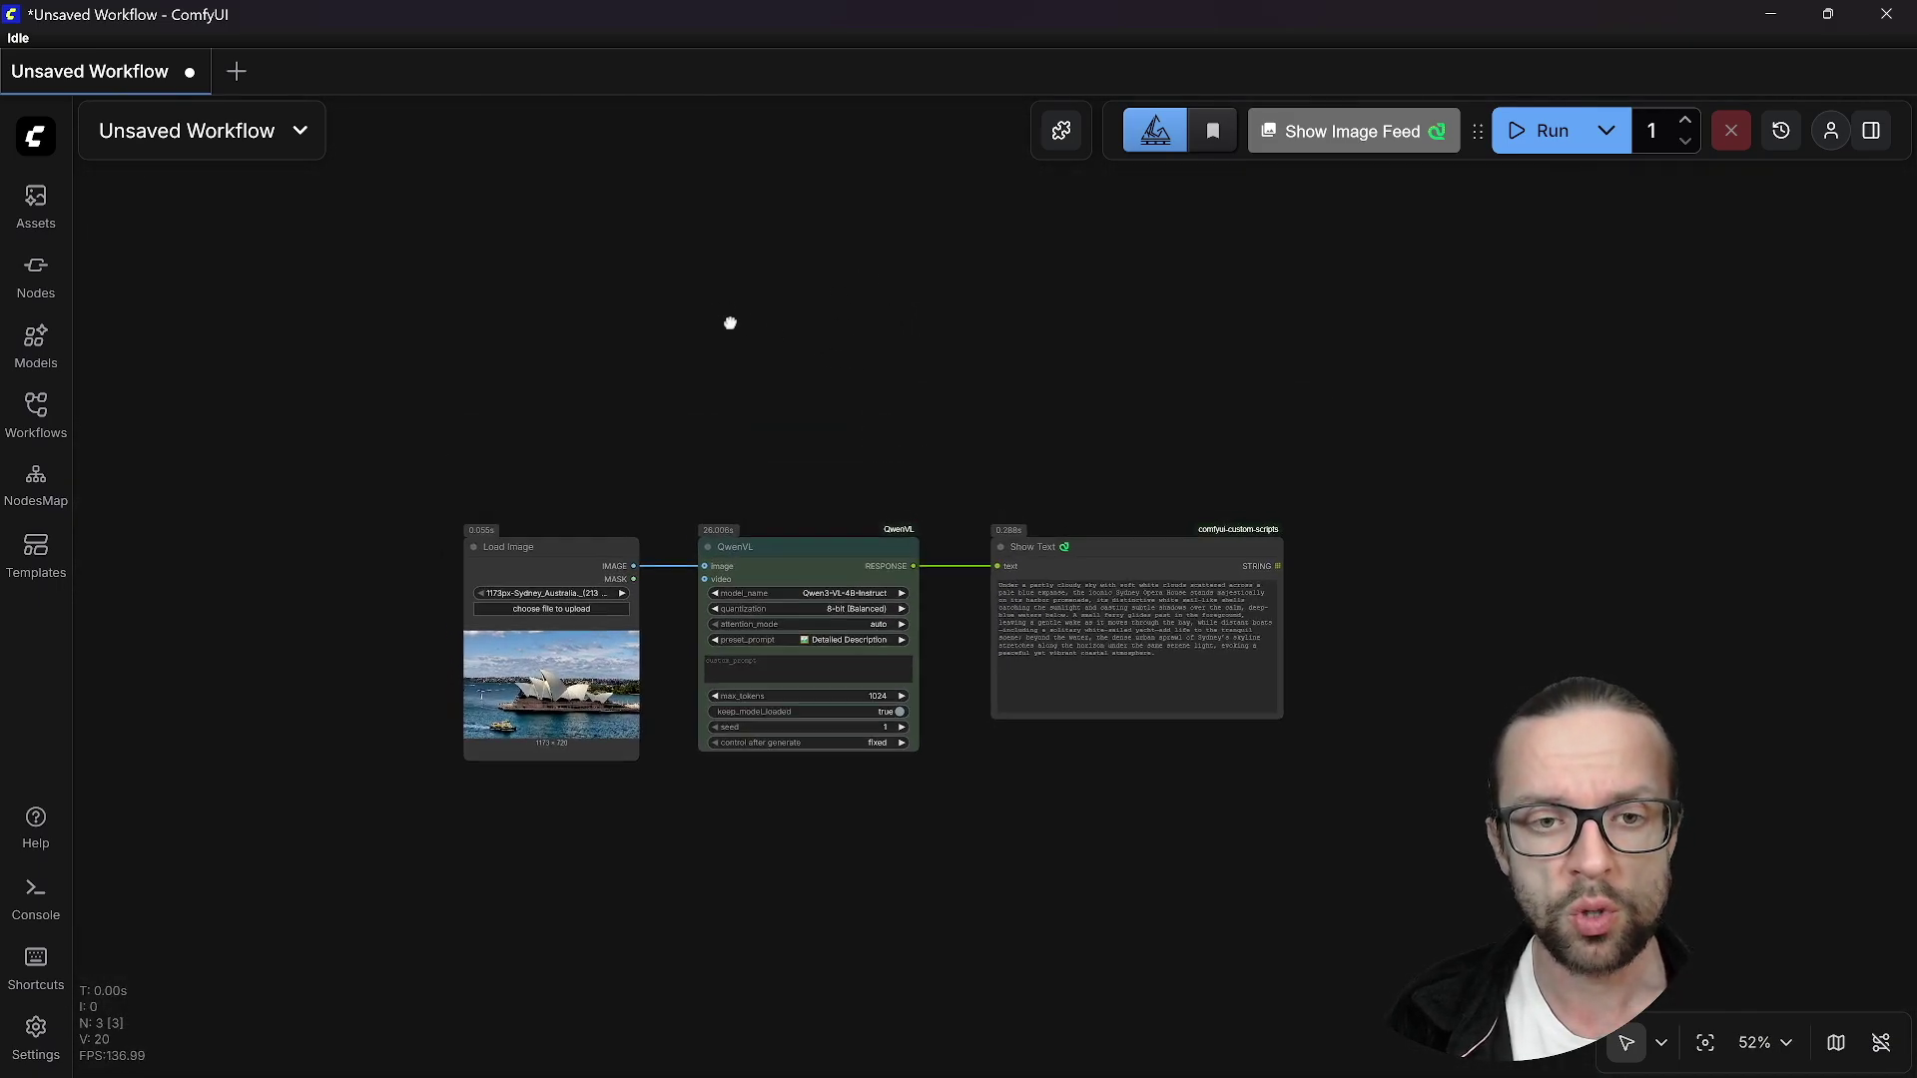
pyautogui.moveTo(732, 321); pyautogui.dragTo(811, 471)
pyautogui.doubleClick(855, 371)
pyautogui.write('d')
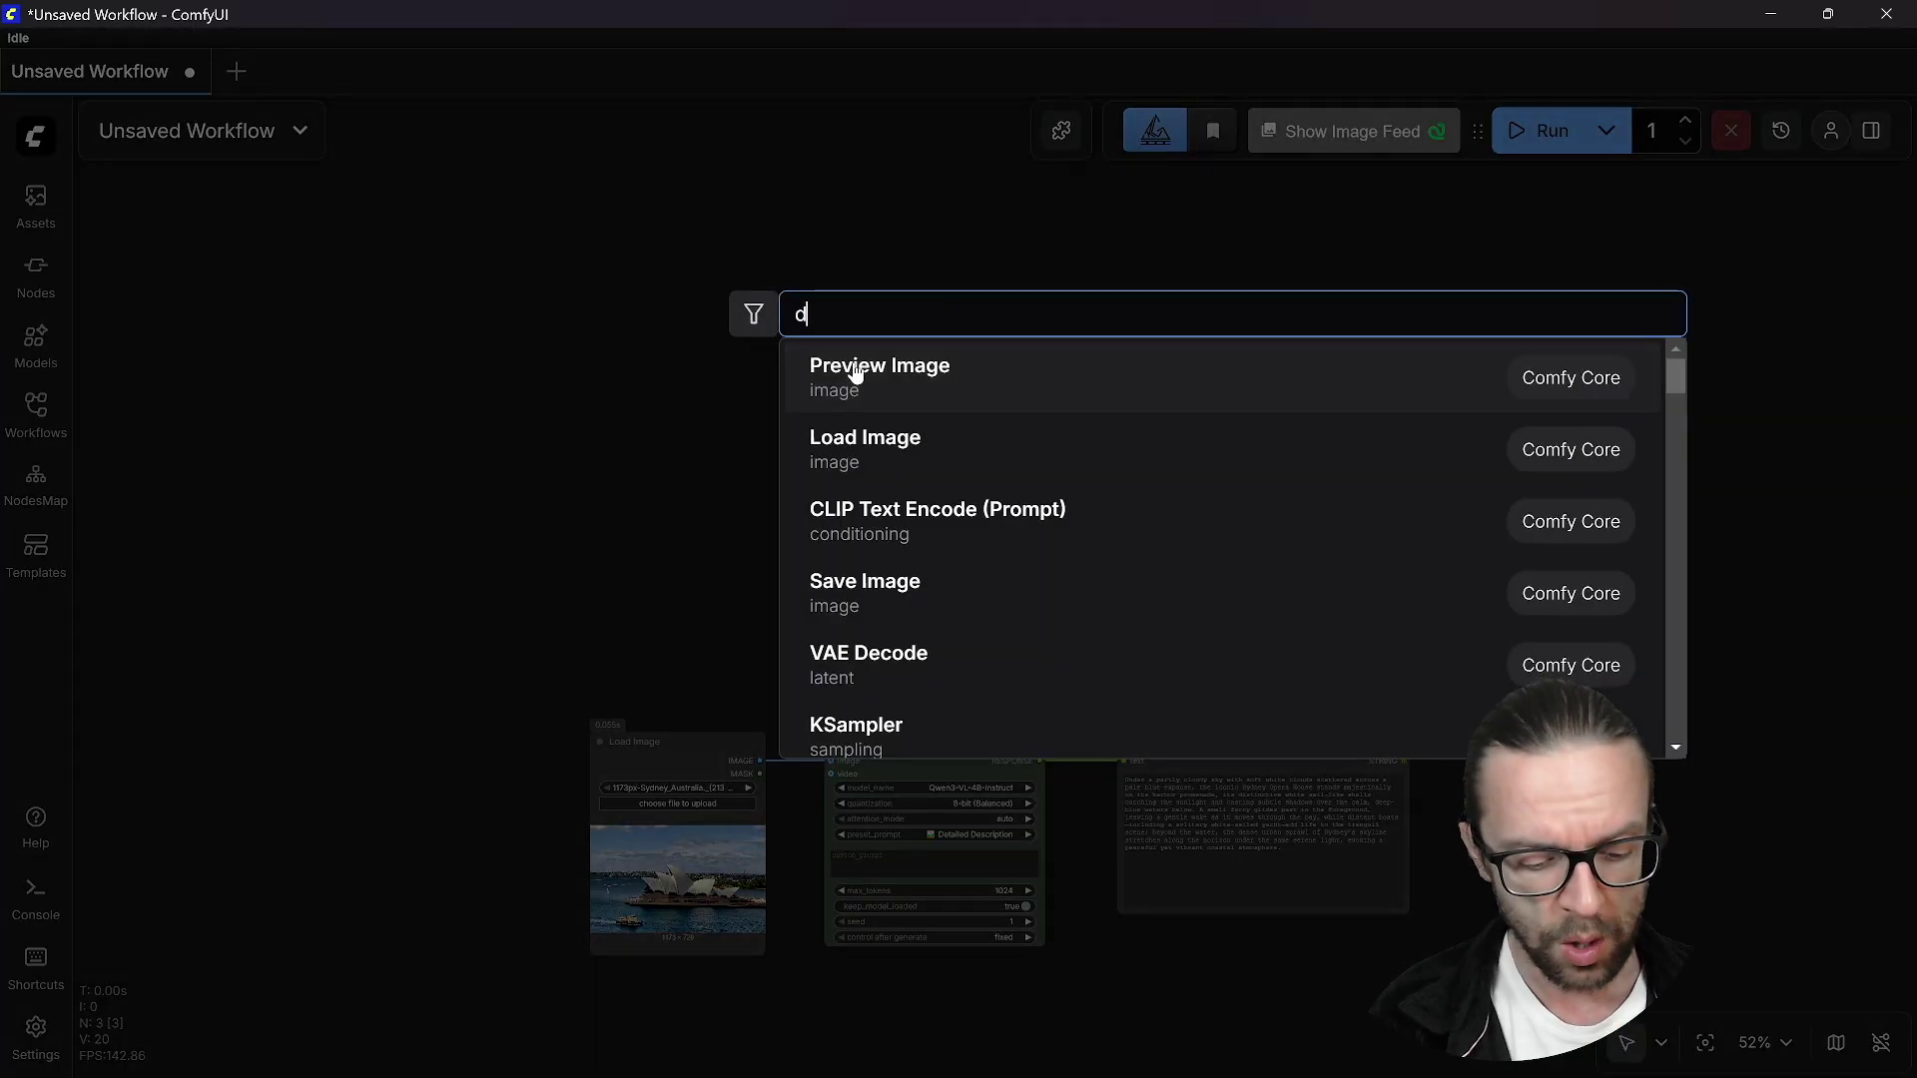
pyautogui.write('iffusion')
pyautogui.press('Down')
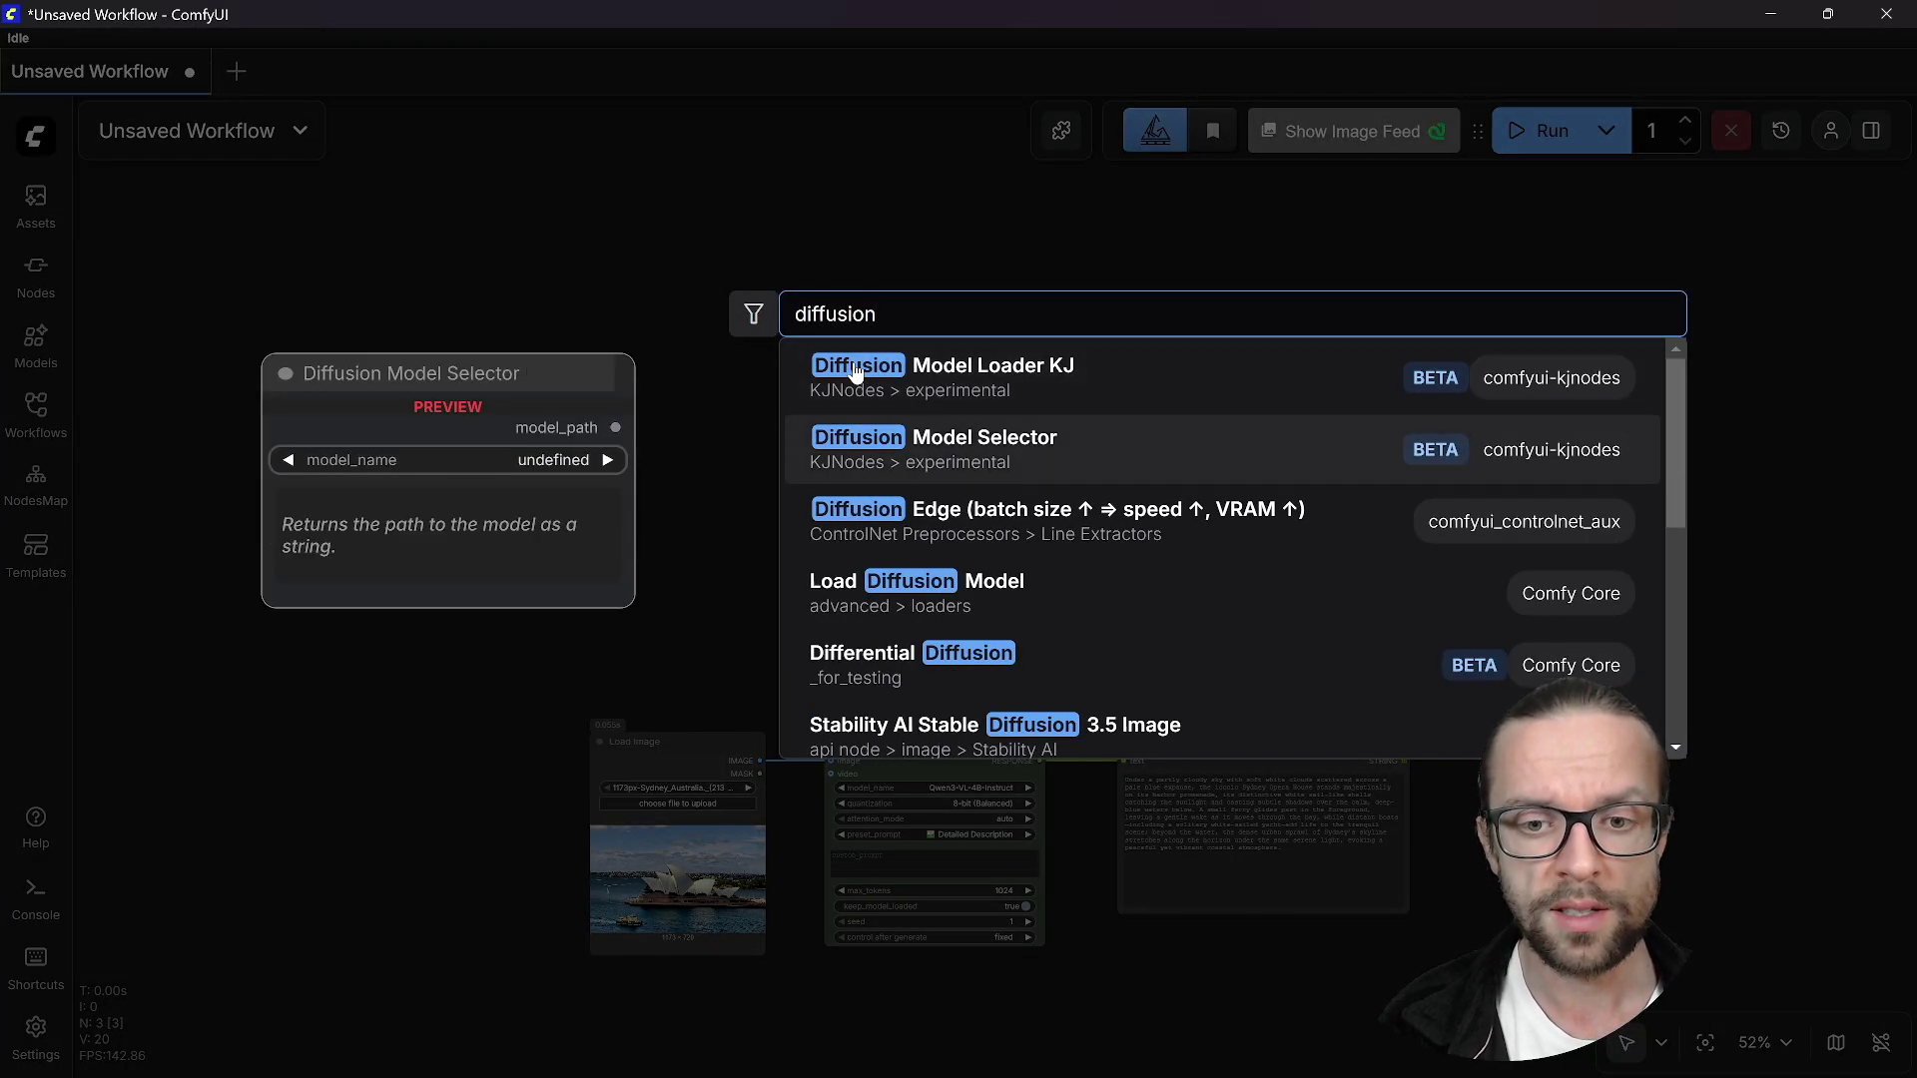
pyautogui.press('Down')
pyautogui.press('Down')
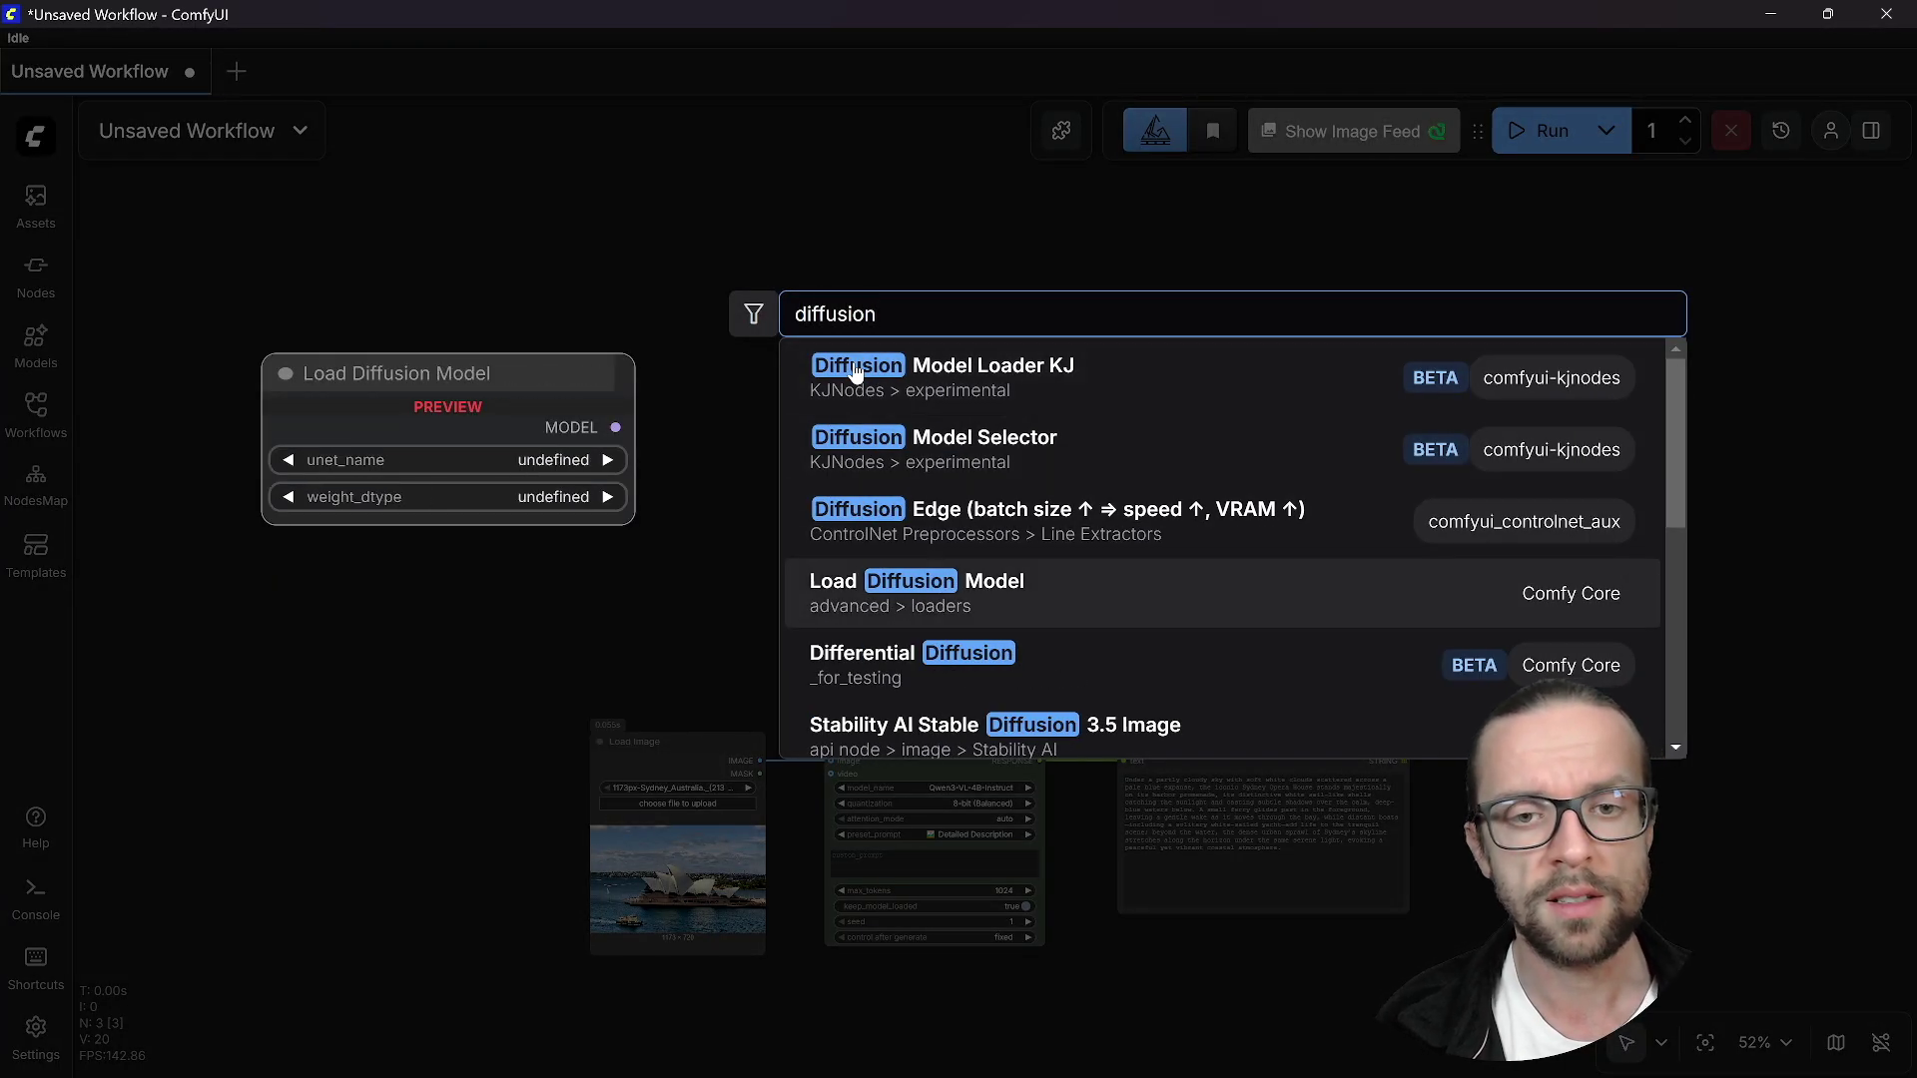
pyautogui.press('Return')
pyautogui.moveTo(895, 352); pyautogui.dragTo(849, 364)
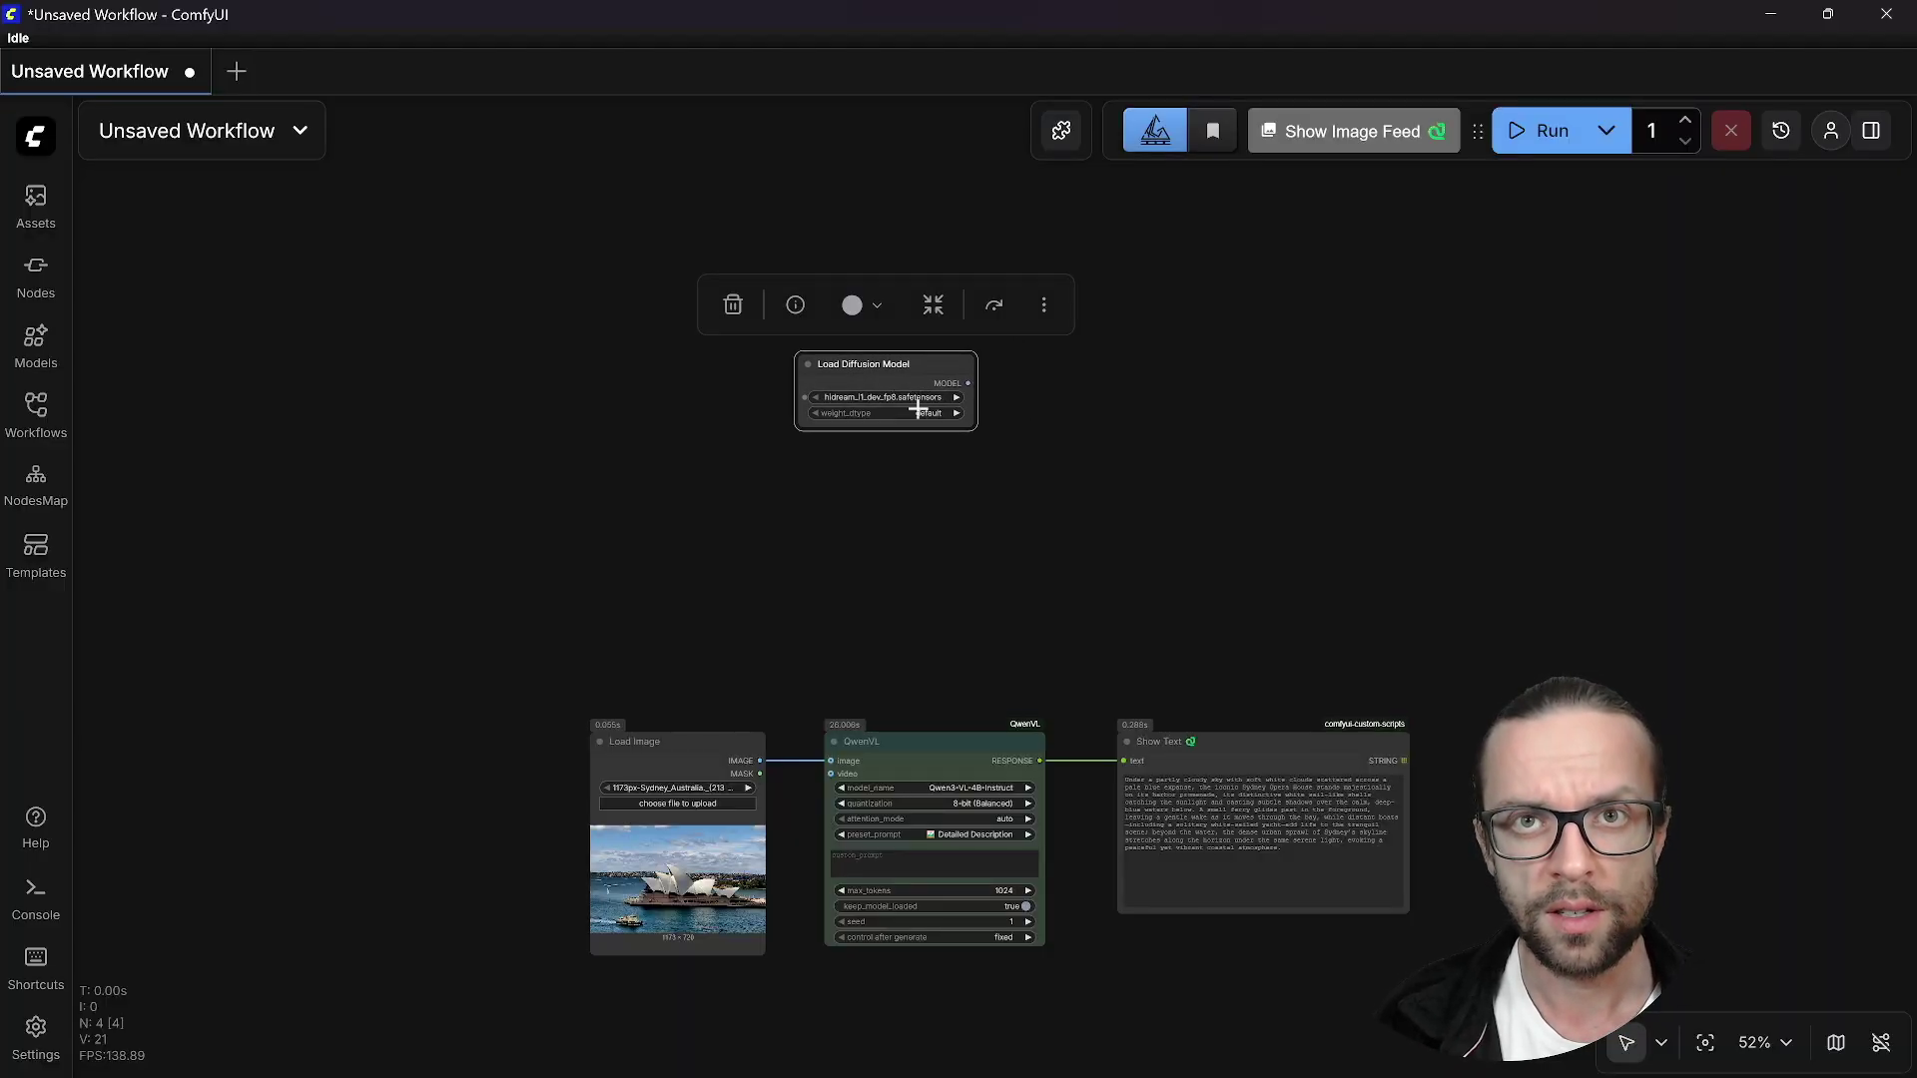
pyautogui.click(928, 399)
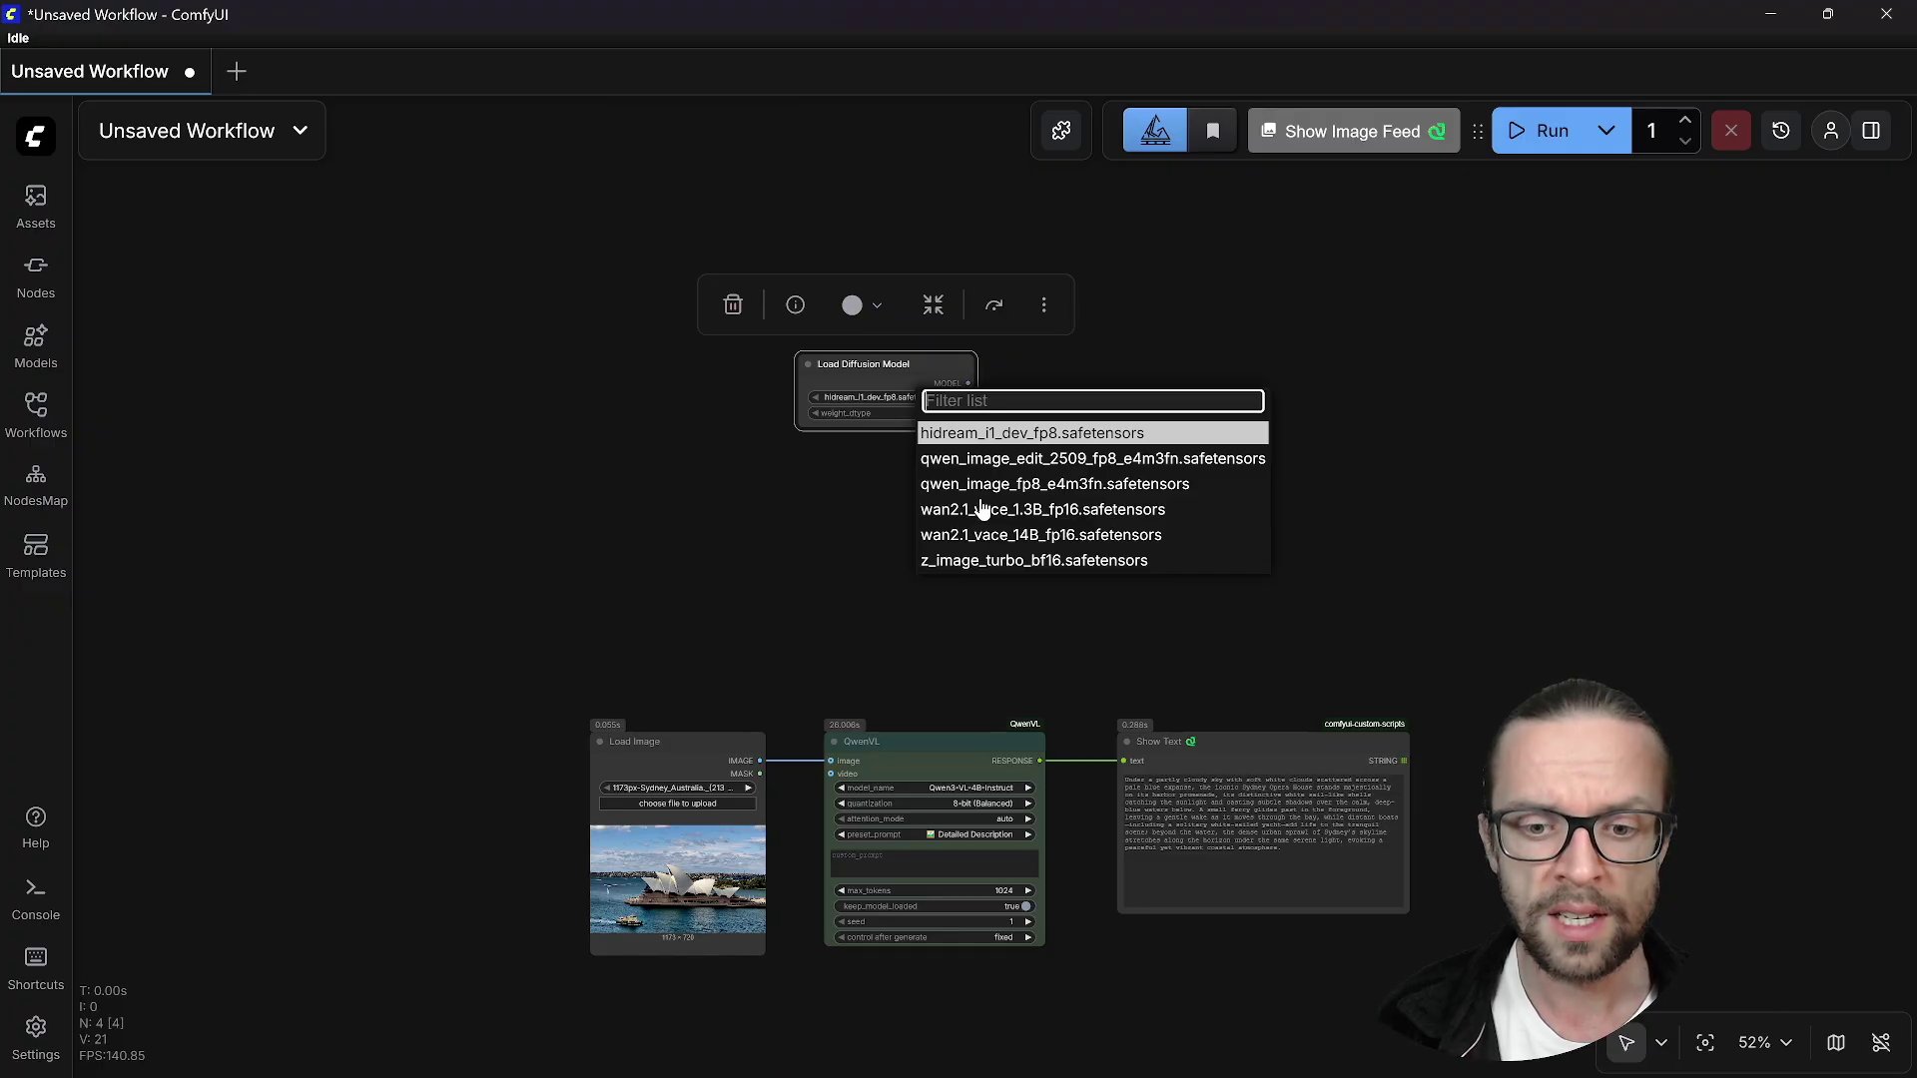
pyautogui.click(971, 559)
pyautogui.click(931, 413)
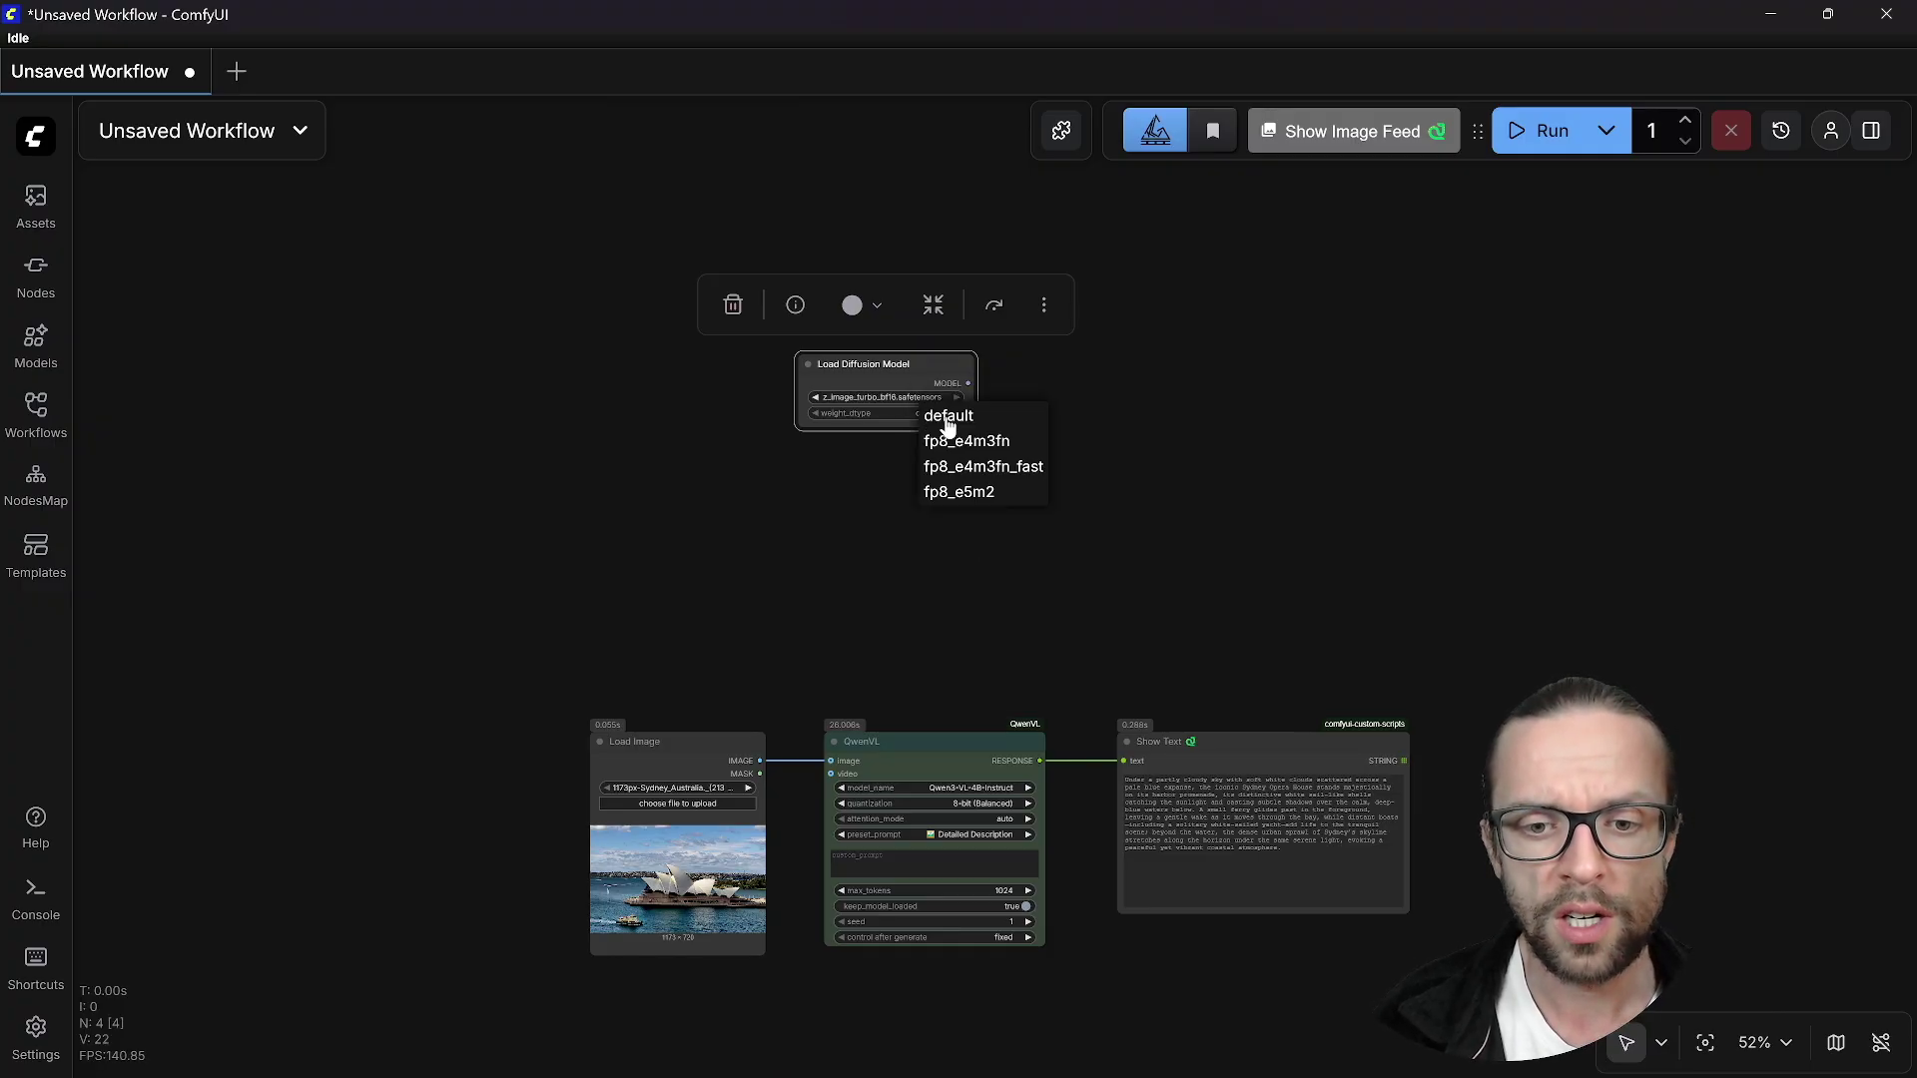
pyautogui.moveTo(915, 365); pyautogui.dragTo(988, 289)
# - Connect a ModelSamplingAuraFlow node to the loaded model with shift 3.00
pyautogui.hscroll(3, 850, 352)
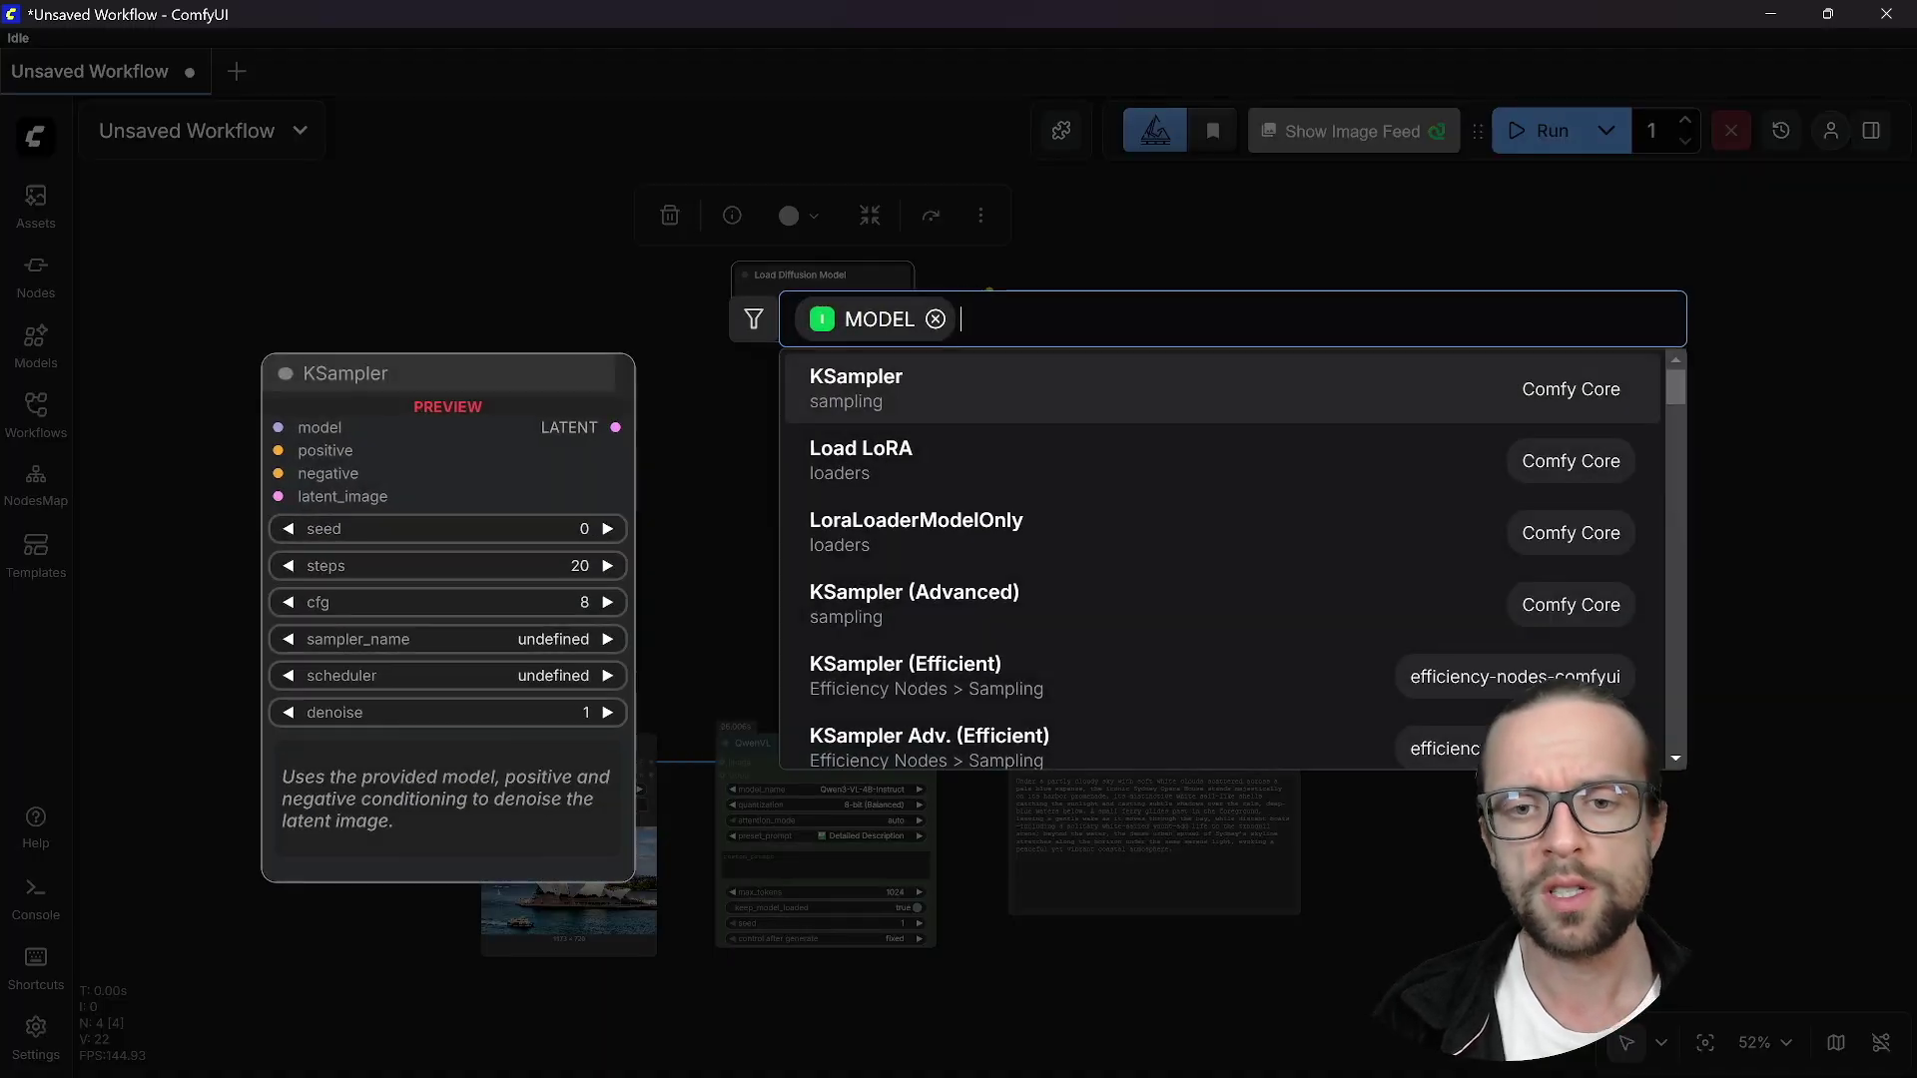
pyautogui.write('aura')
pyautogui.press('Return')
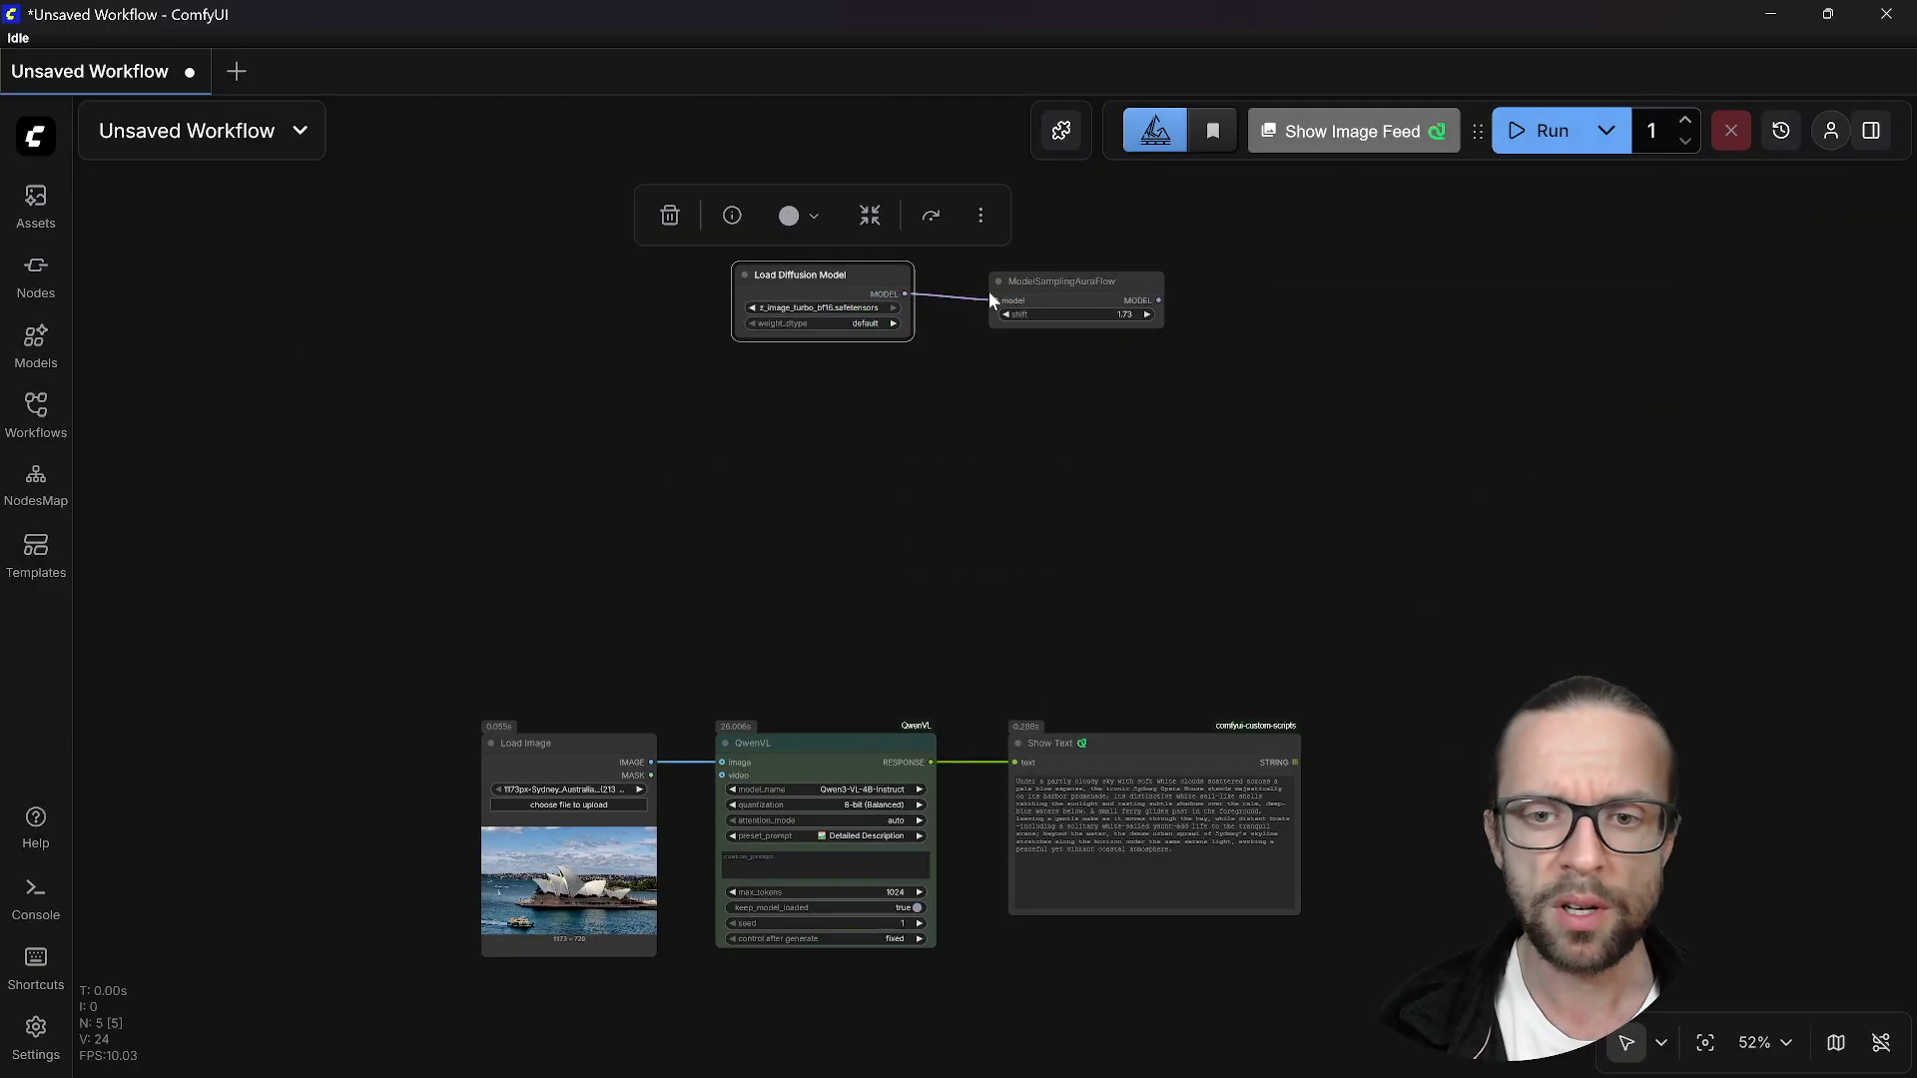
pyautogui.click(1126, 315)
pyautogui.write('3')
pyautogui.press('Return')
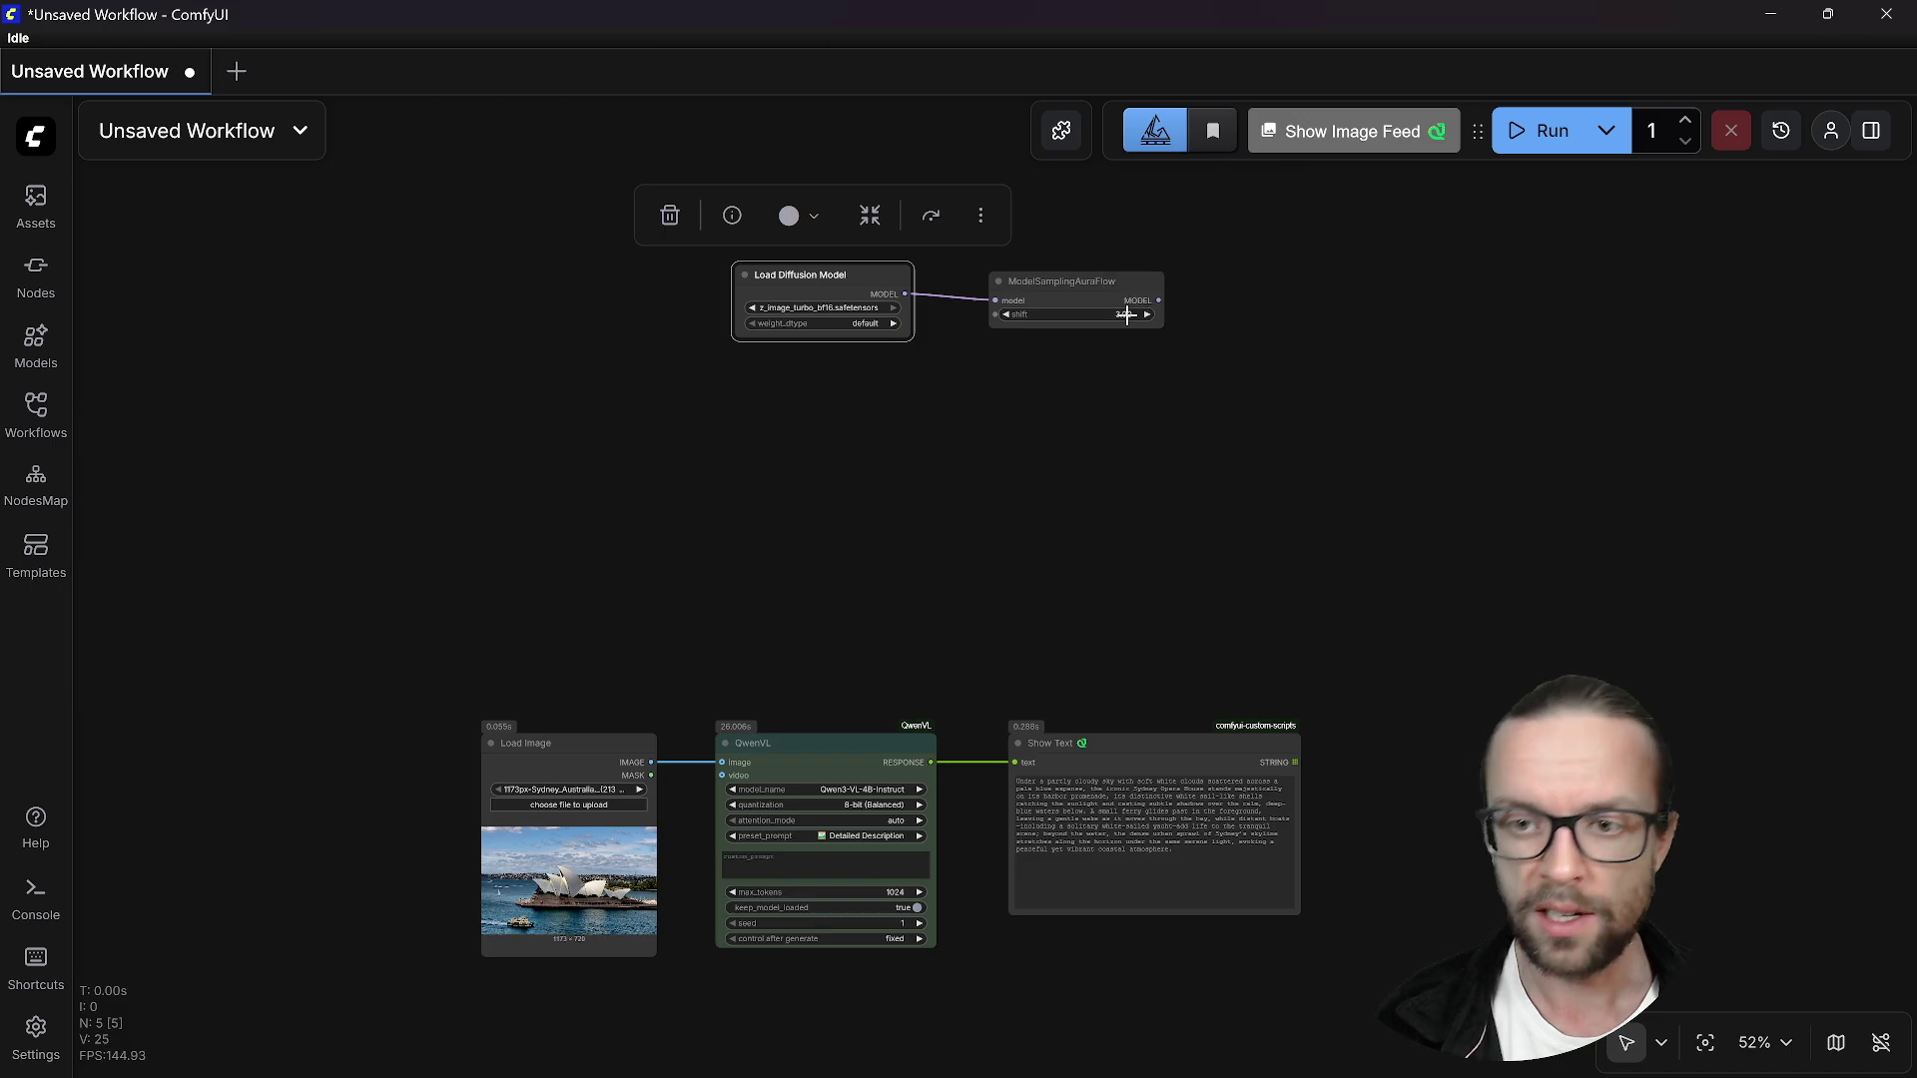
pyautogui.moveTo(1114, 286); pyautogui.dragTo(1097, 277)
# - Add a Load CLIP node using qwen_3_4b.safetensors with type lumina2
pyautogui.click(811, 364)
pyautogui.doubleClick(812, 368)
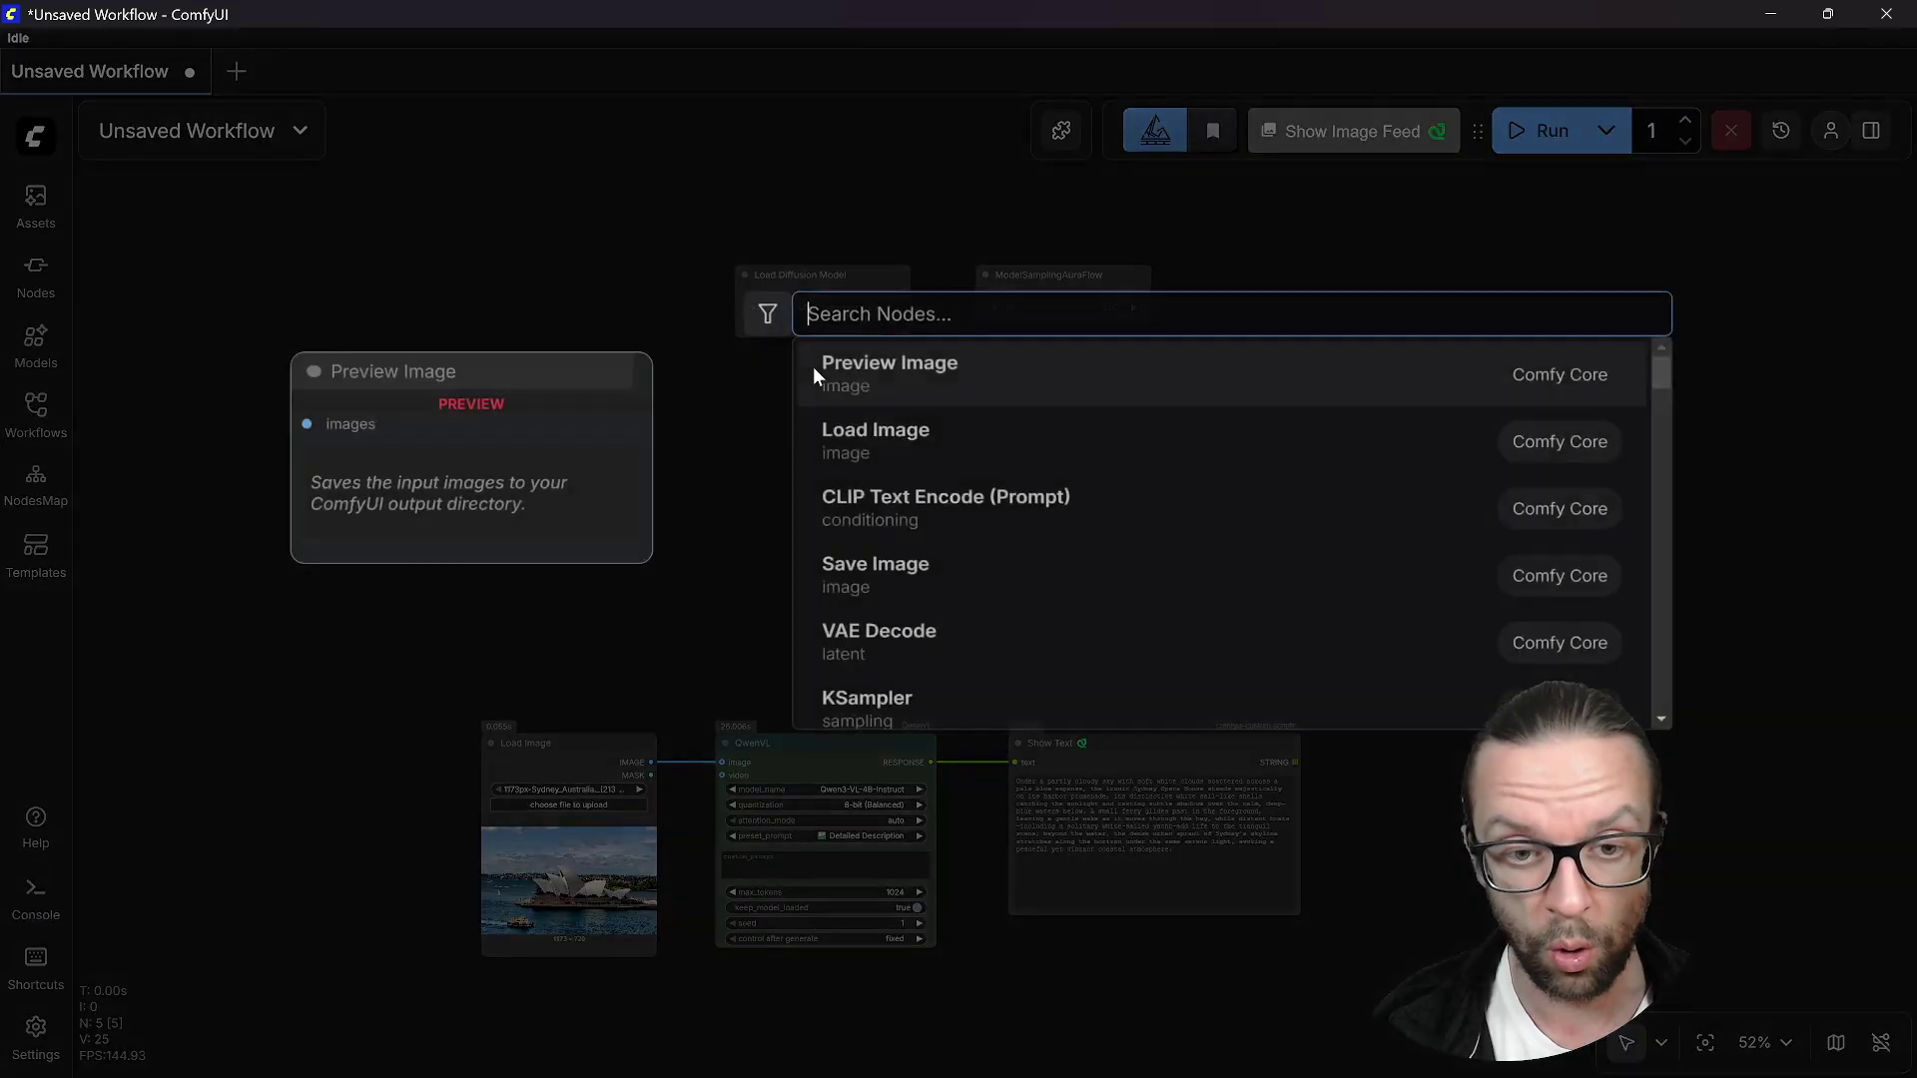
pyautogui.write('x')
pyautogui.press('BackSpace')
pyautogui.write('load cl')
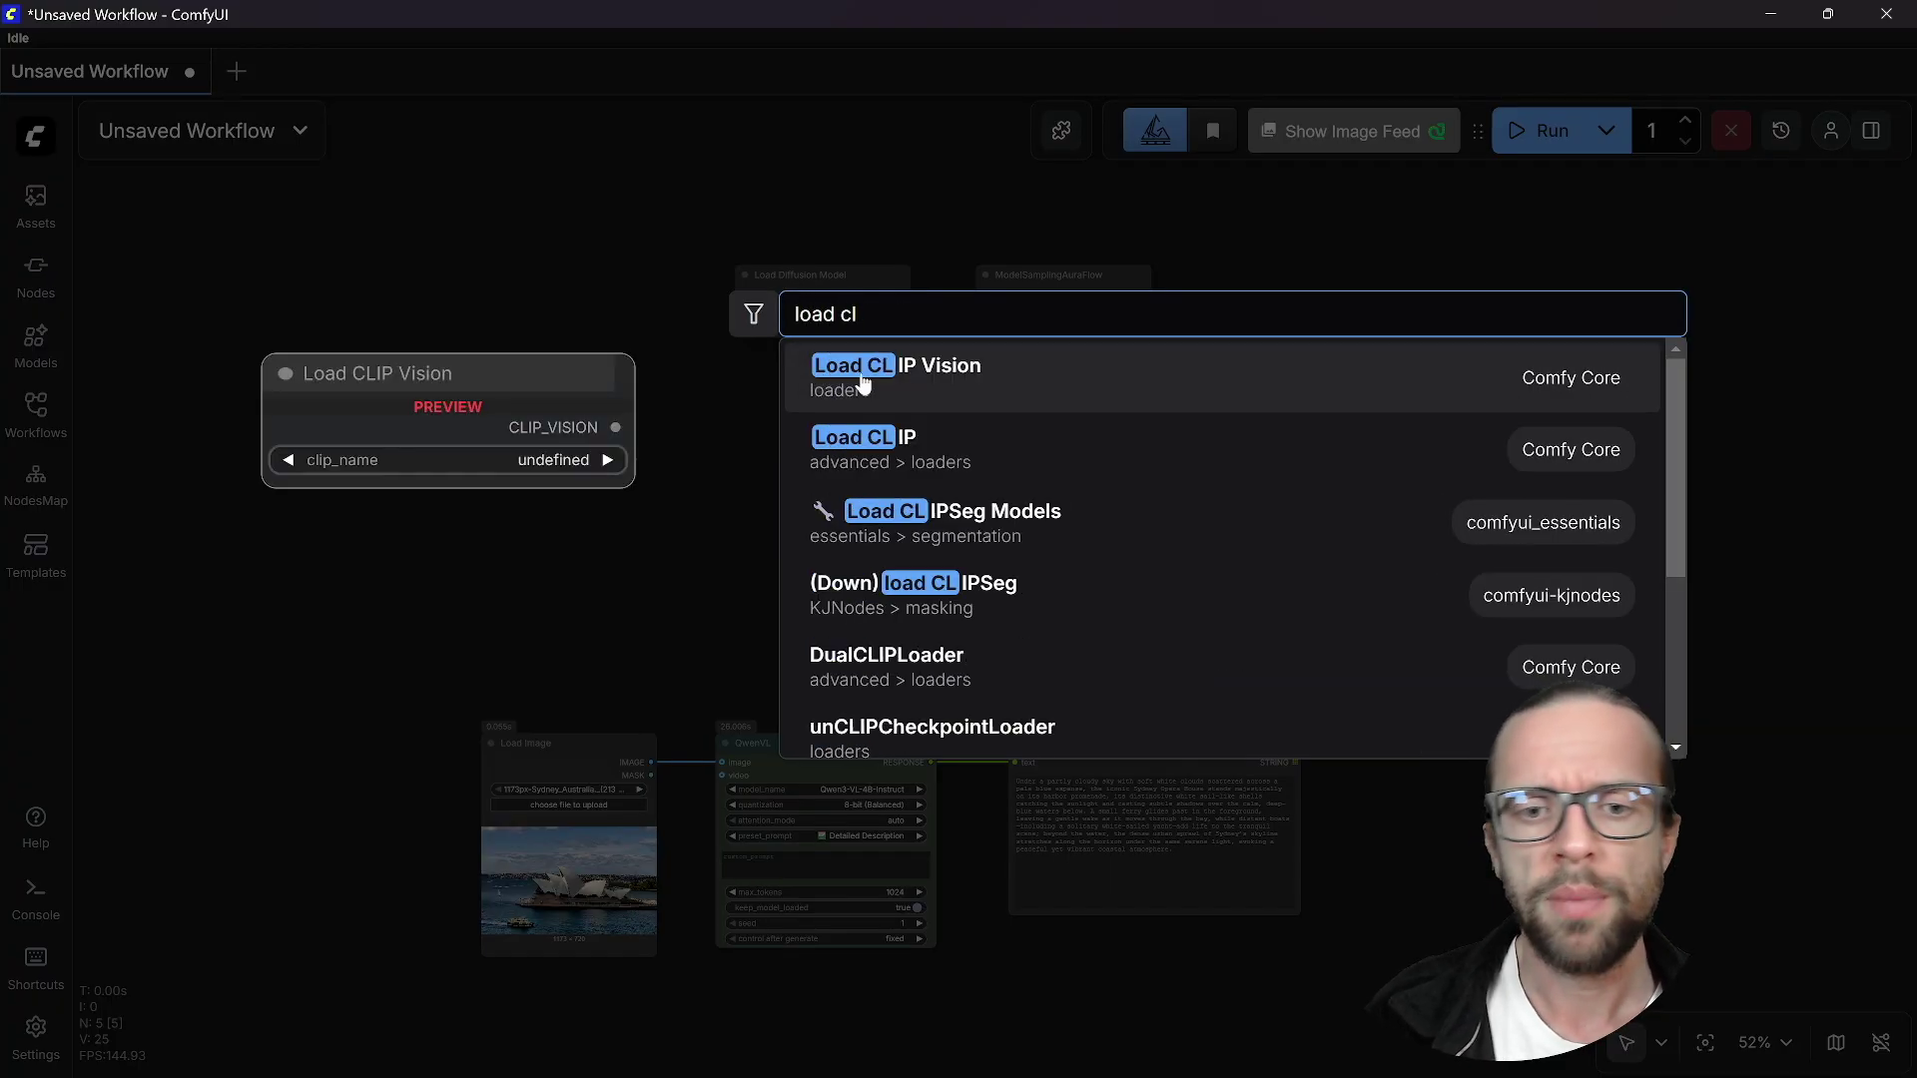
pyautogui.press('Down')
pyautogui.press('Return')
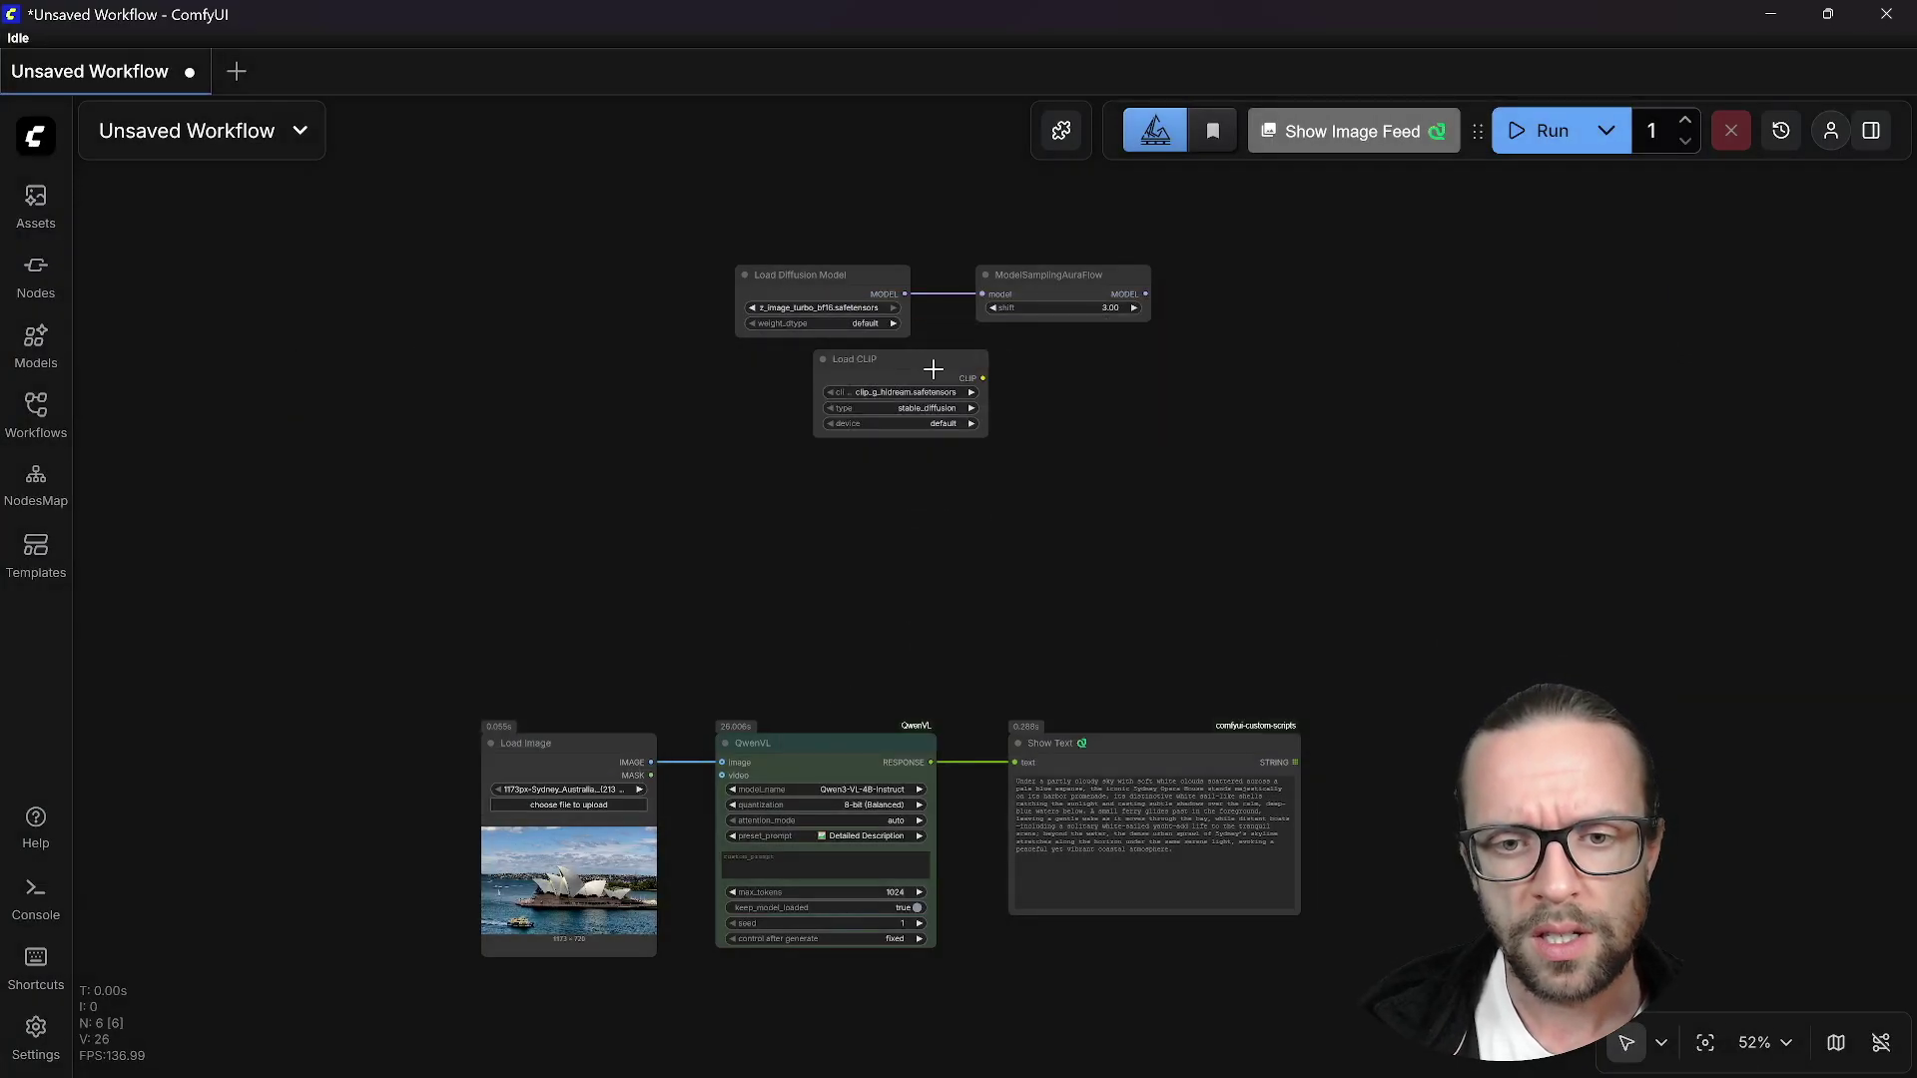
pyautogui.moveTo(849, 369); pyautogui.dragTo(850, 391)
pyautogui.click(856, 400)
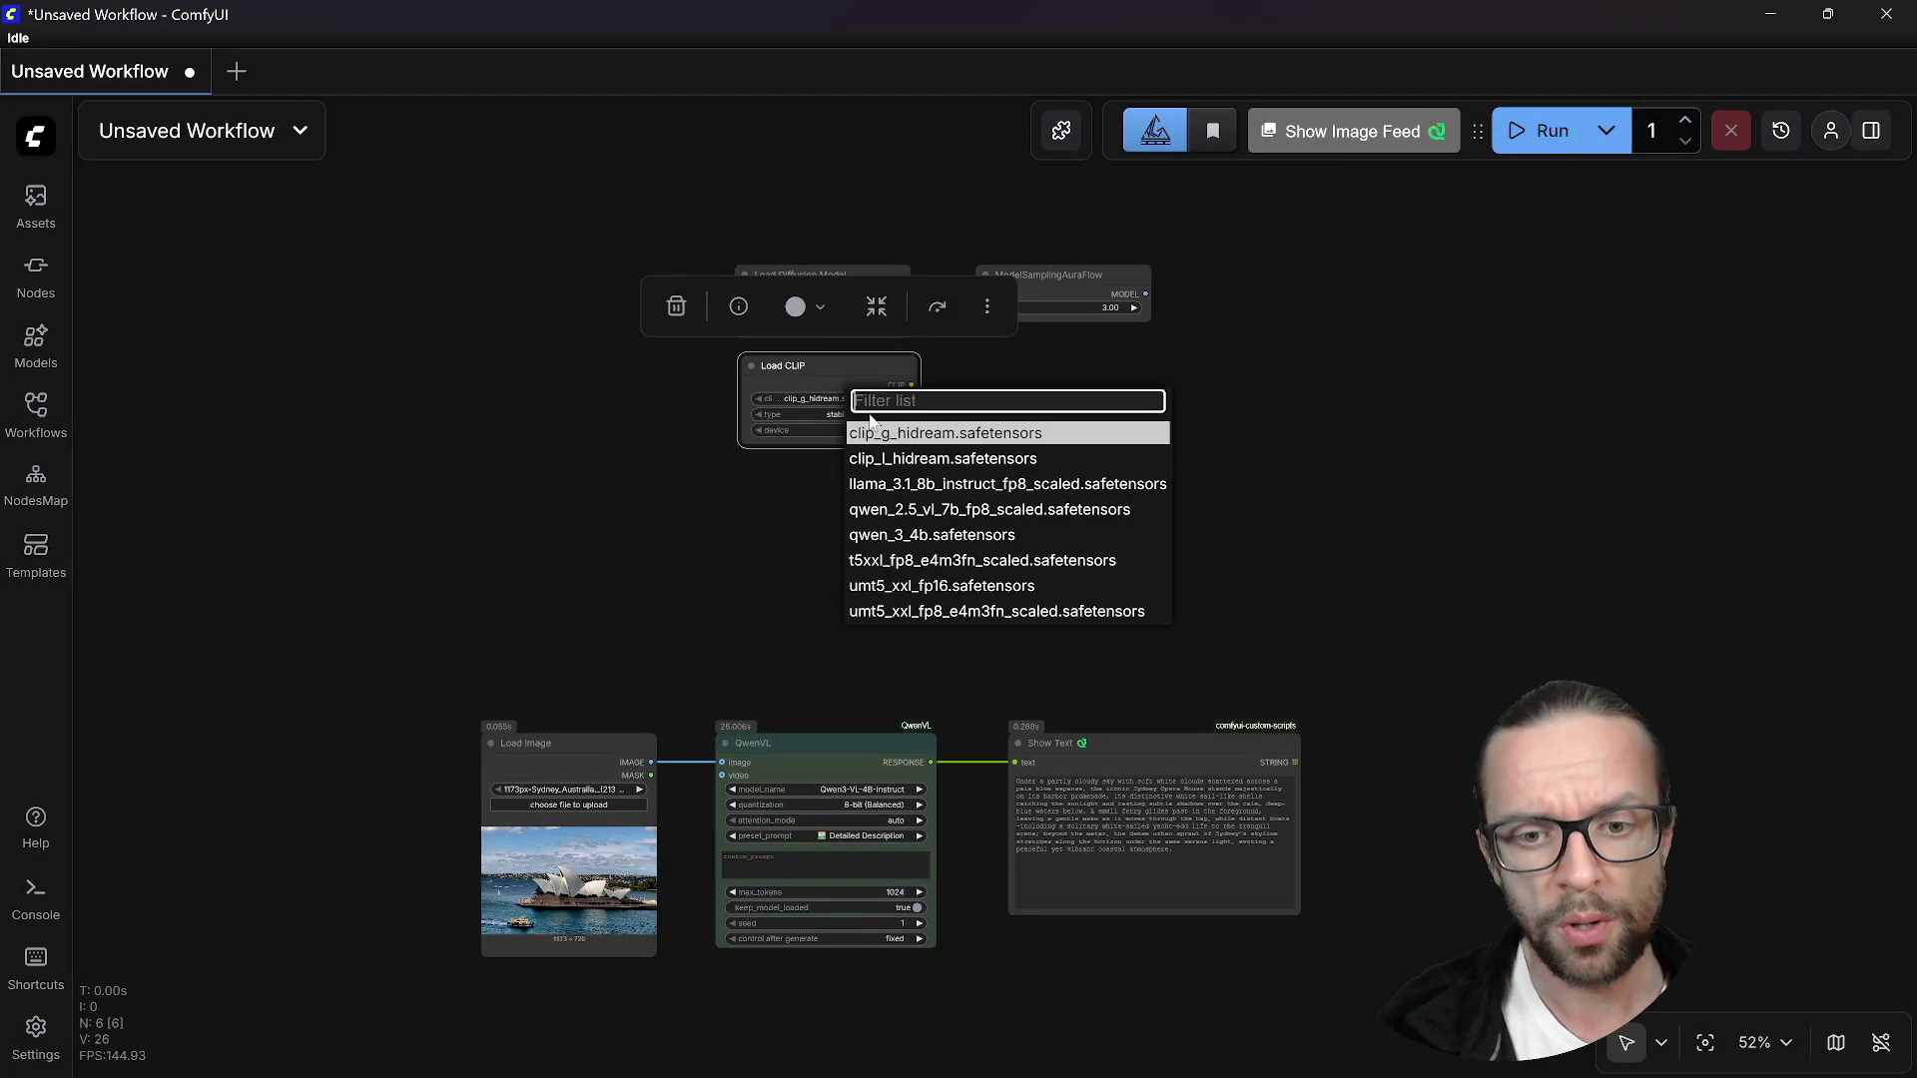
pyautogui.click(898, 537)
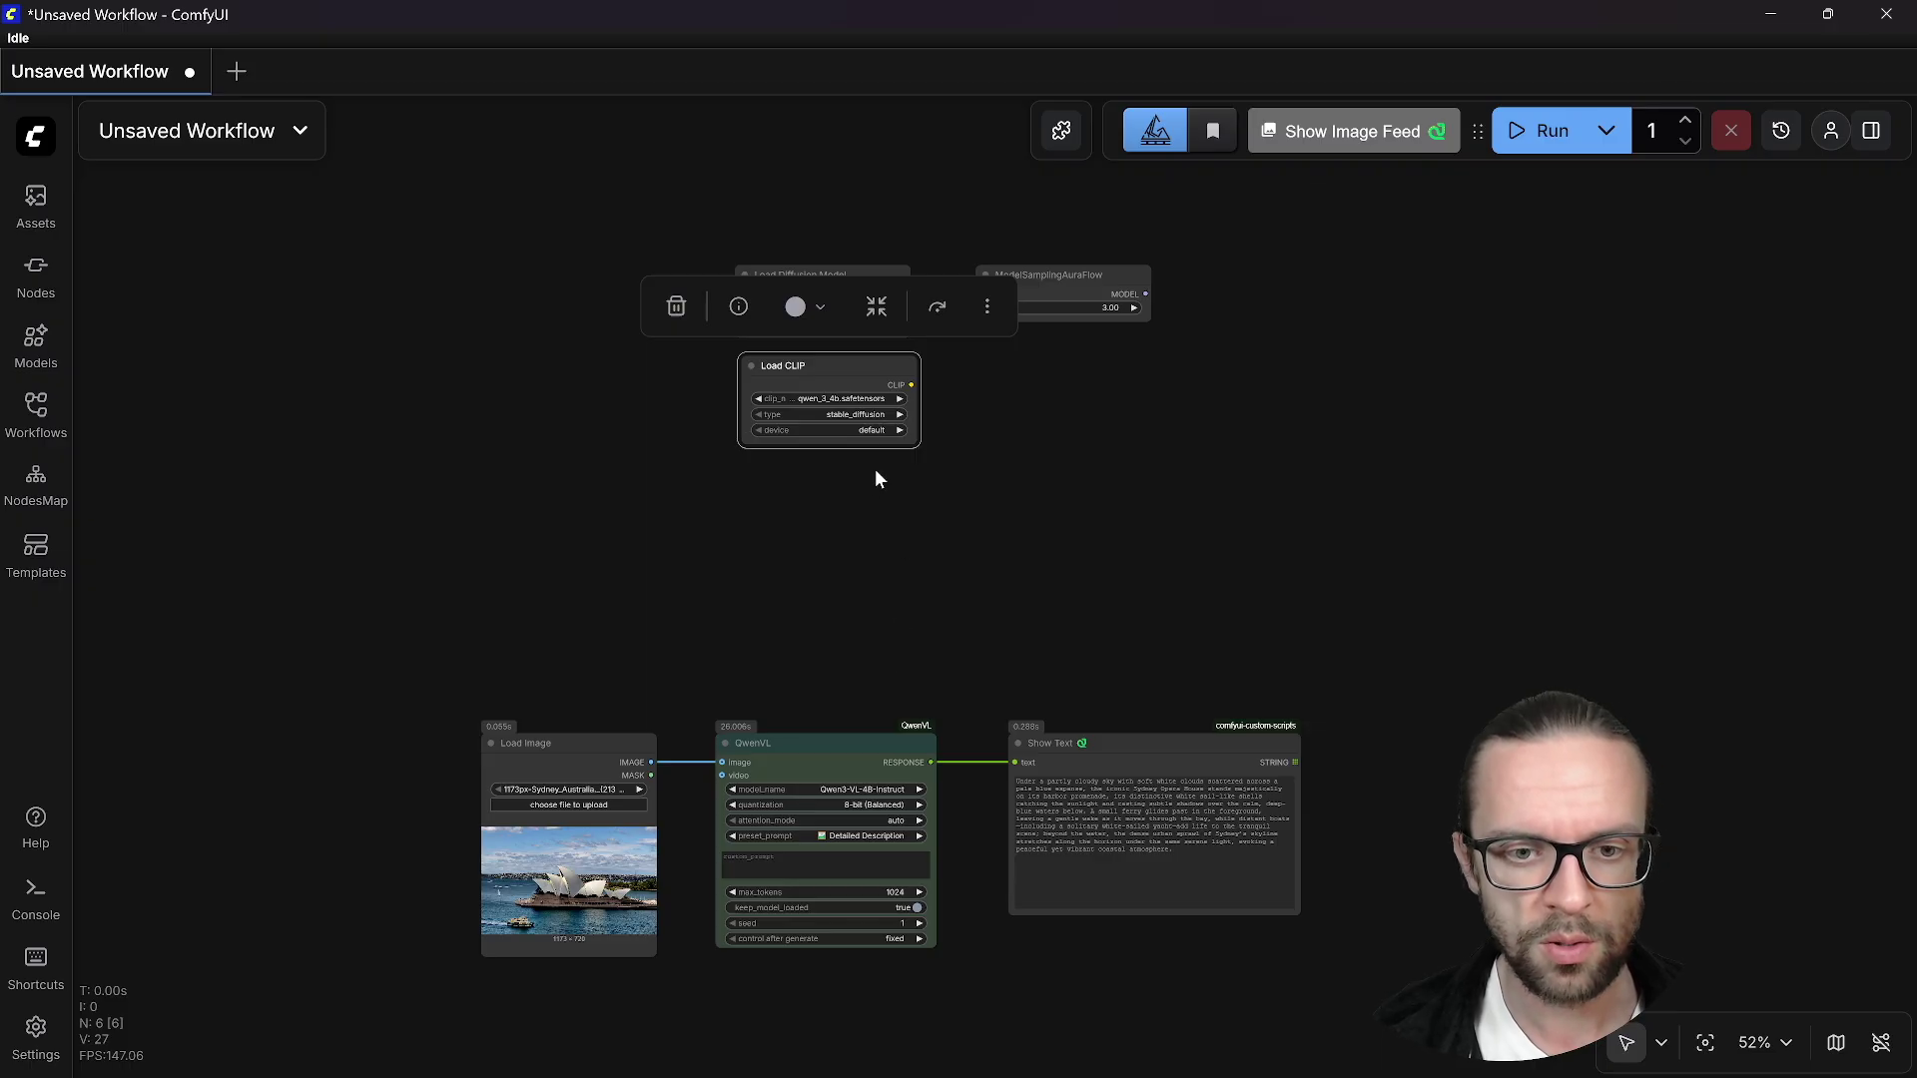
pyautogui.click(867, 415)
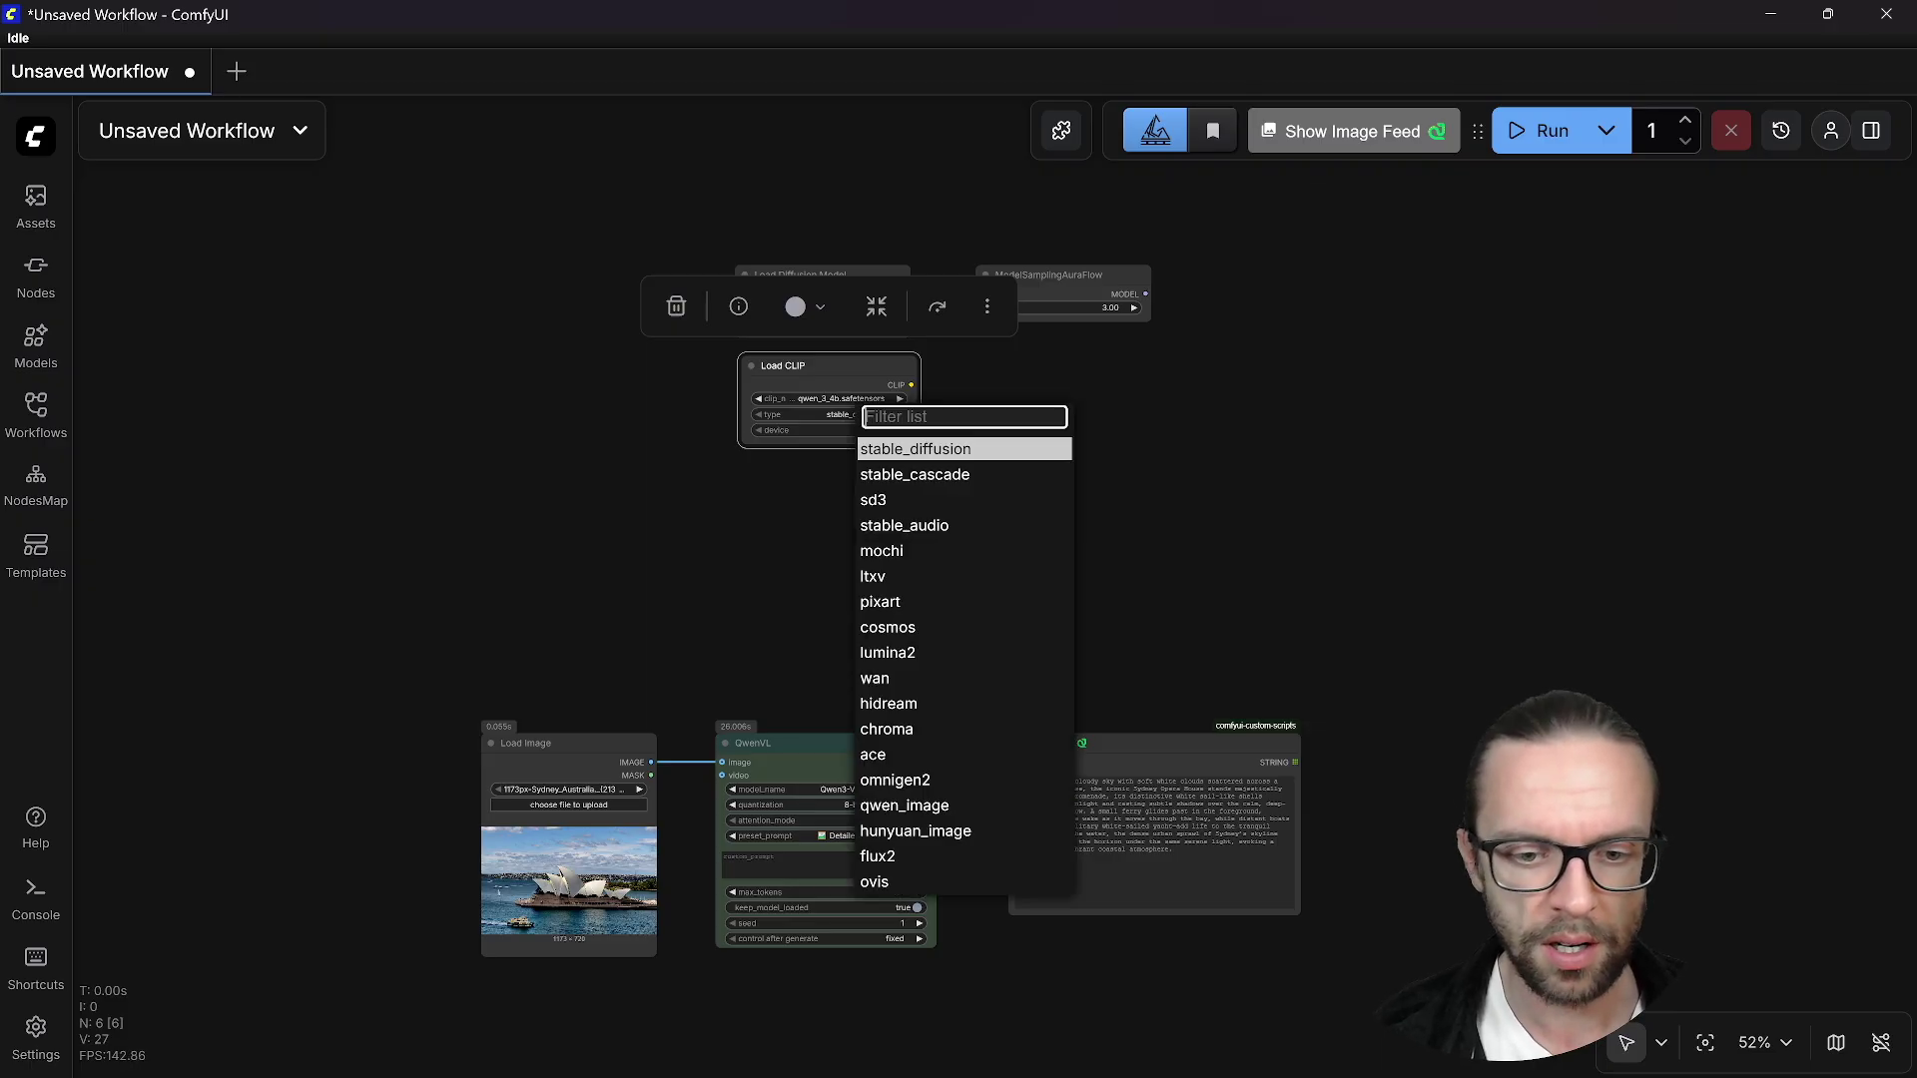
pyautogui.click(887, 652)
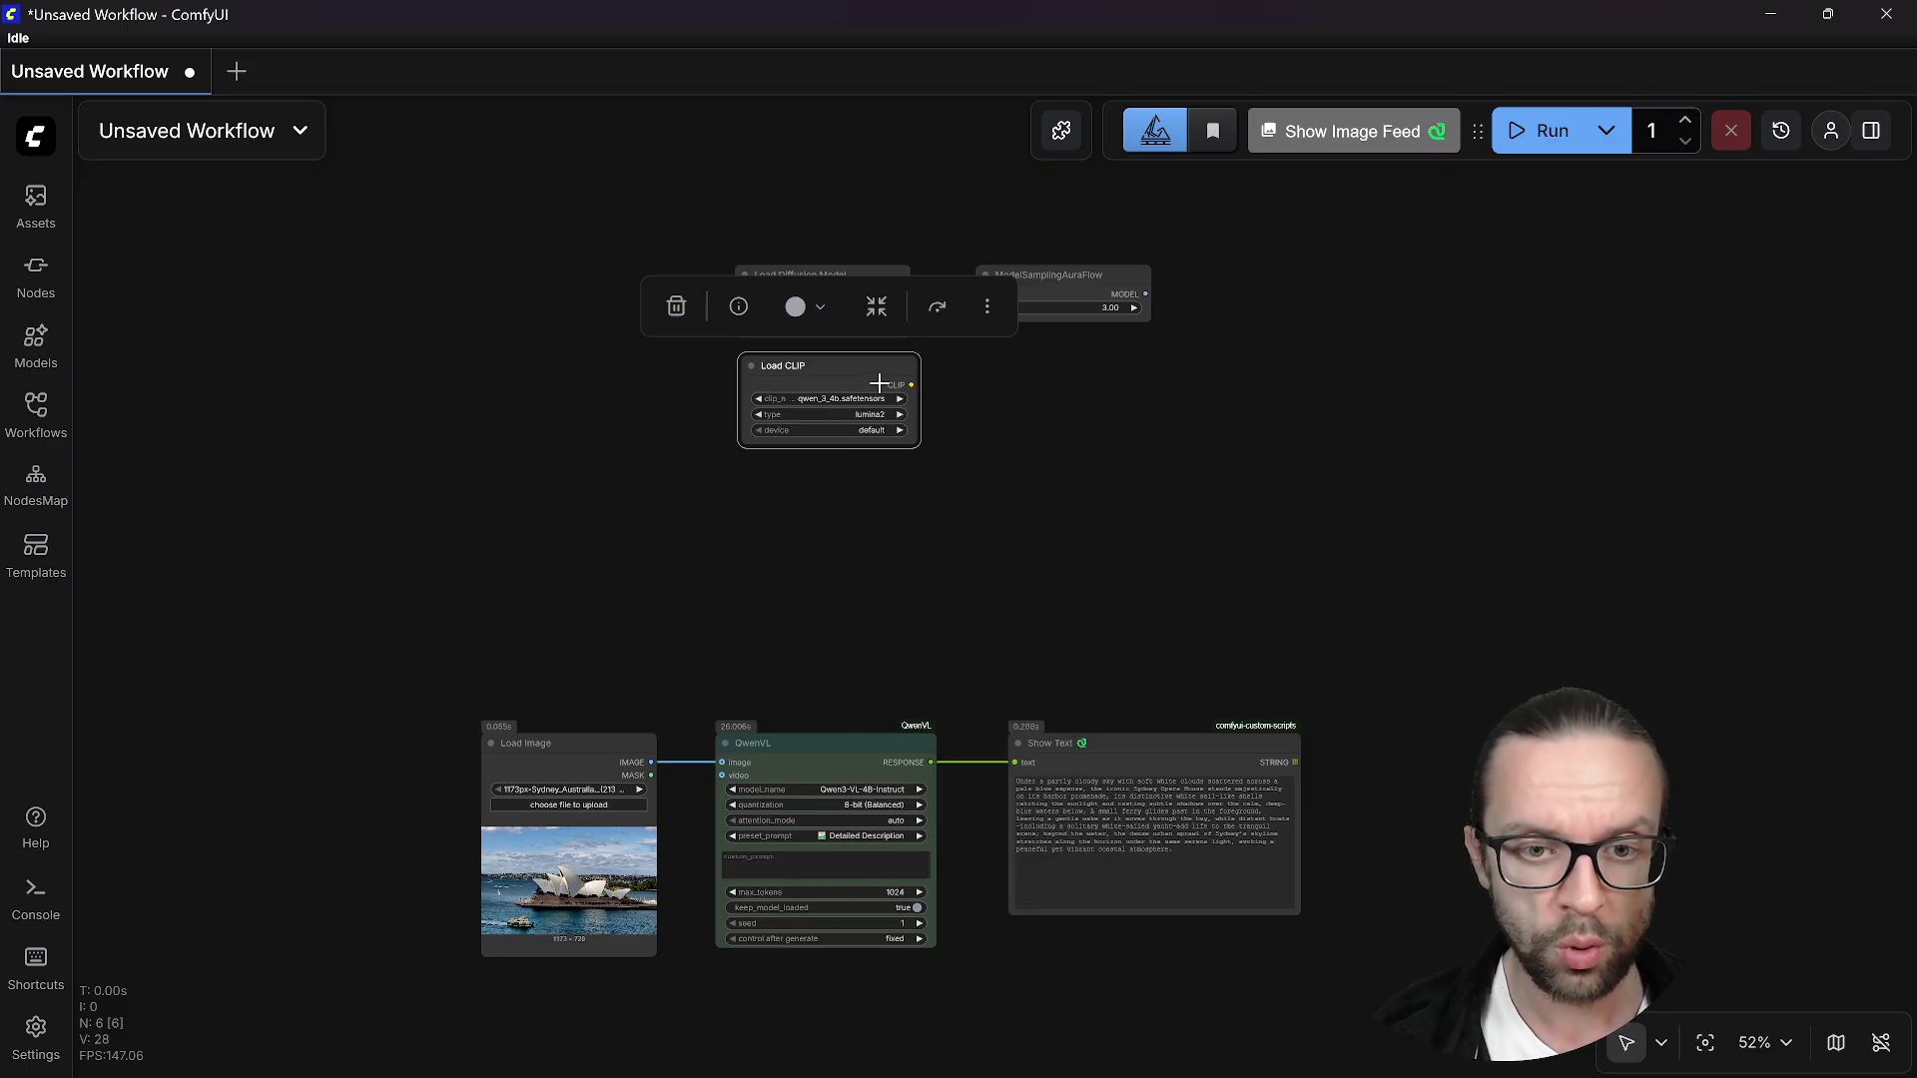
pyautogui.moveTo(876, 376); pyautogui.dragTo(869, 363)
# - Add a Load VAE node below Load CLIP
pyautogui.doubleClick(822, 483)
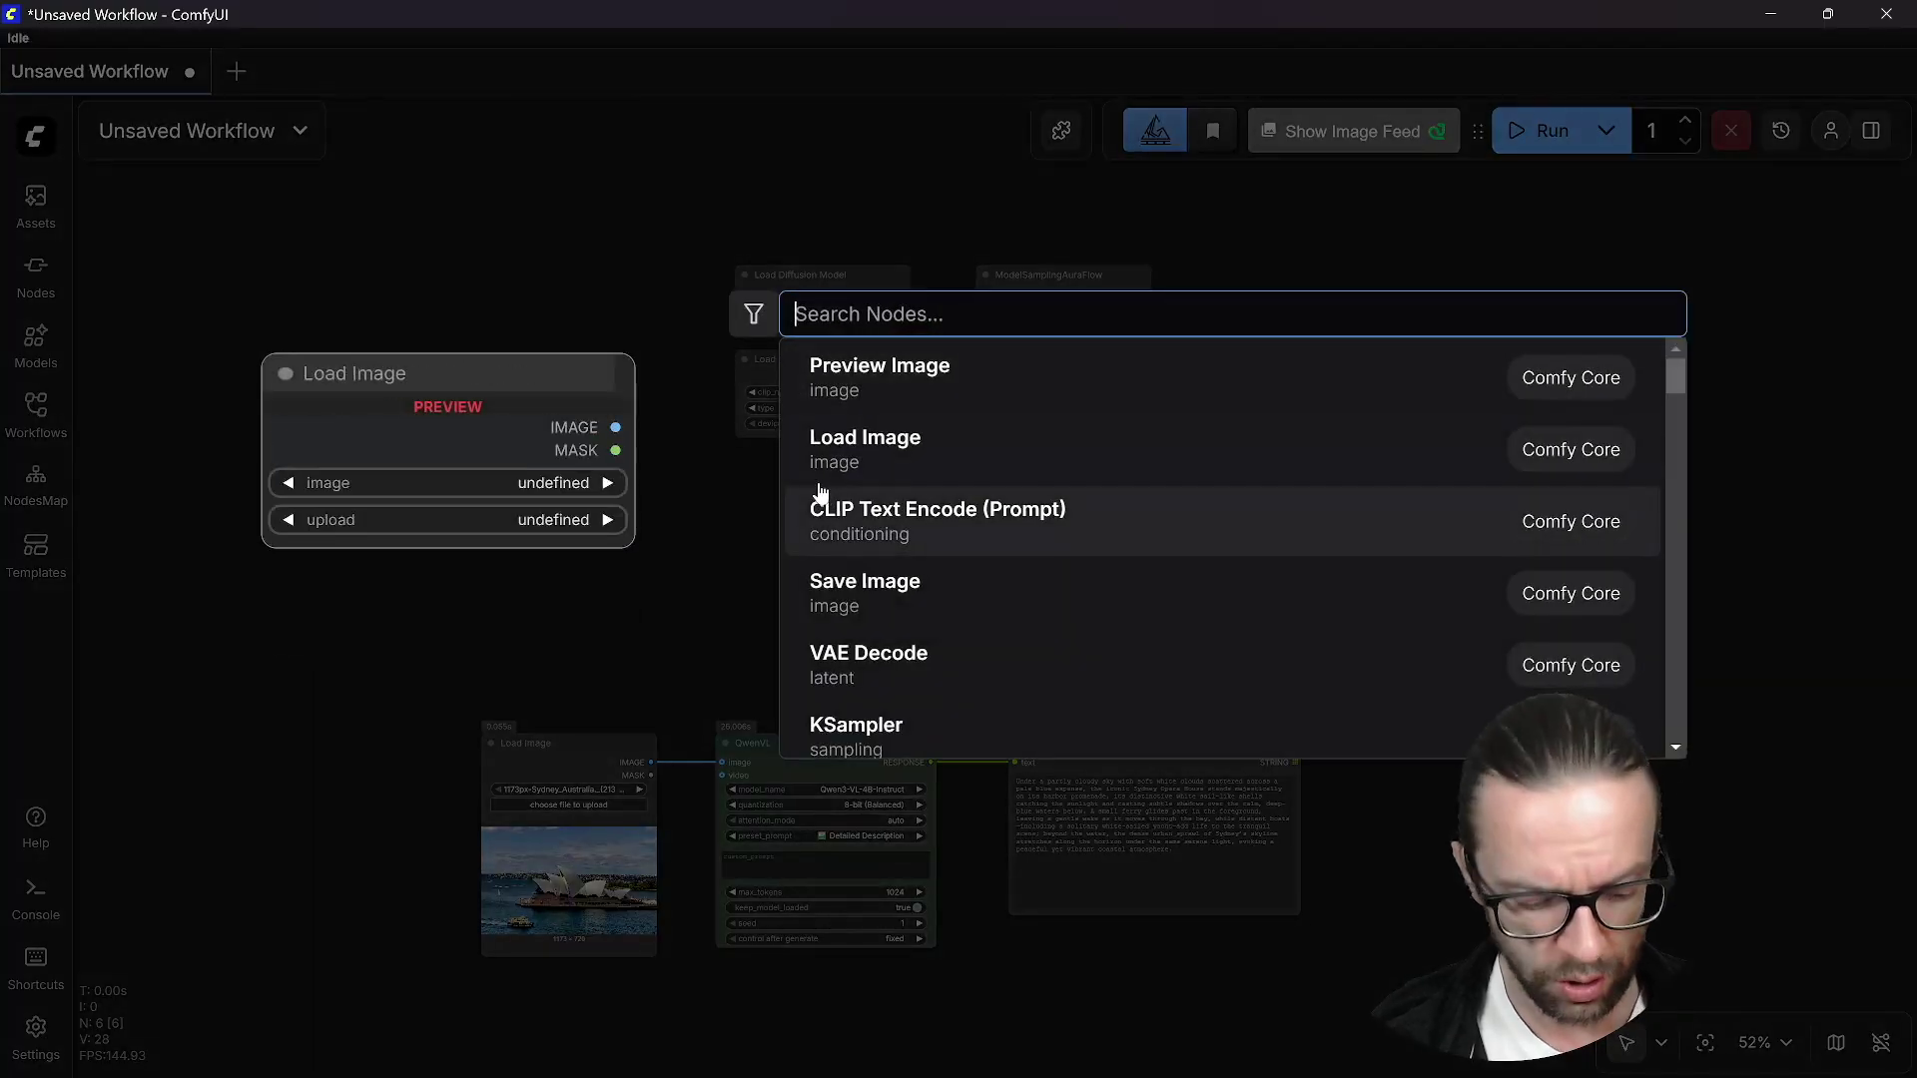
pyautogui.write('vae')
pyautogui.click(916, 511)
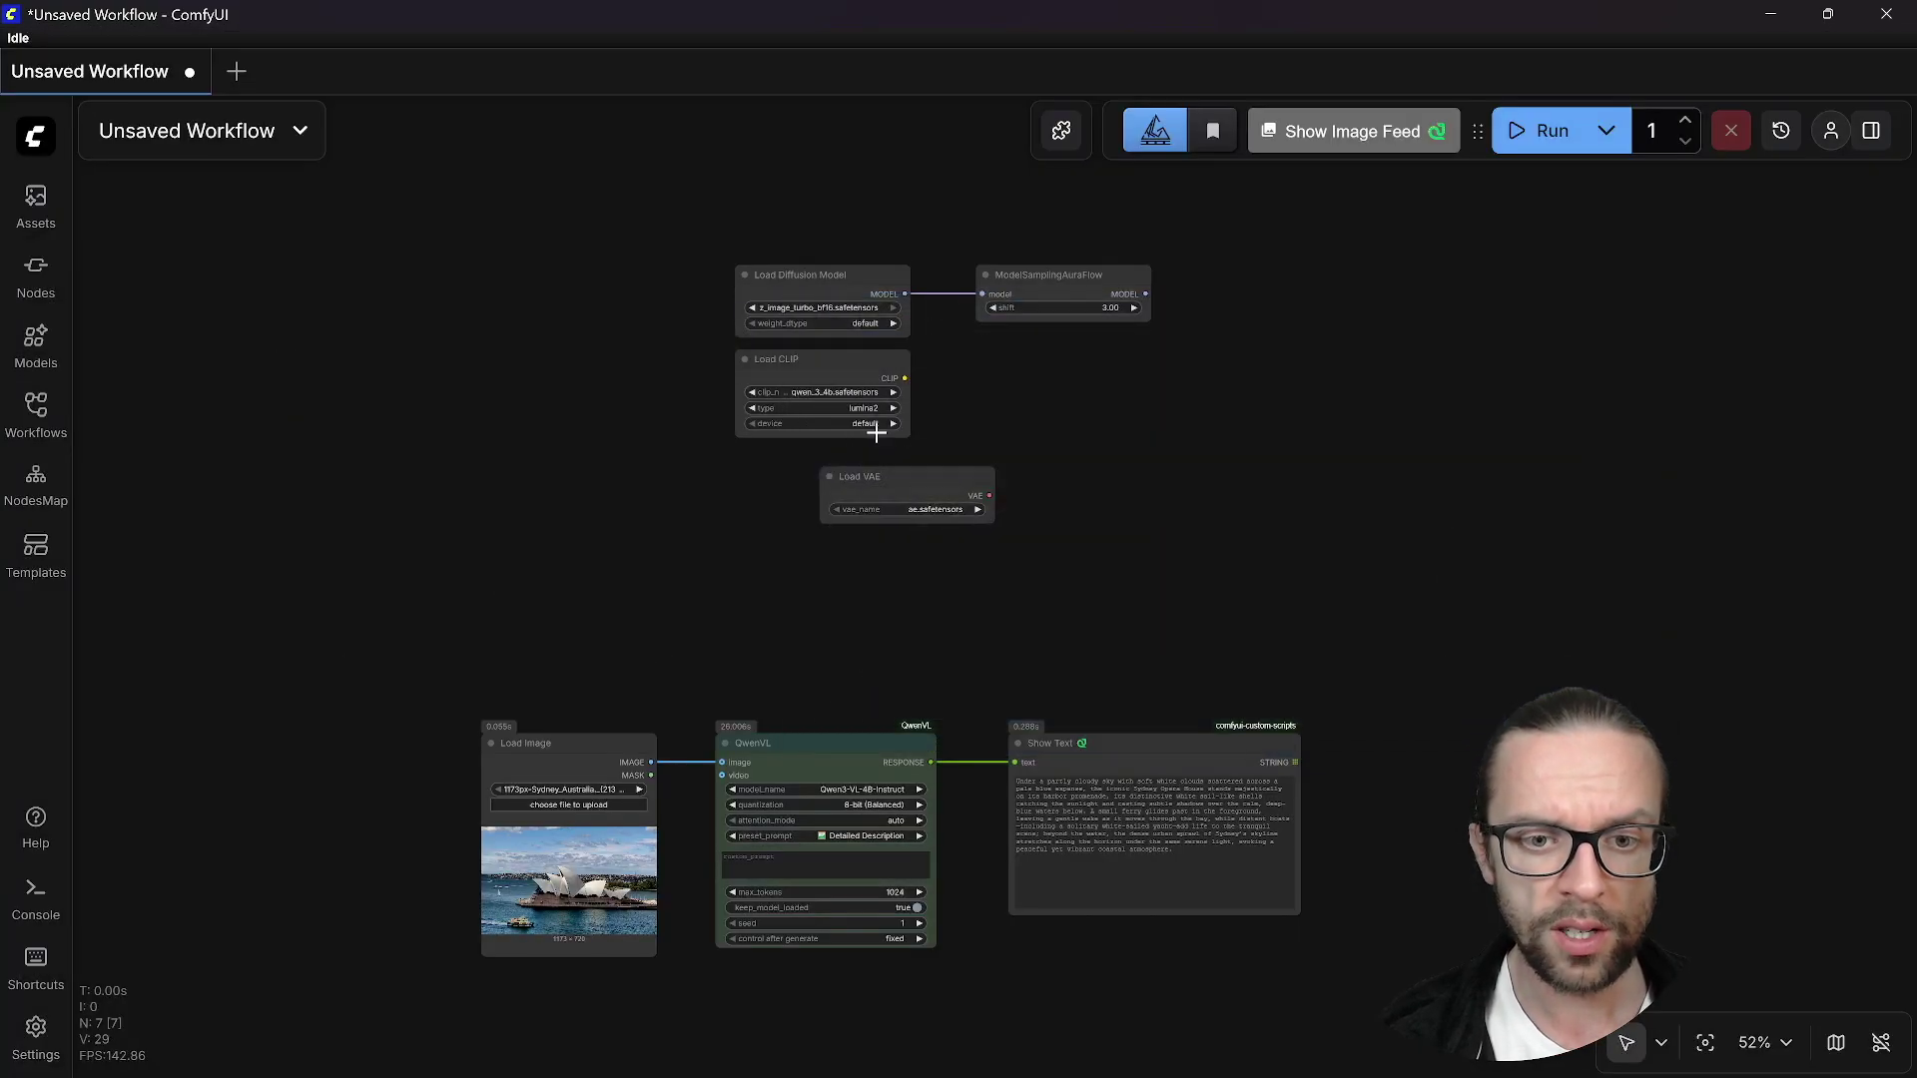
pyautogui.moveTo(896, 472); pyautogui.dragTo(815, 457)
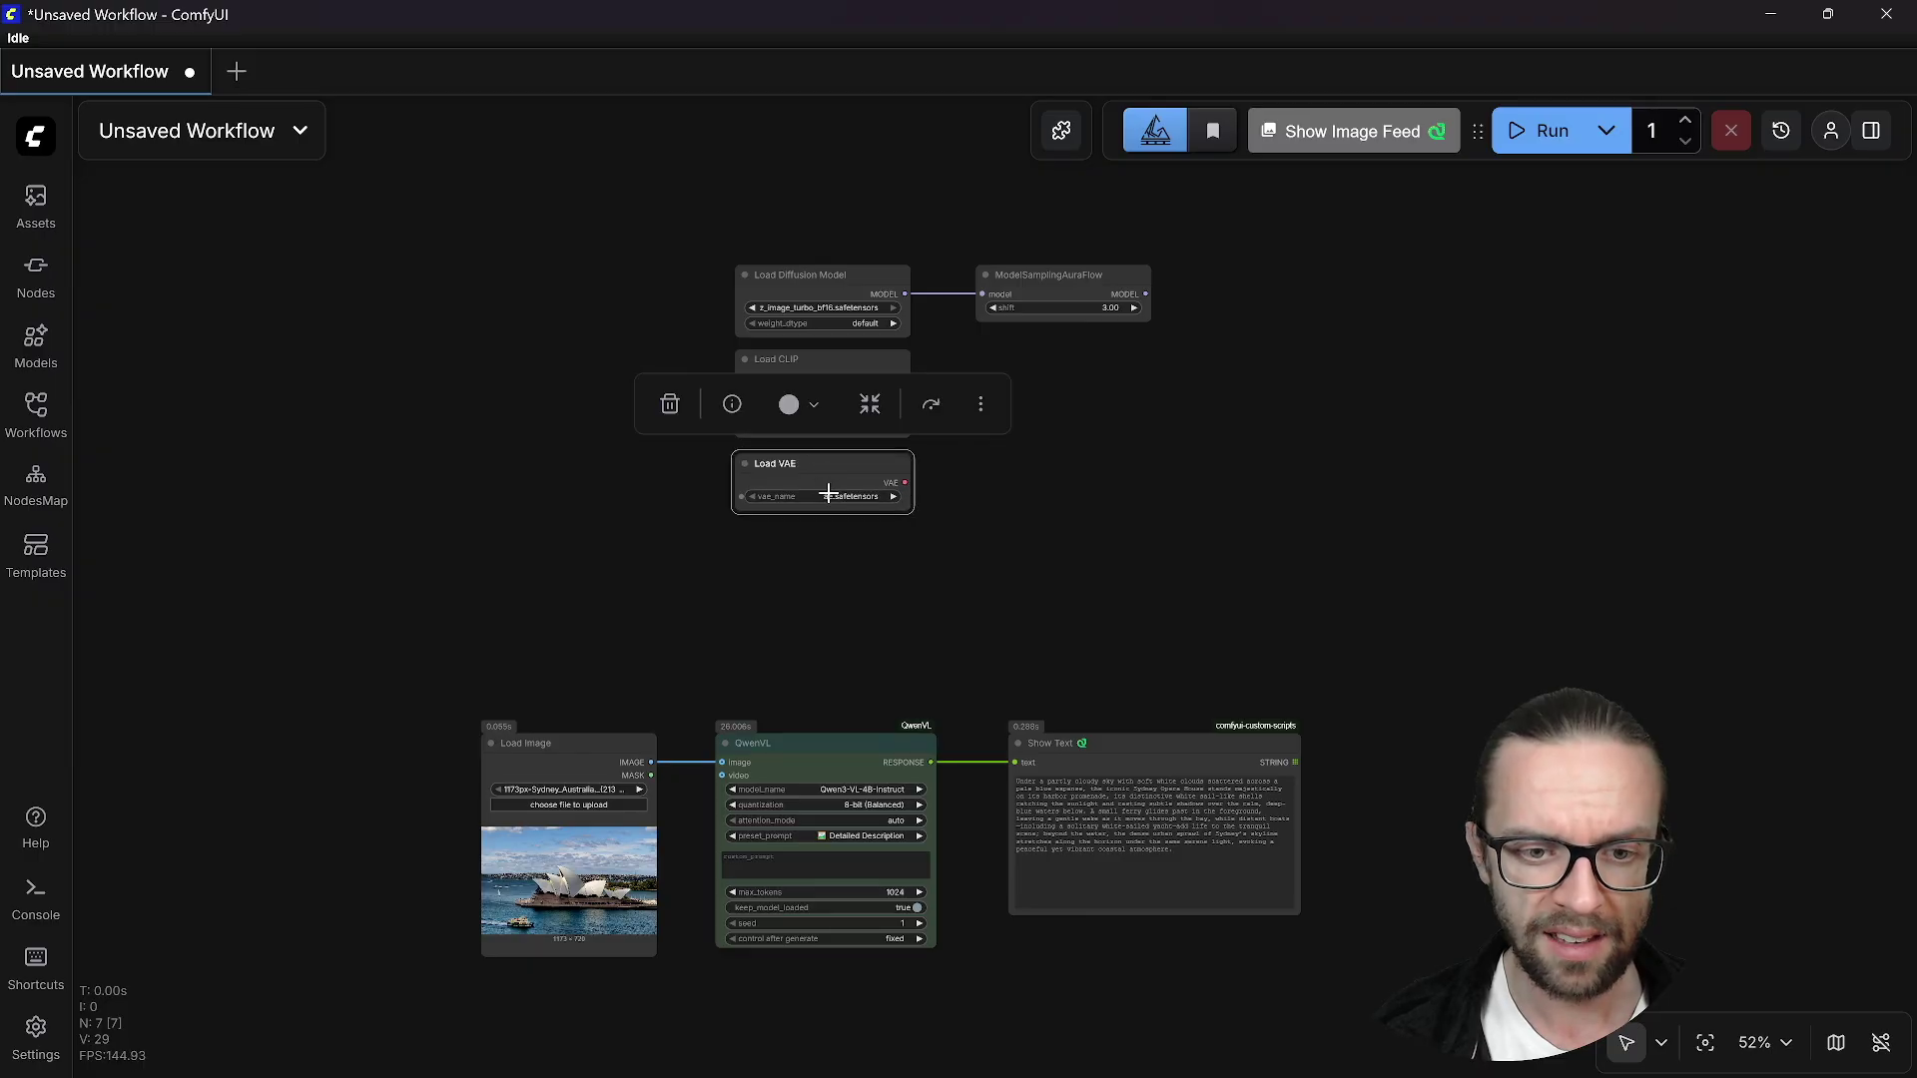
# - Add a CLIP Text Encode (Prompt) node fed by Load CLIP's CLIP output
pyautogui.click(1087, 519)
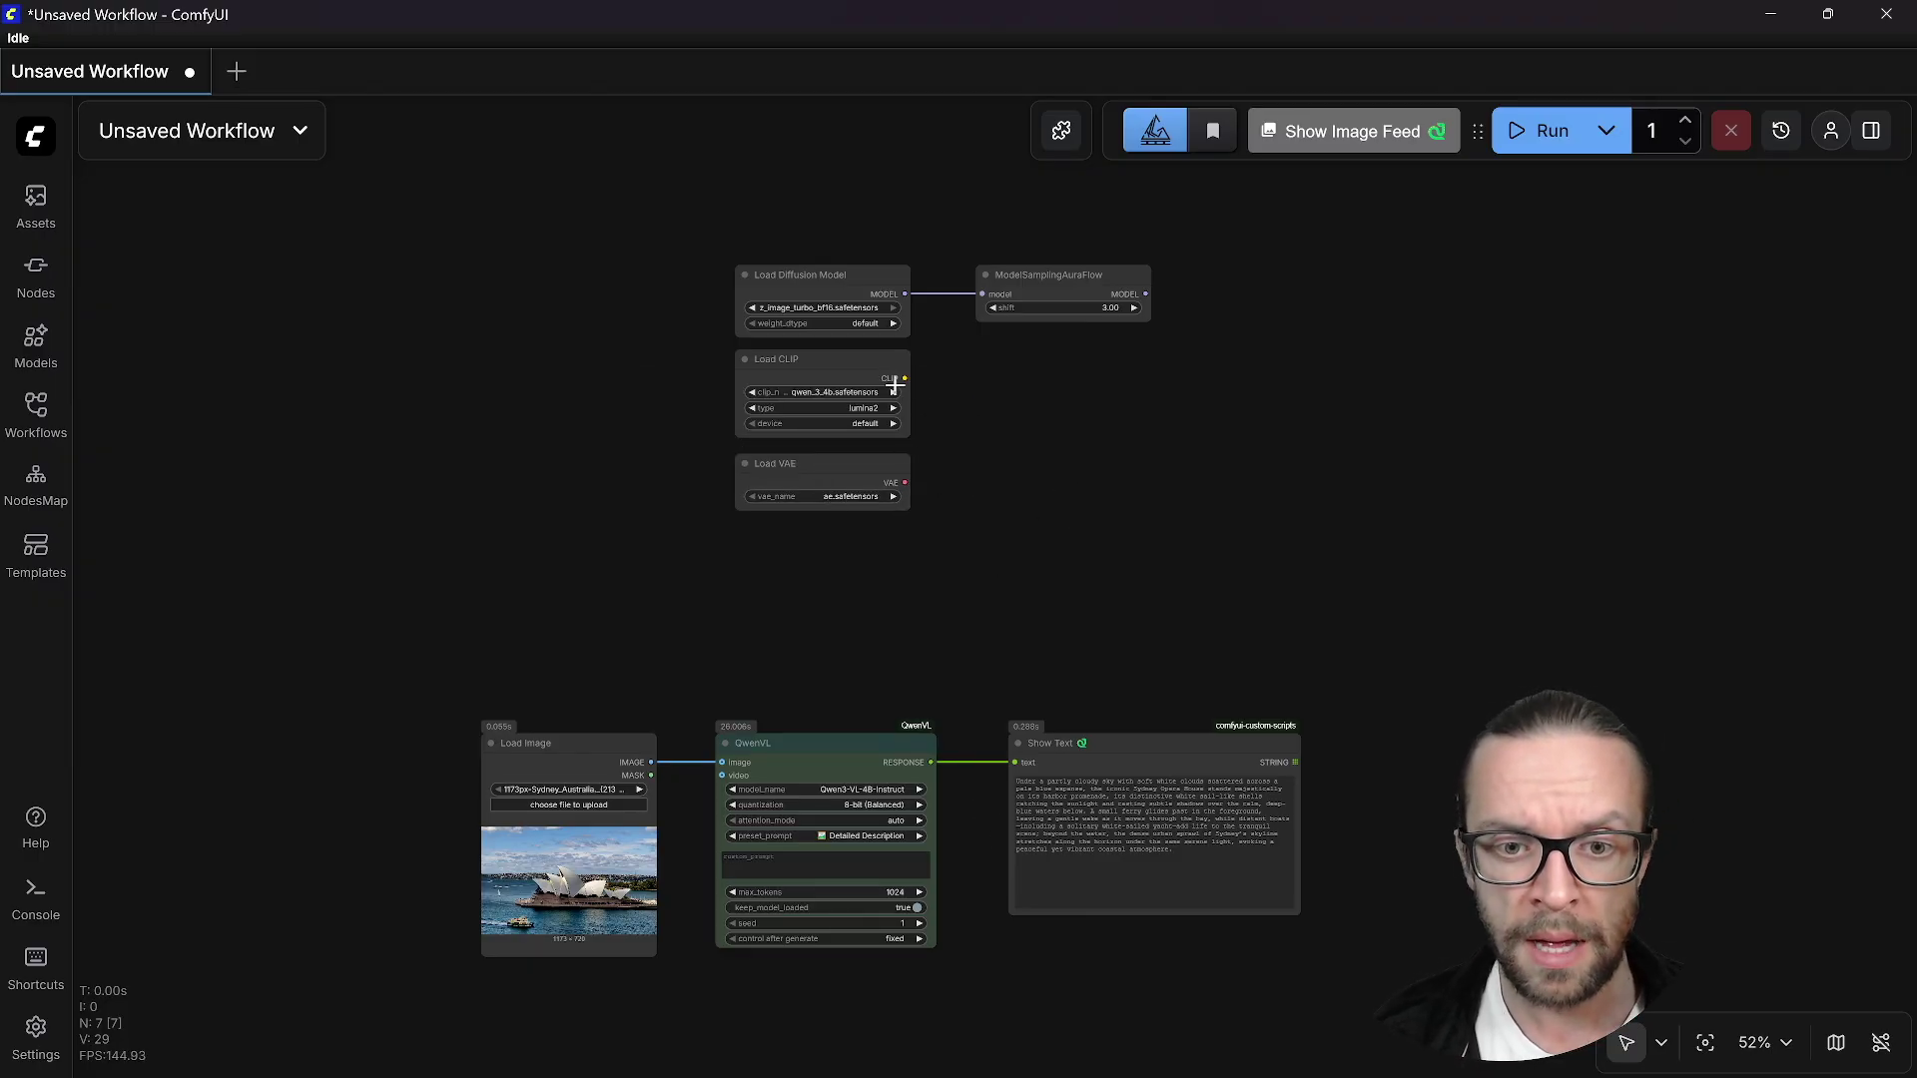
pyautogui.moveTo(904, 379); pyautogui.dragTo(1000, 382)
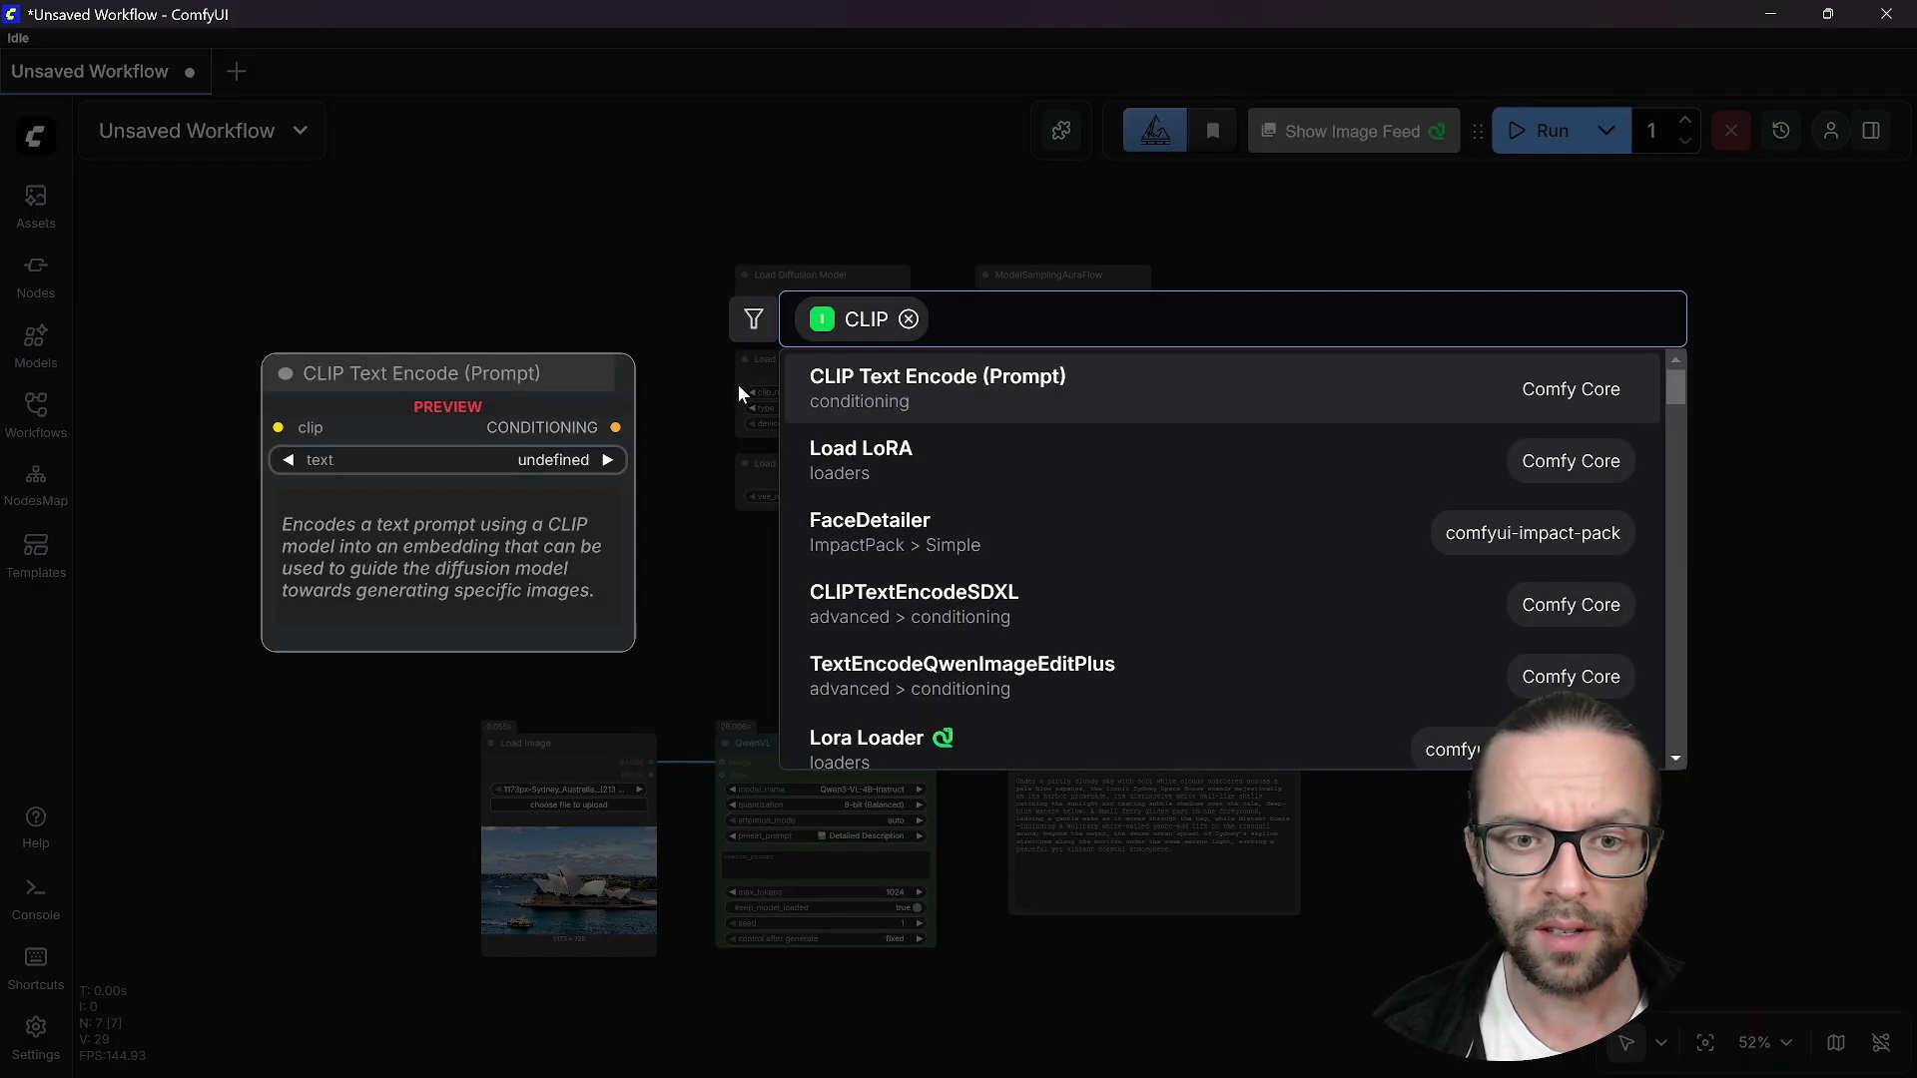
pyautogui.click(804, 395)
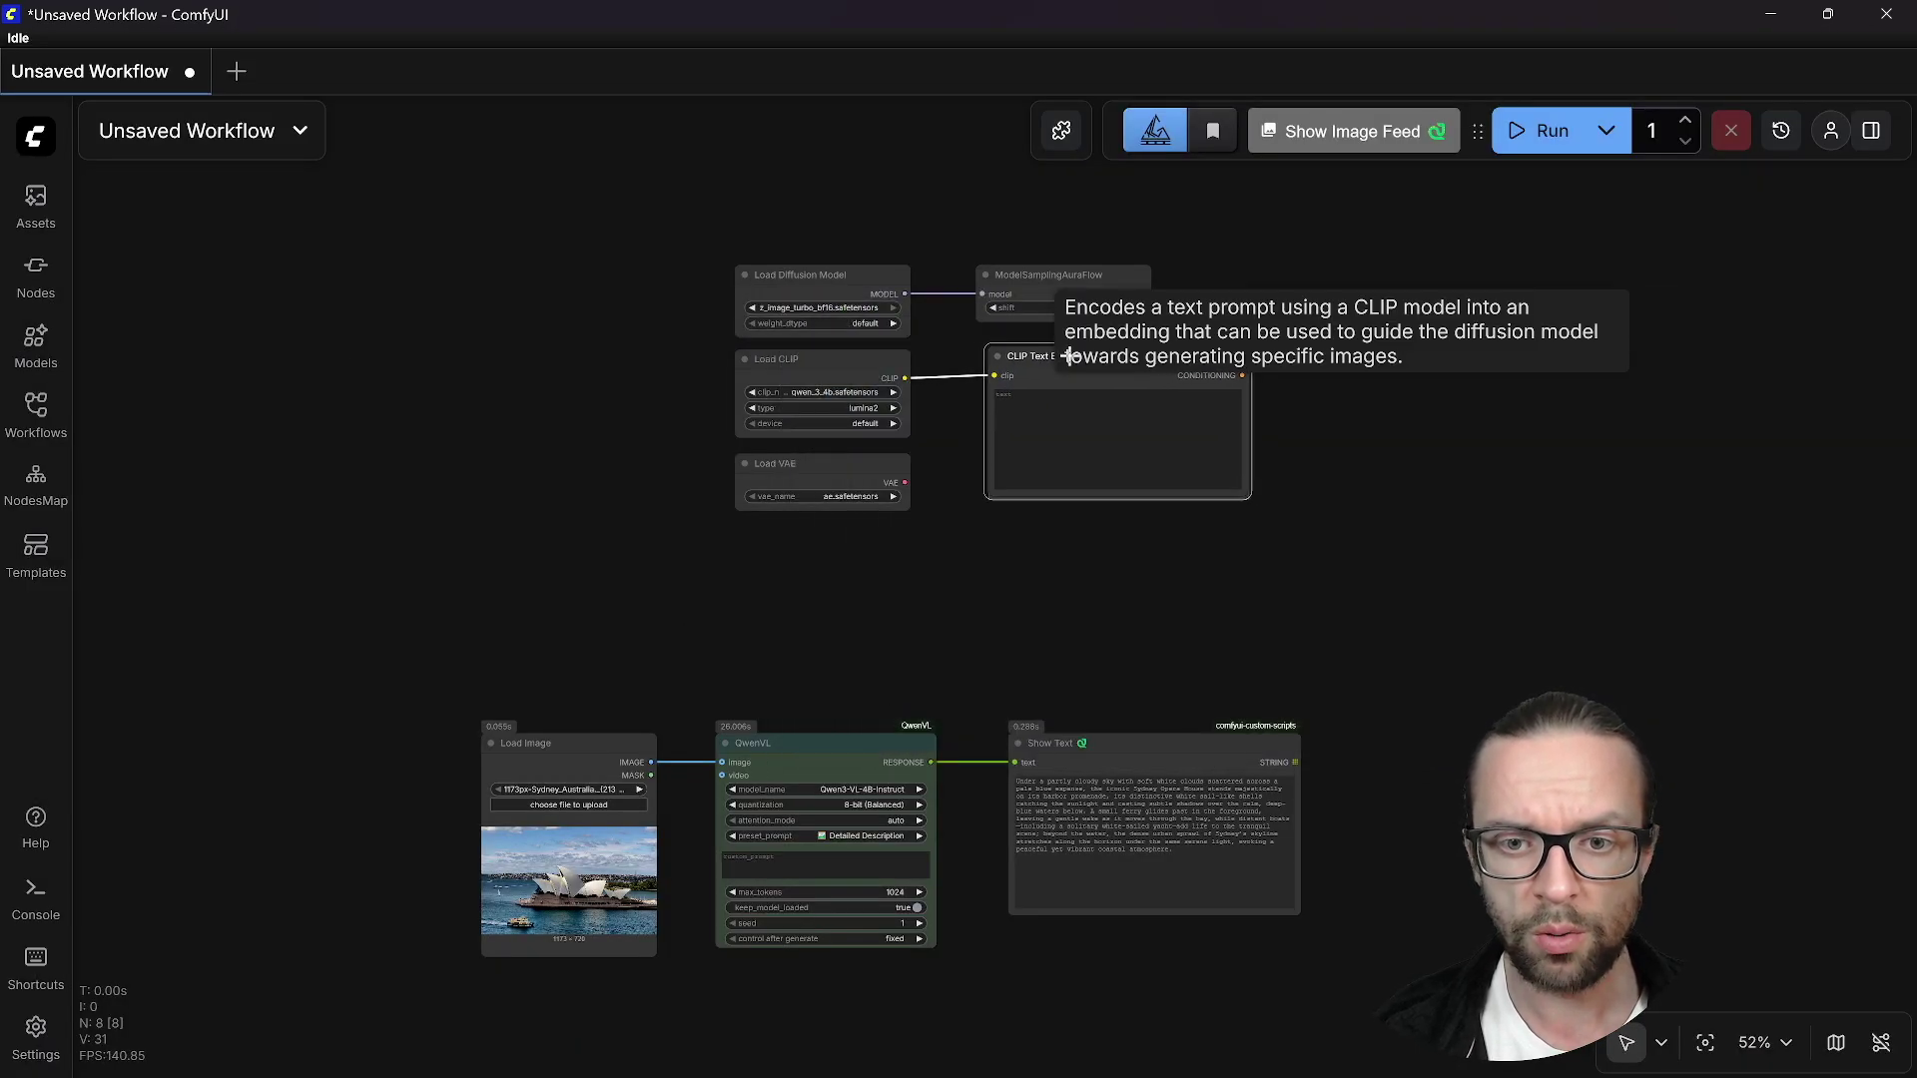
# - Wire QwenVL's RESPONSE caption into the CLIP Text Encode text input
pyautogui.click(1080, 366)
pyautogui.click(1133, 913)
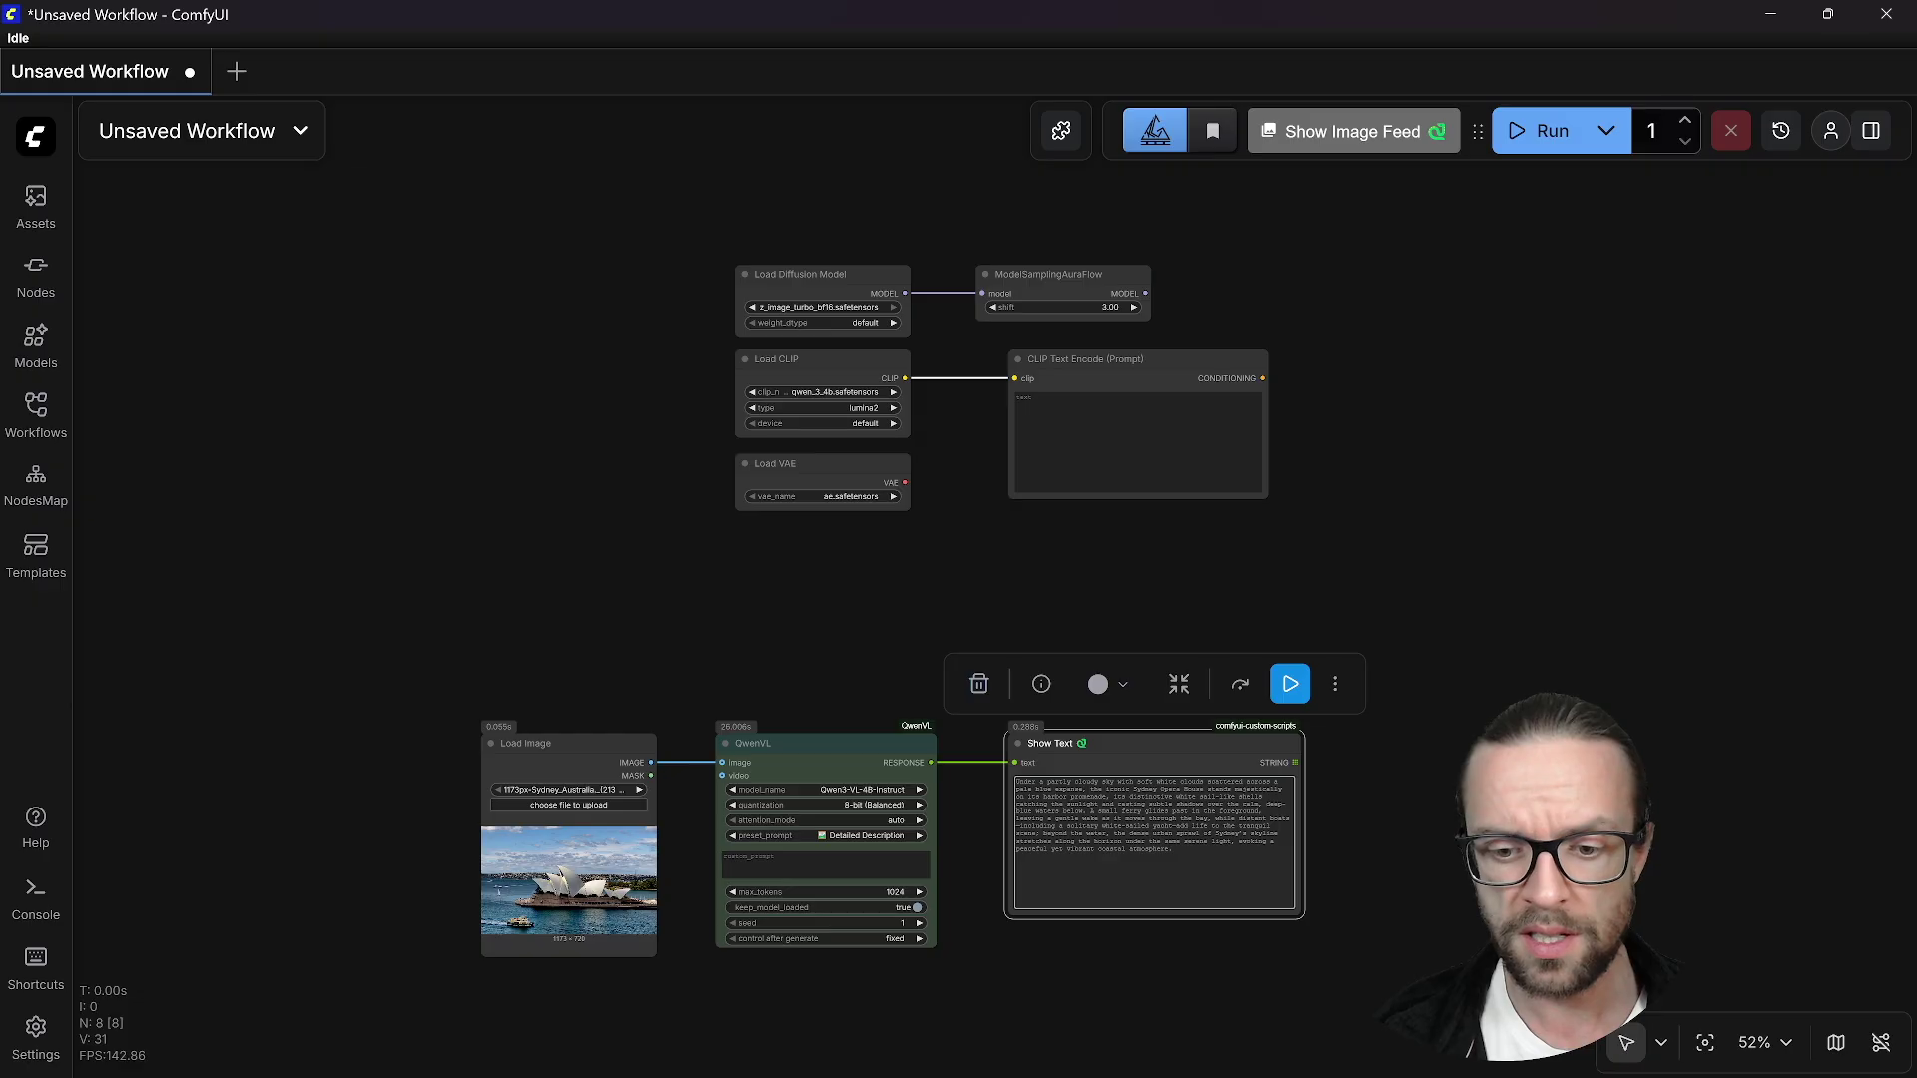
pyautogui.click(1176, 569)
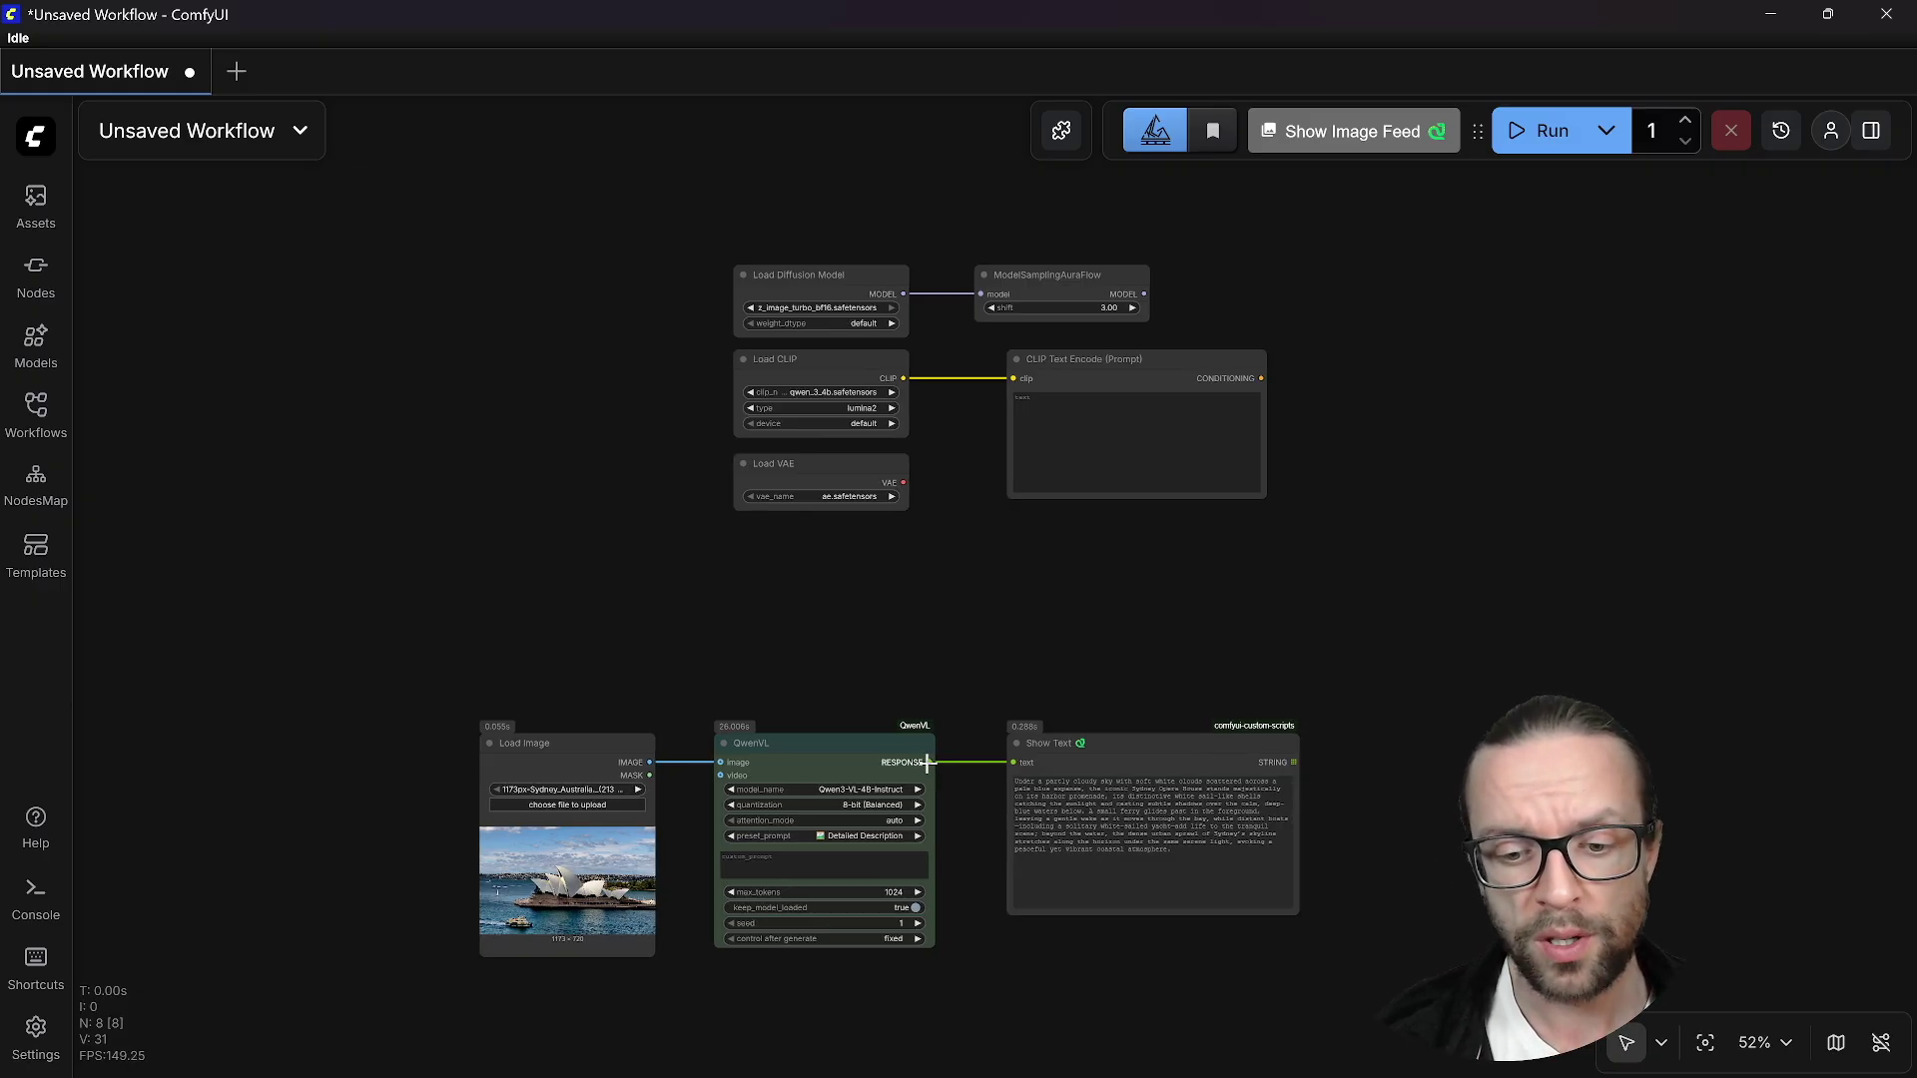
pyautogui.moveTo(930, 762); pyautogui.dragTo(934, 740)
pyautogui.moveTo(951, 667); pyautogui.dragTo(1013, 397)
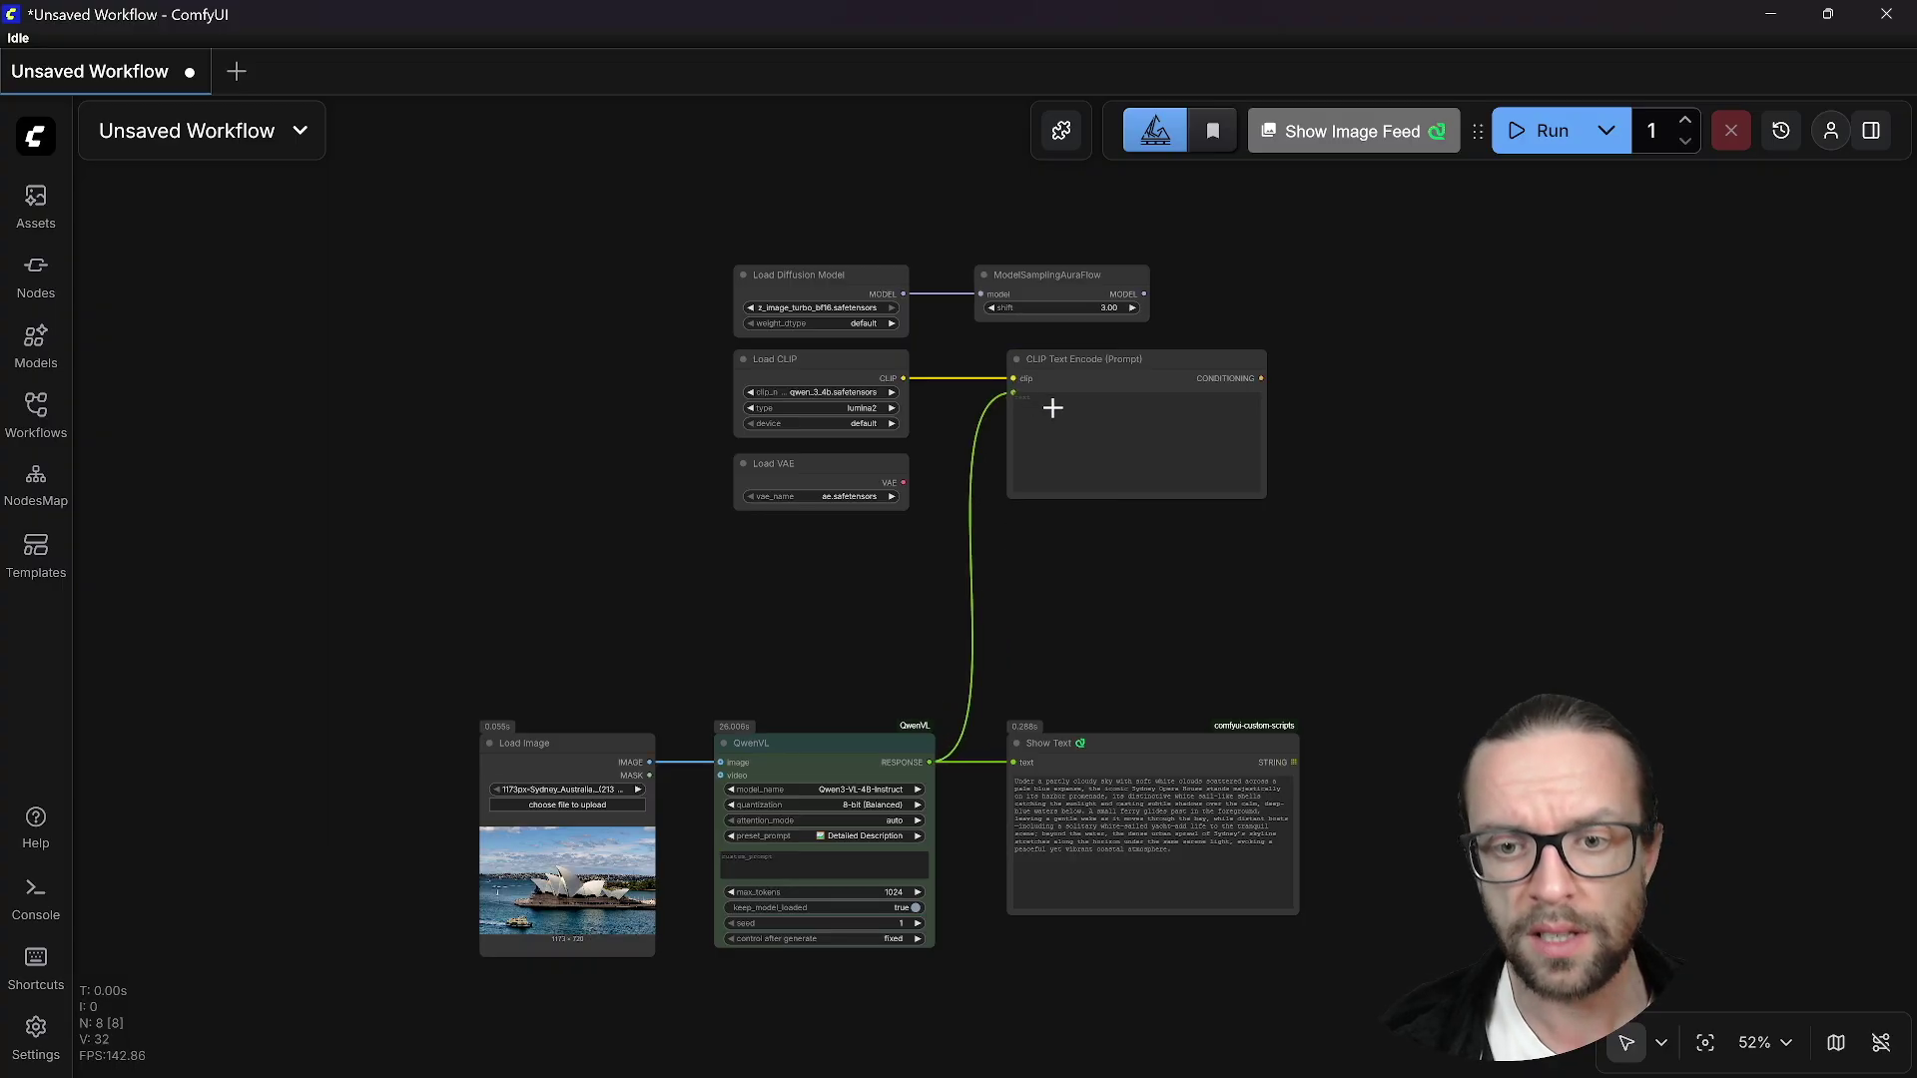
pyautogui.click(1052, 410)
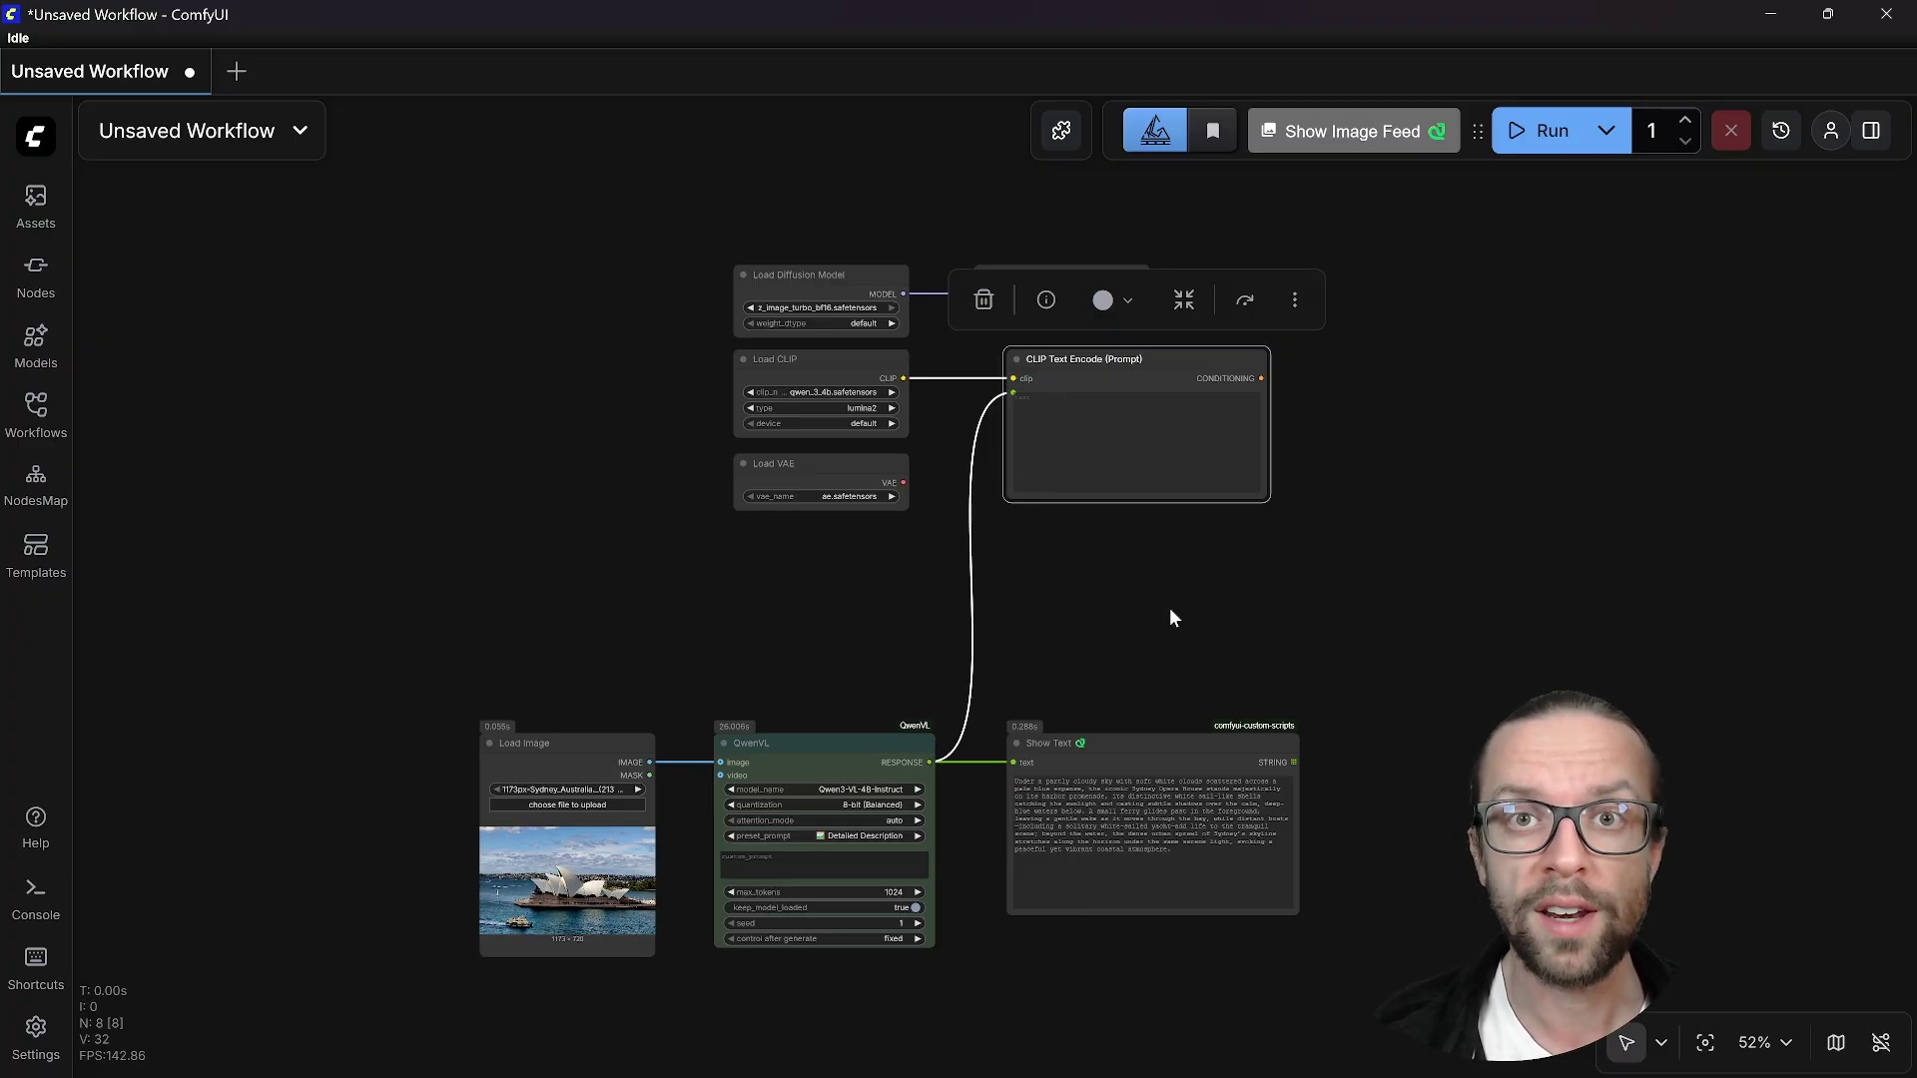
pyautogui.hscroll(5, 1170, 618)
# - Add a KSampler taking ModelSamplingAuraFlow's model and the prompt conditioning as positive
pyautogui.doubleClick(1194, 365)
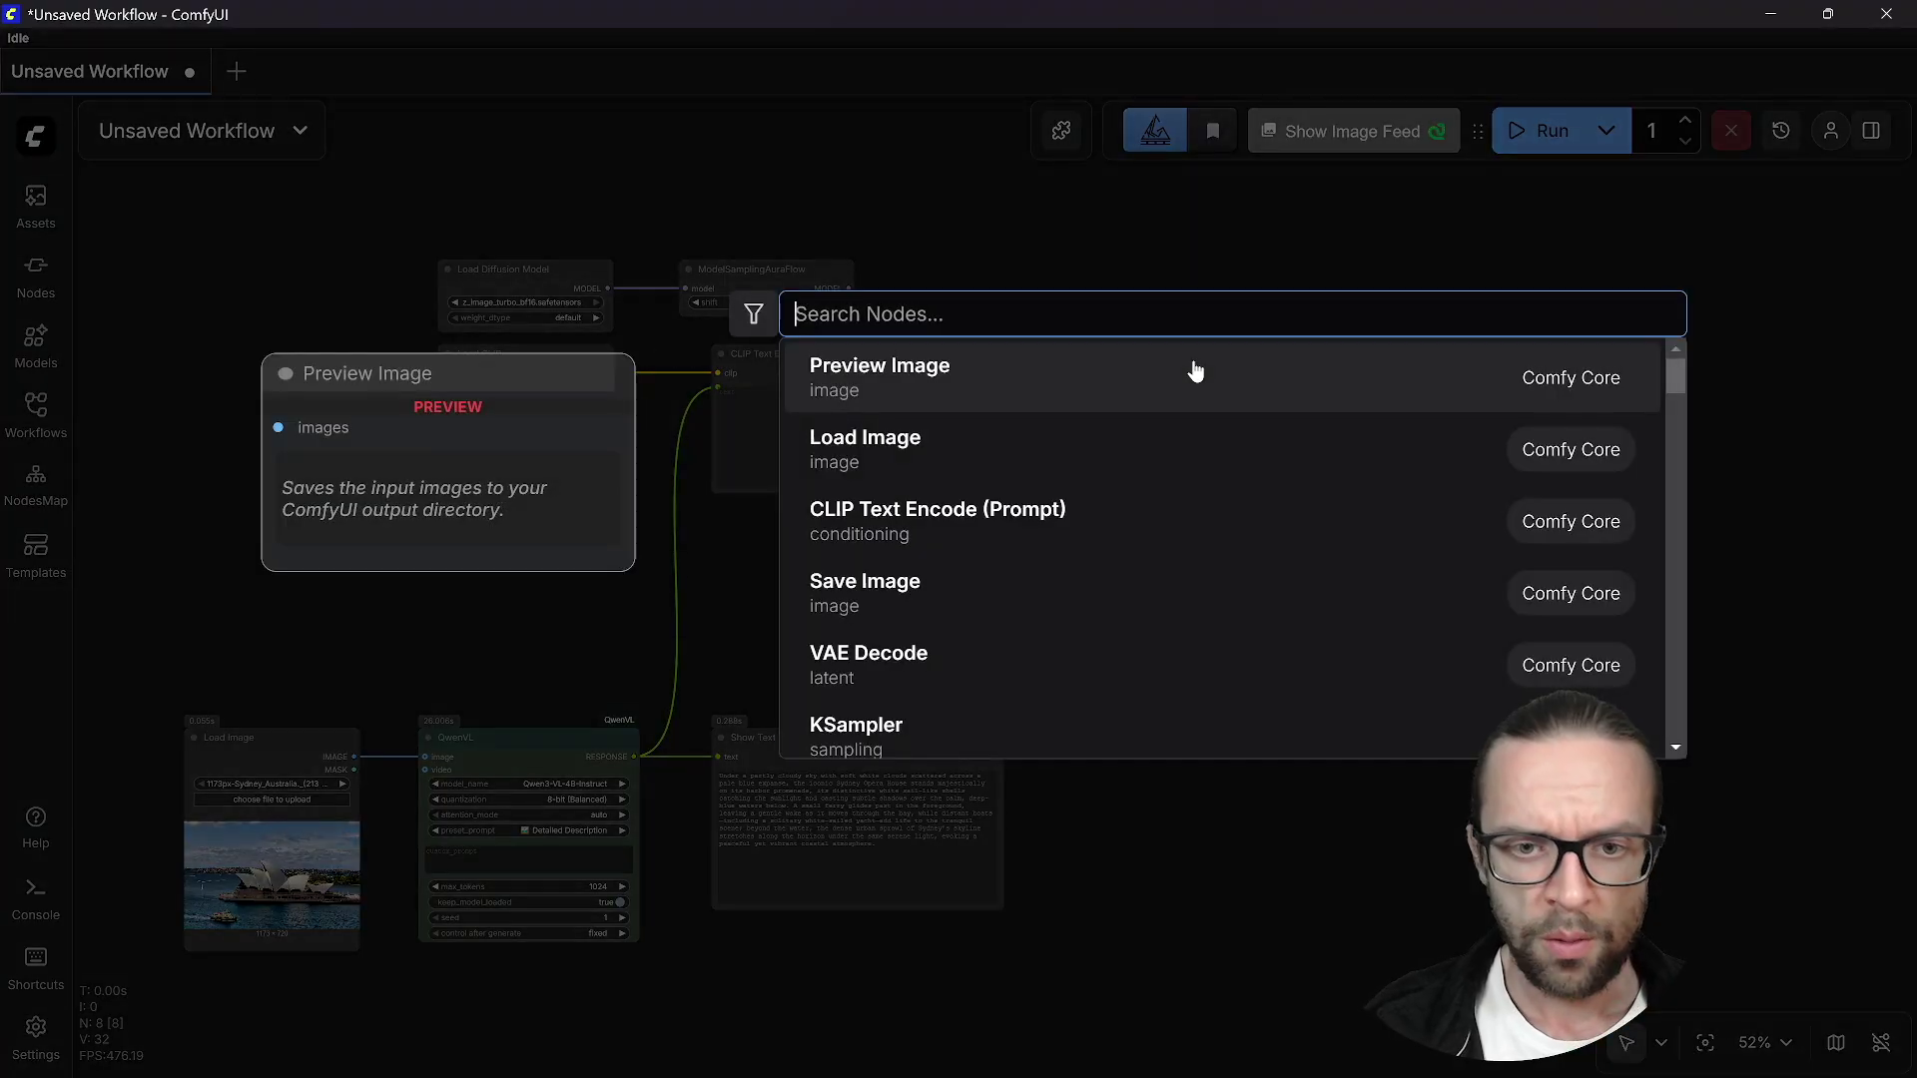
pyautogui.write('ksam')
pyautogui.press('Return')
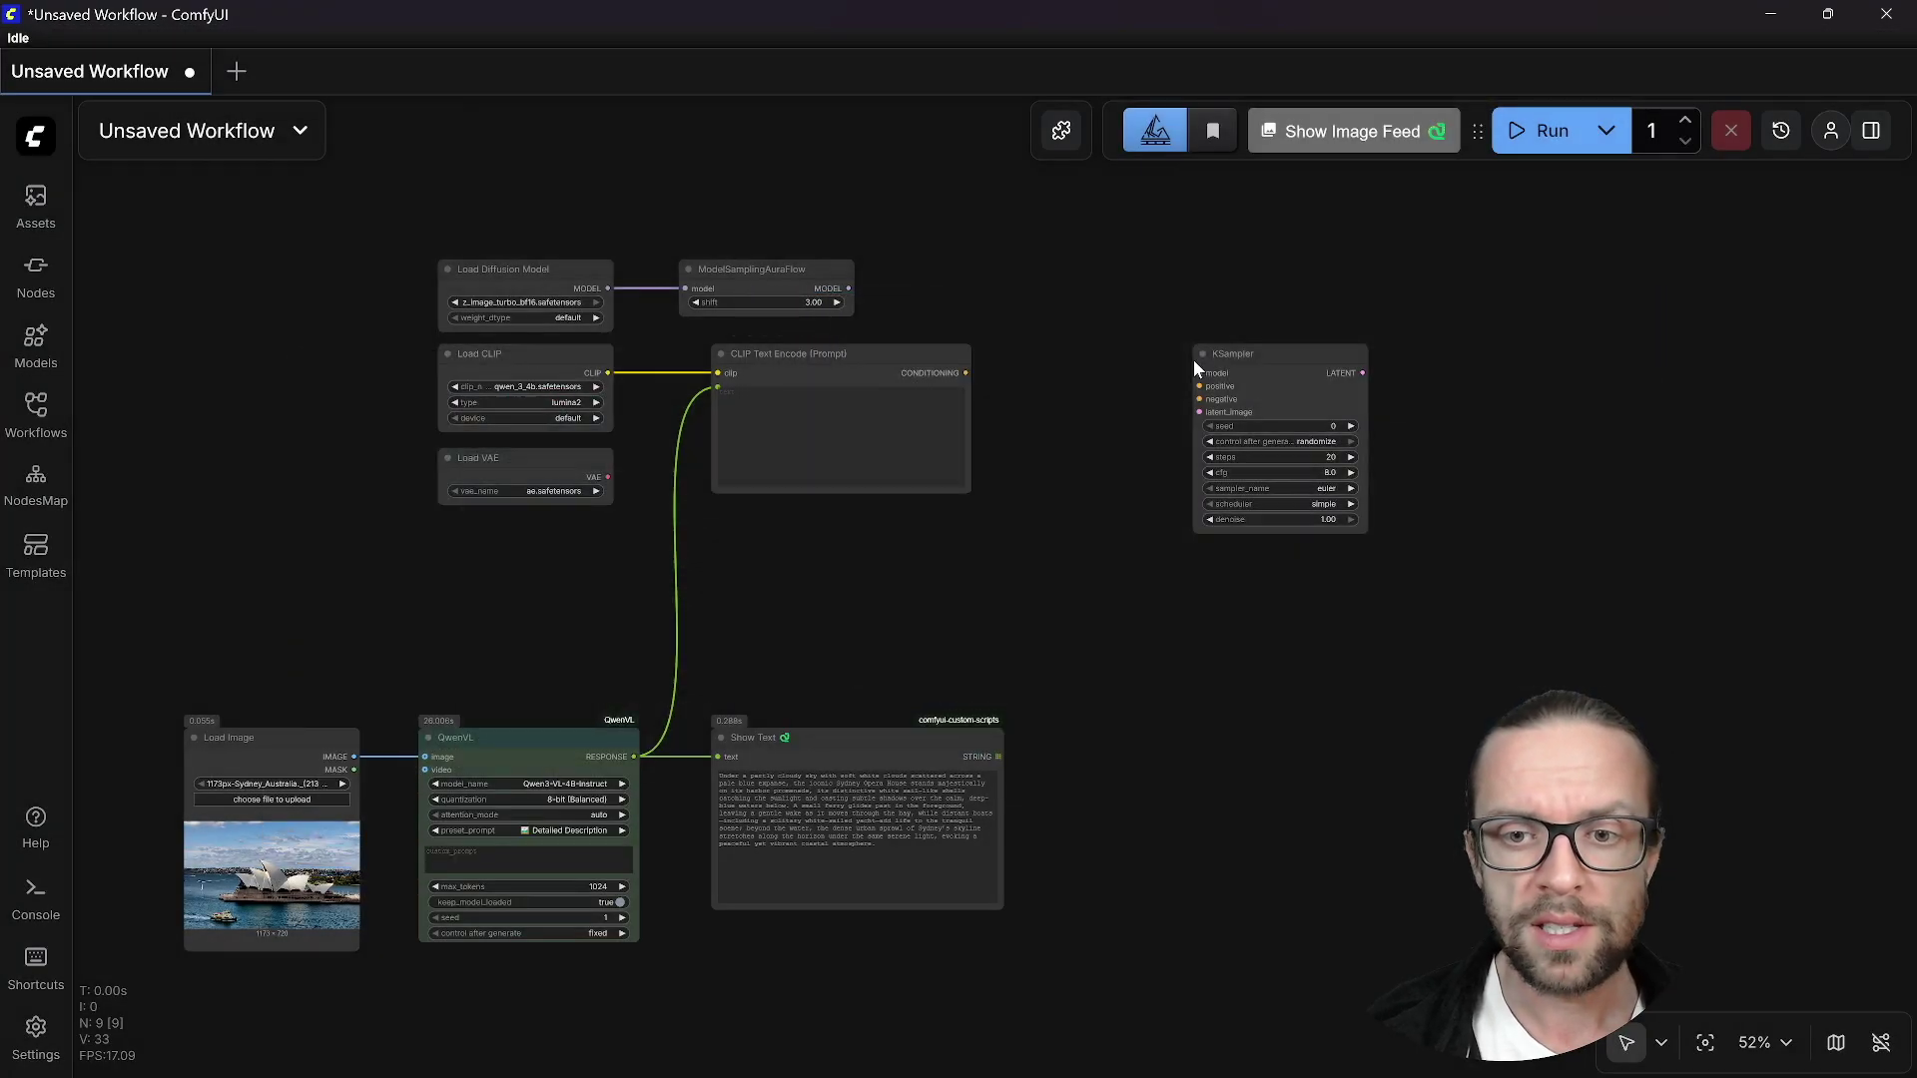
pyautogui.moveTo(1220, 360); pyautogui.dragTo(1209, 316)
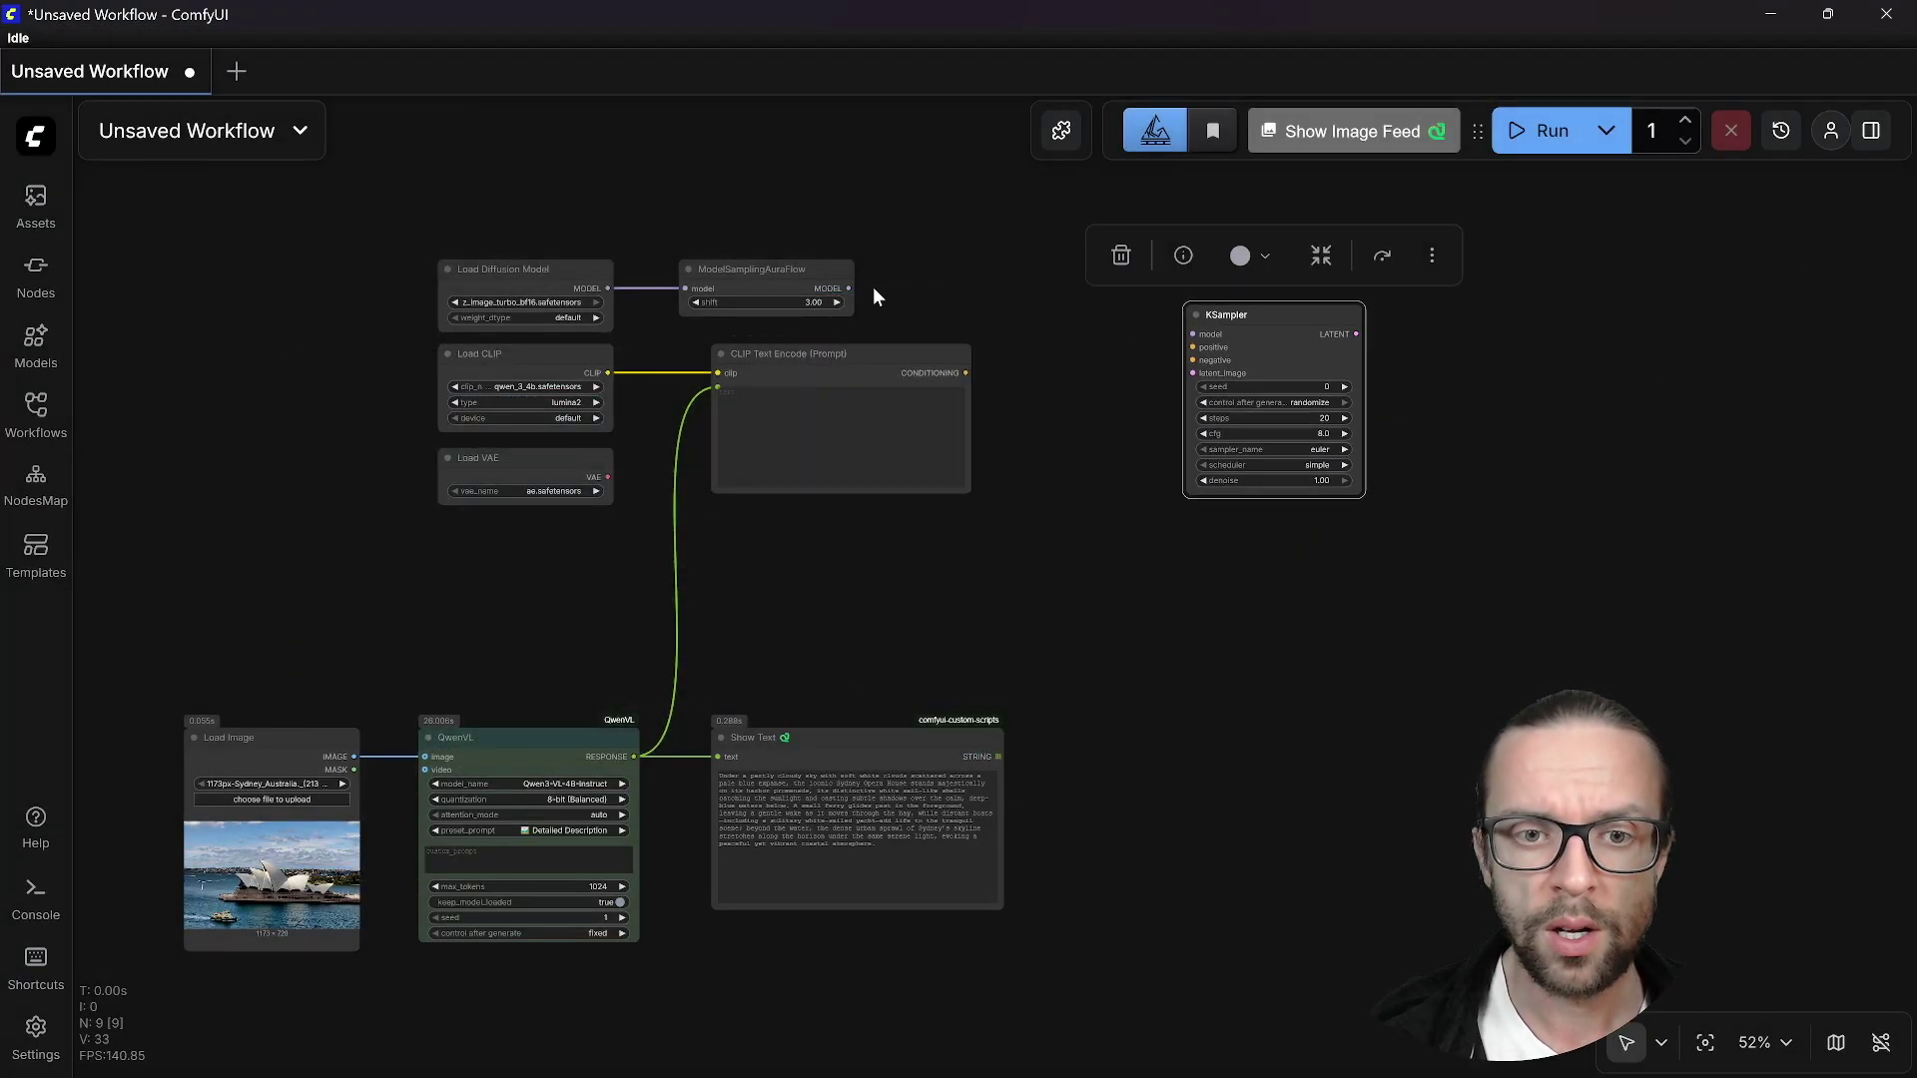
pyautogui.moveTo(847, 288); pyautogui.dragTo(1192, 333)
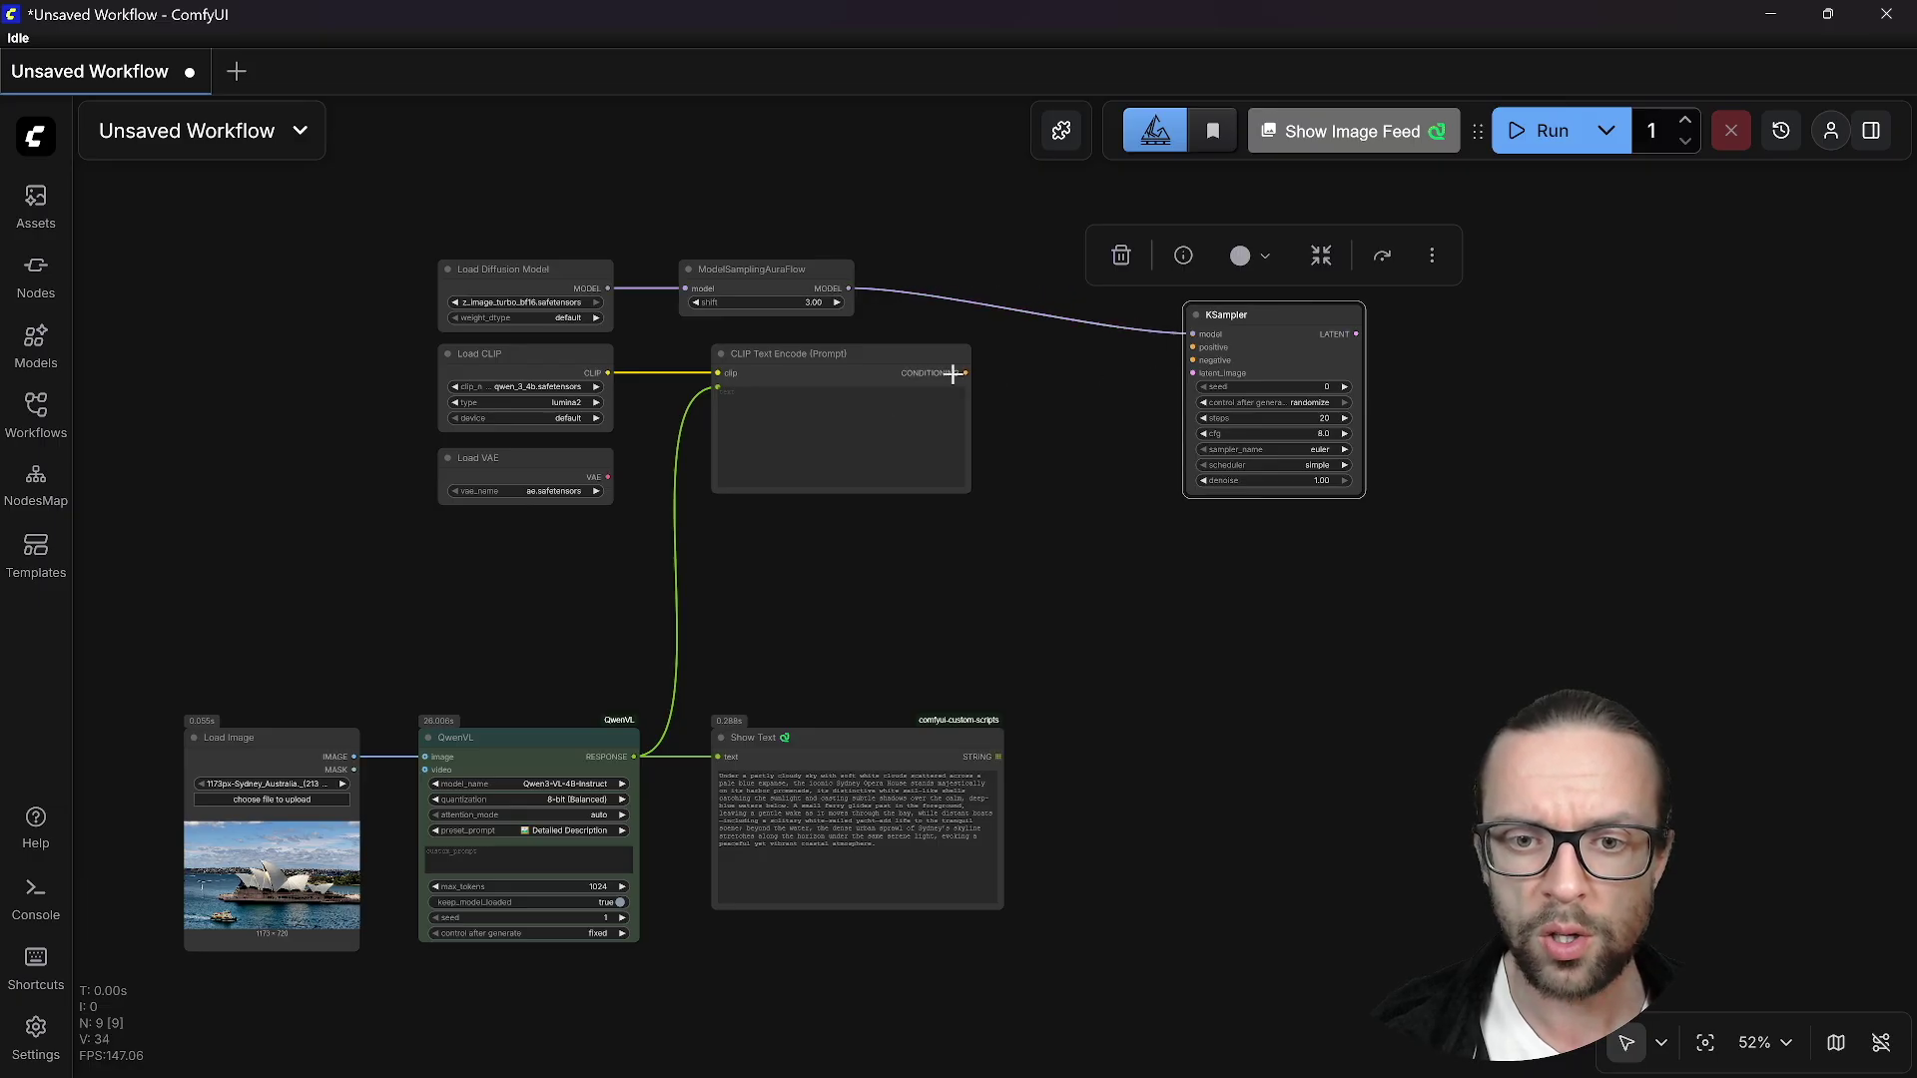
pyautogui.moveTo(954, 374); pyautogui.dragTo(1175, 367)
# - Route the prompt conditioning through a ConditioningZeroOut node into KSampler's negative input
pyautogui.moveTo(973, 372); pyautogui.dragTo(1116, 385)
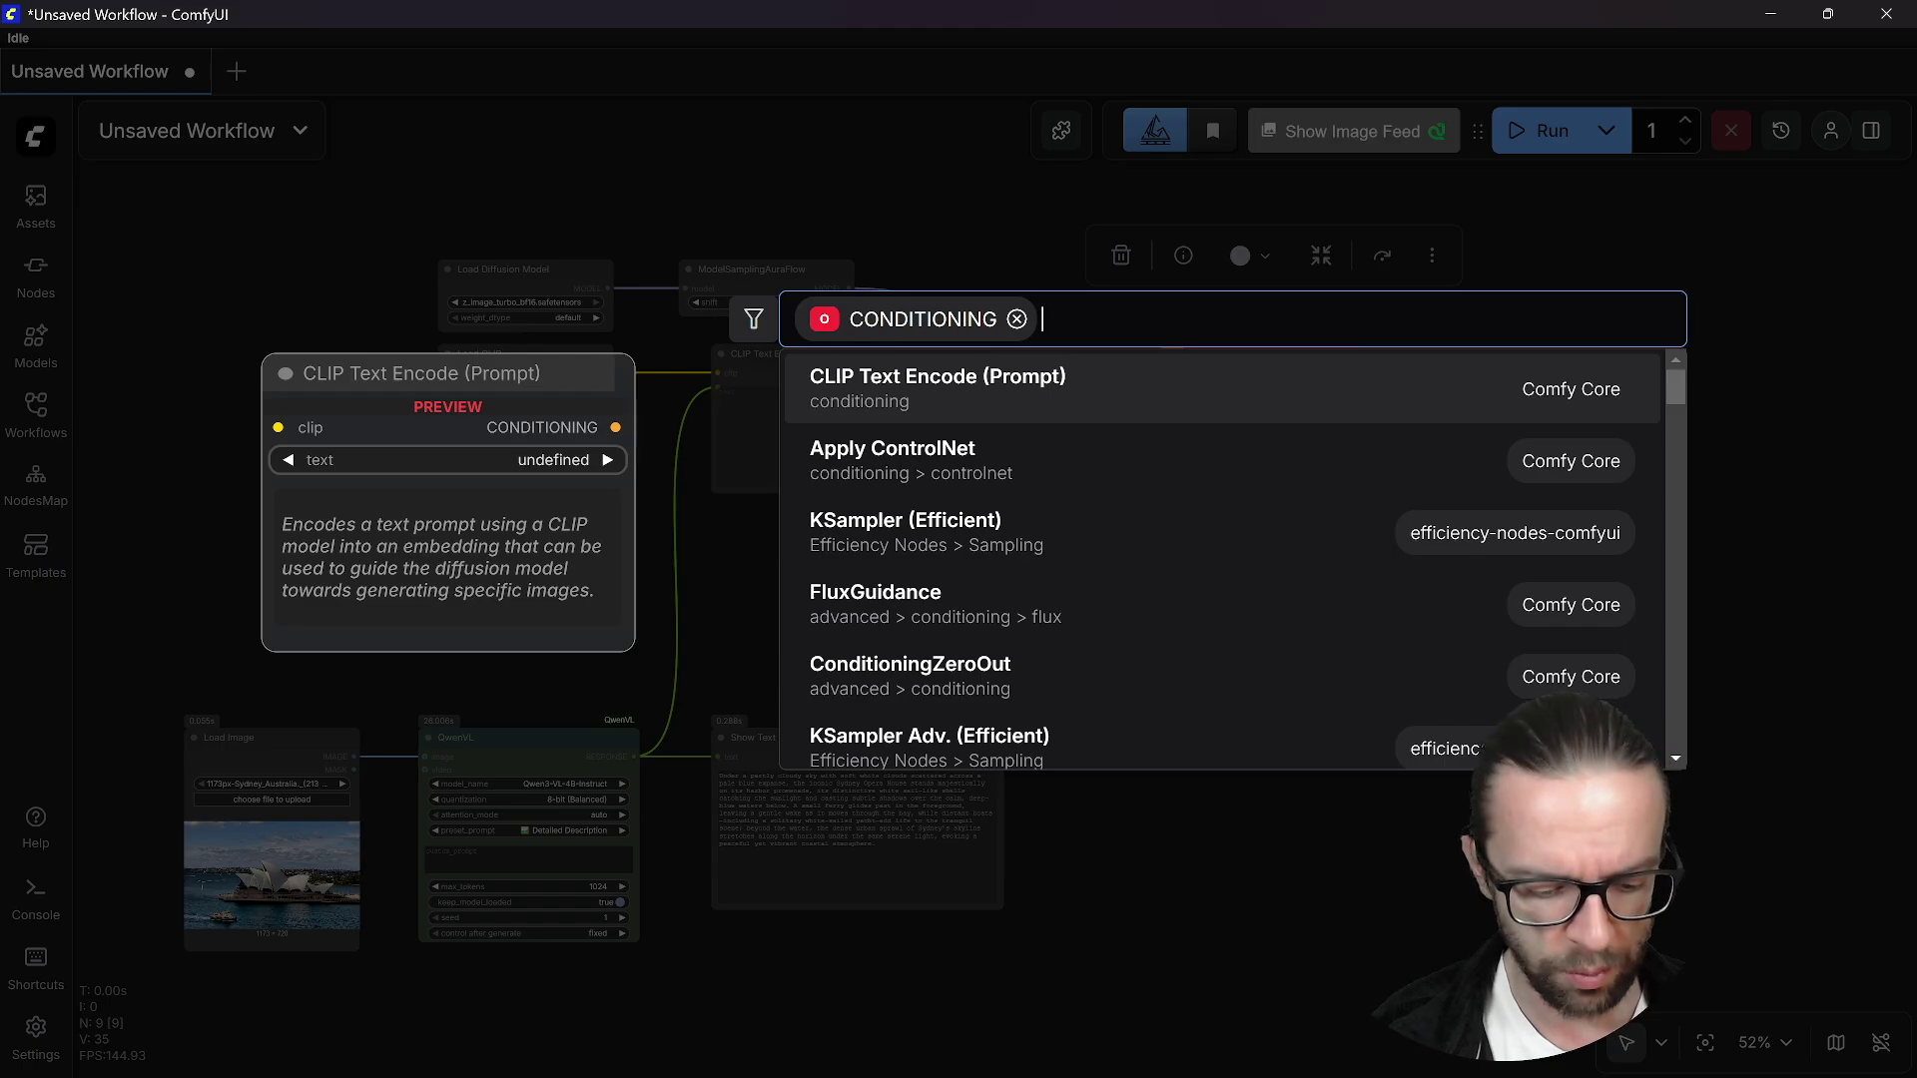
pyautogui.write('zero')
pyautogui.click(1043, 420)
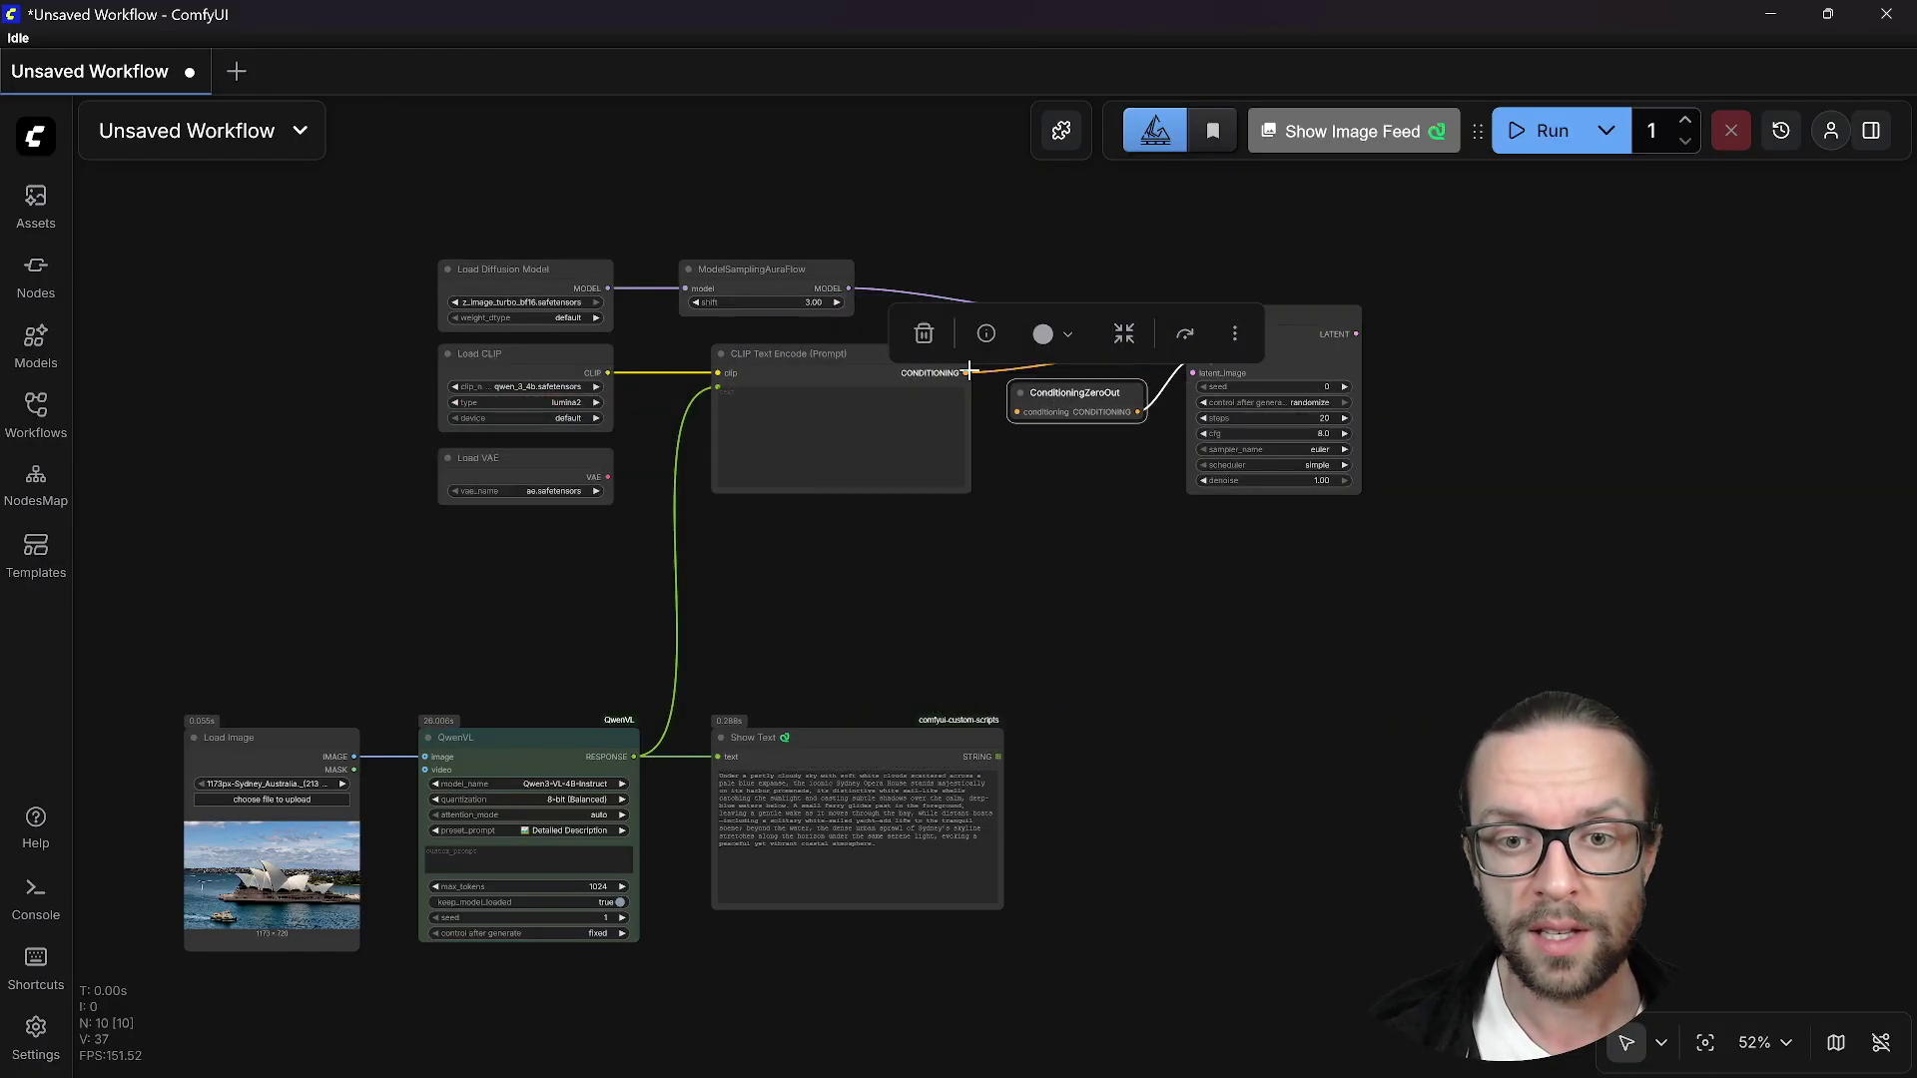
pyautogui.moveTo(967, 372); pyautogui.dragTo(1017, 412)
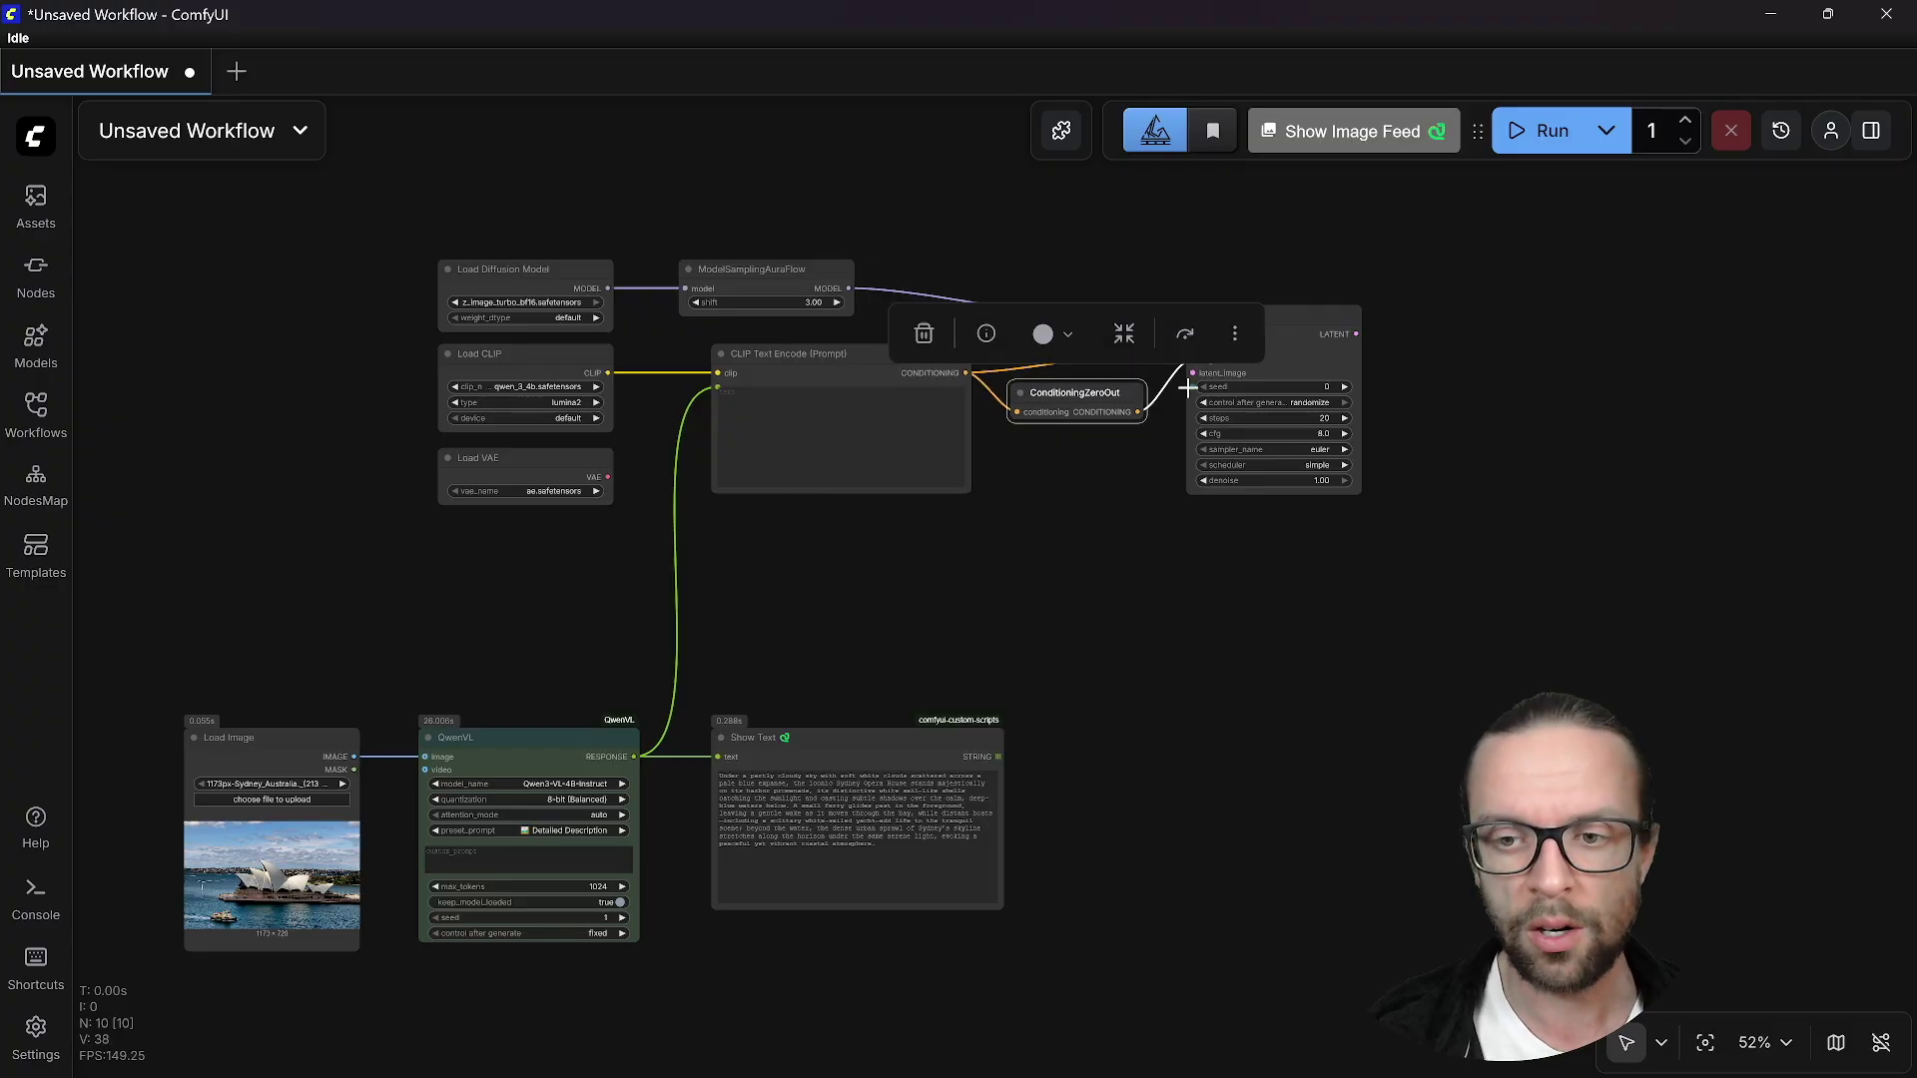
pyautogui.moveTo(1192, 374); pyautogui.dragTo(605, 579)
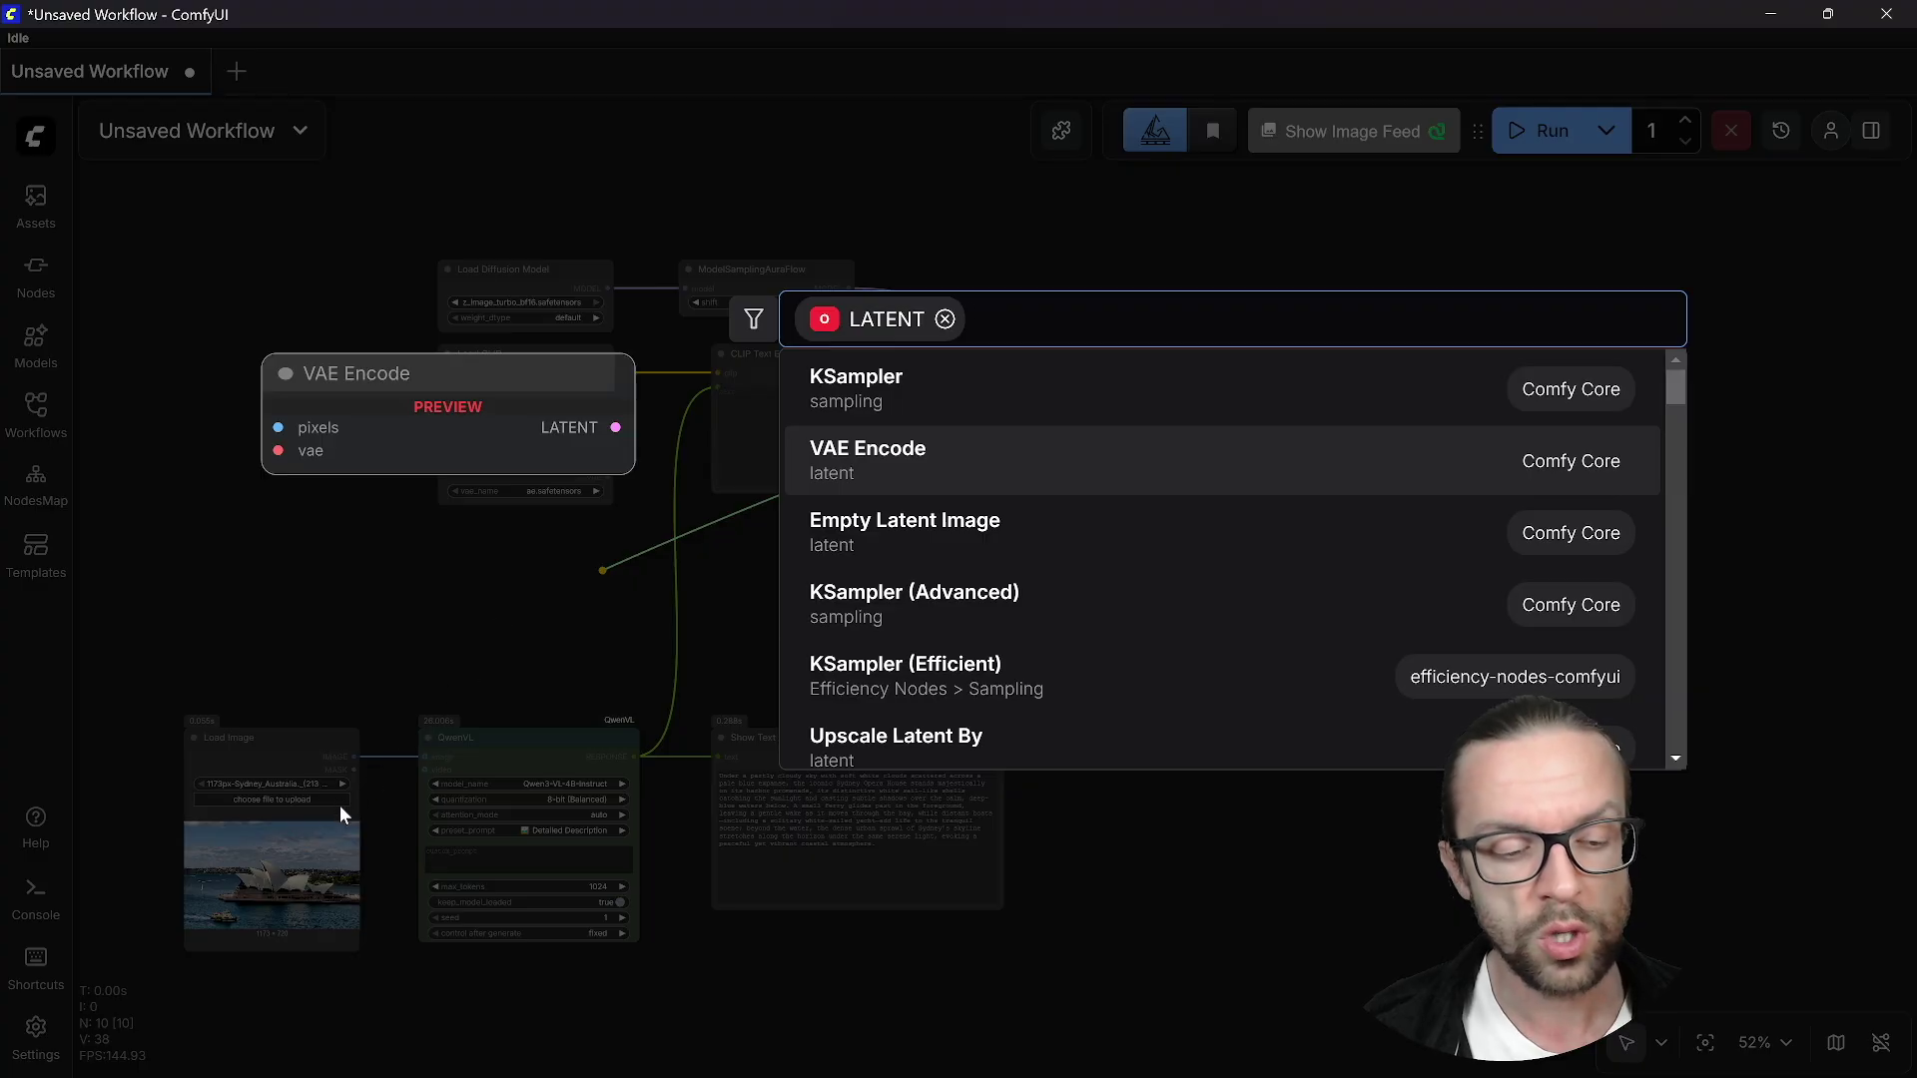
# - Feed KSampler's latent_image from an EmptySD3LatentImage node sized 1280 × 1024
pyautogui.press('Up')
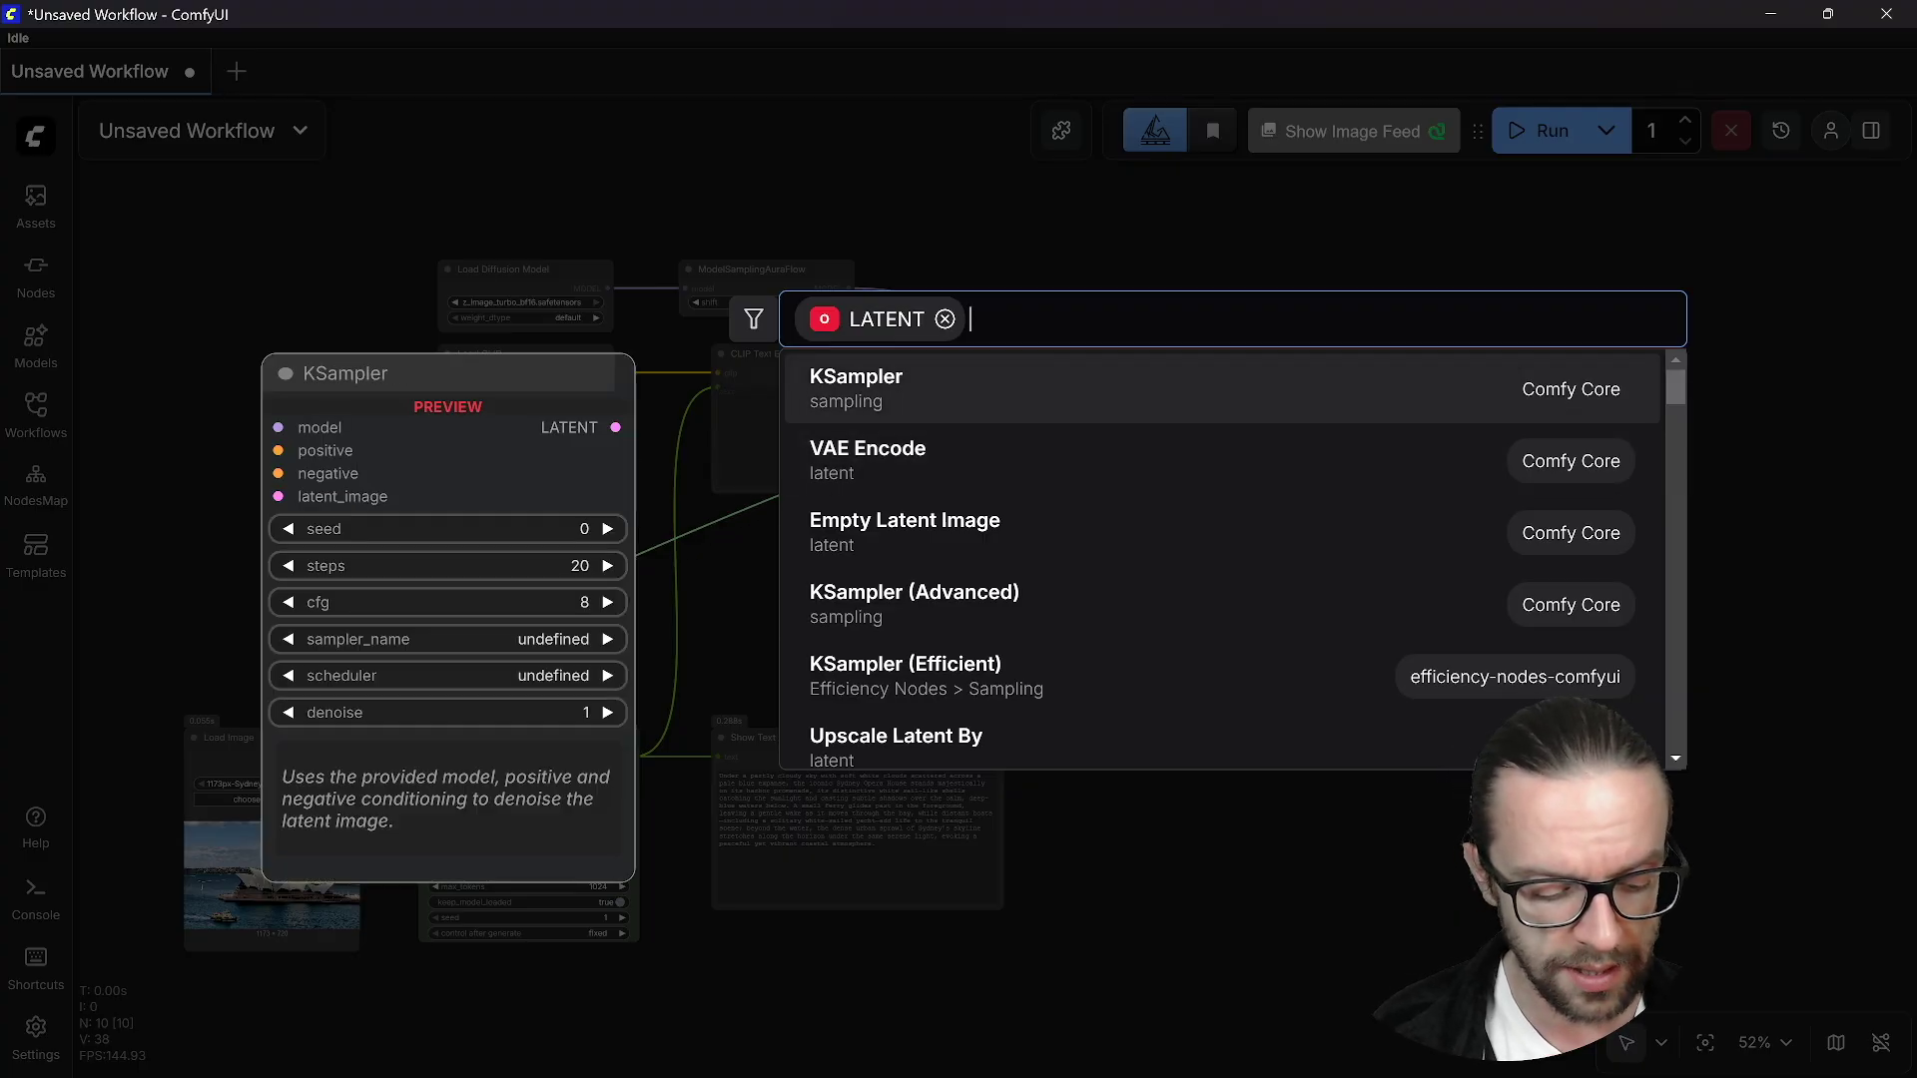
pyautogui.write('latent i')
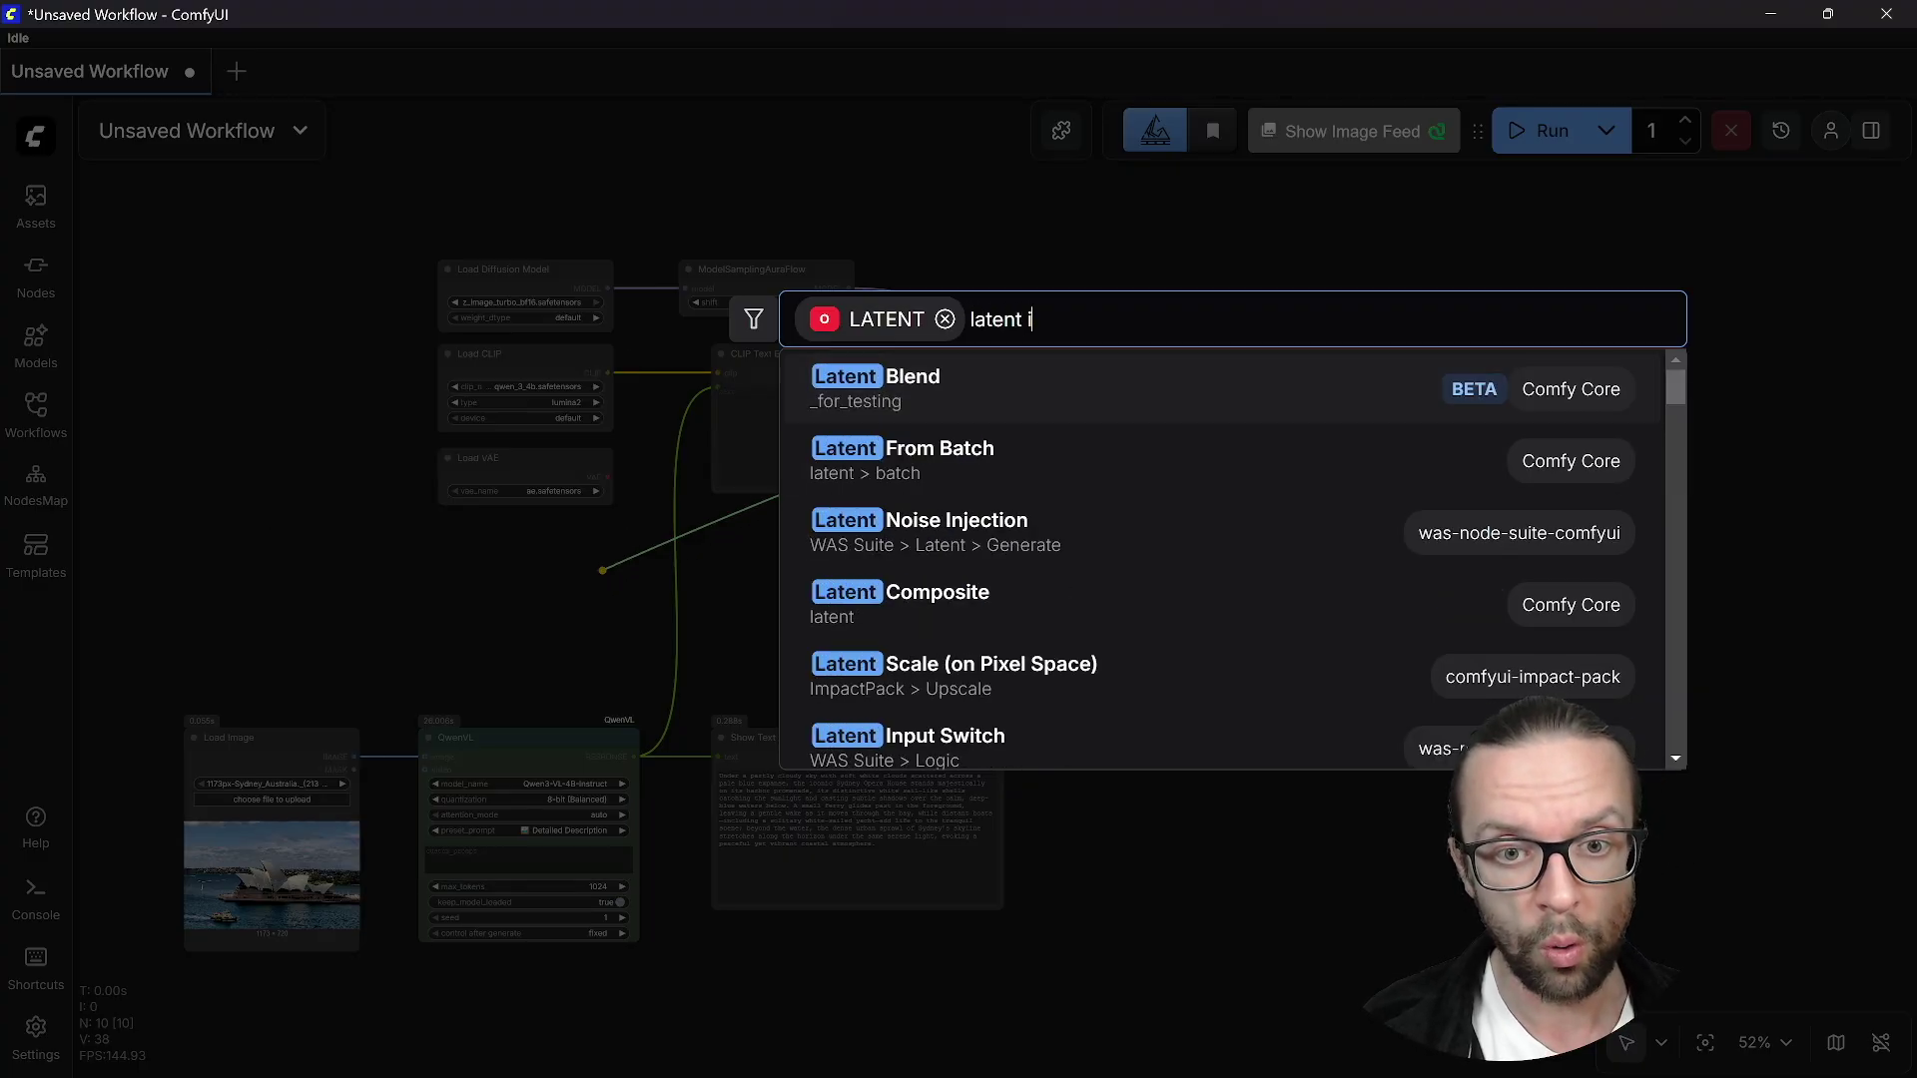
pyautogui.press('BackSpace')
pyautogui.write('empt')
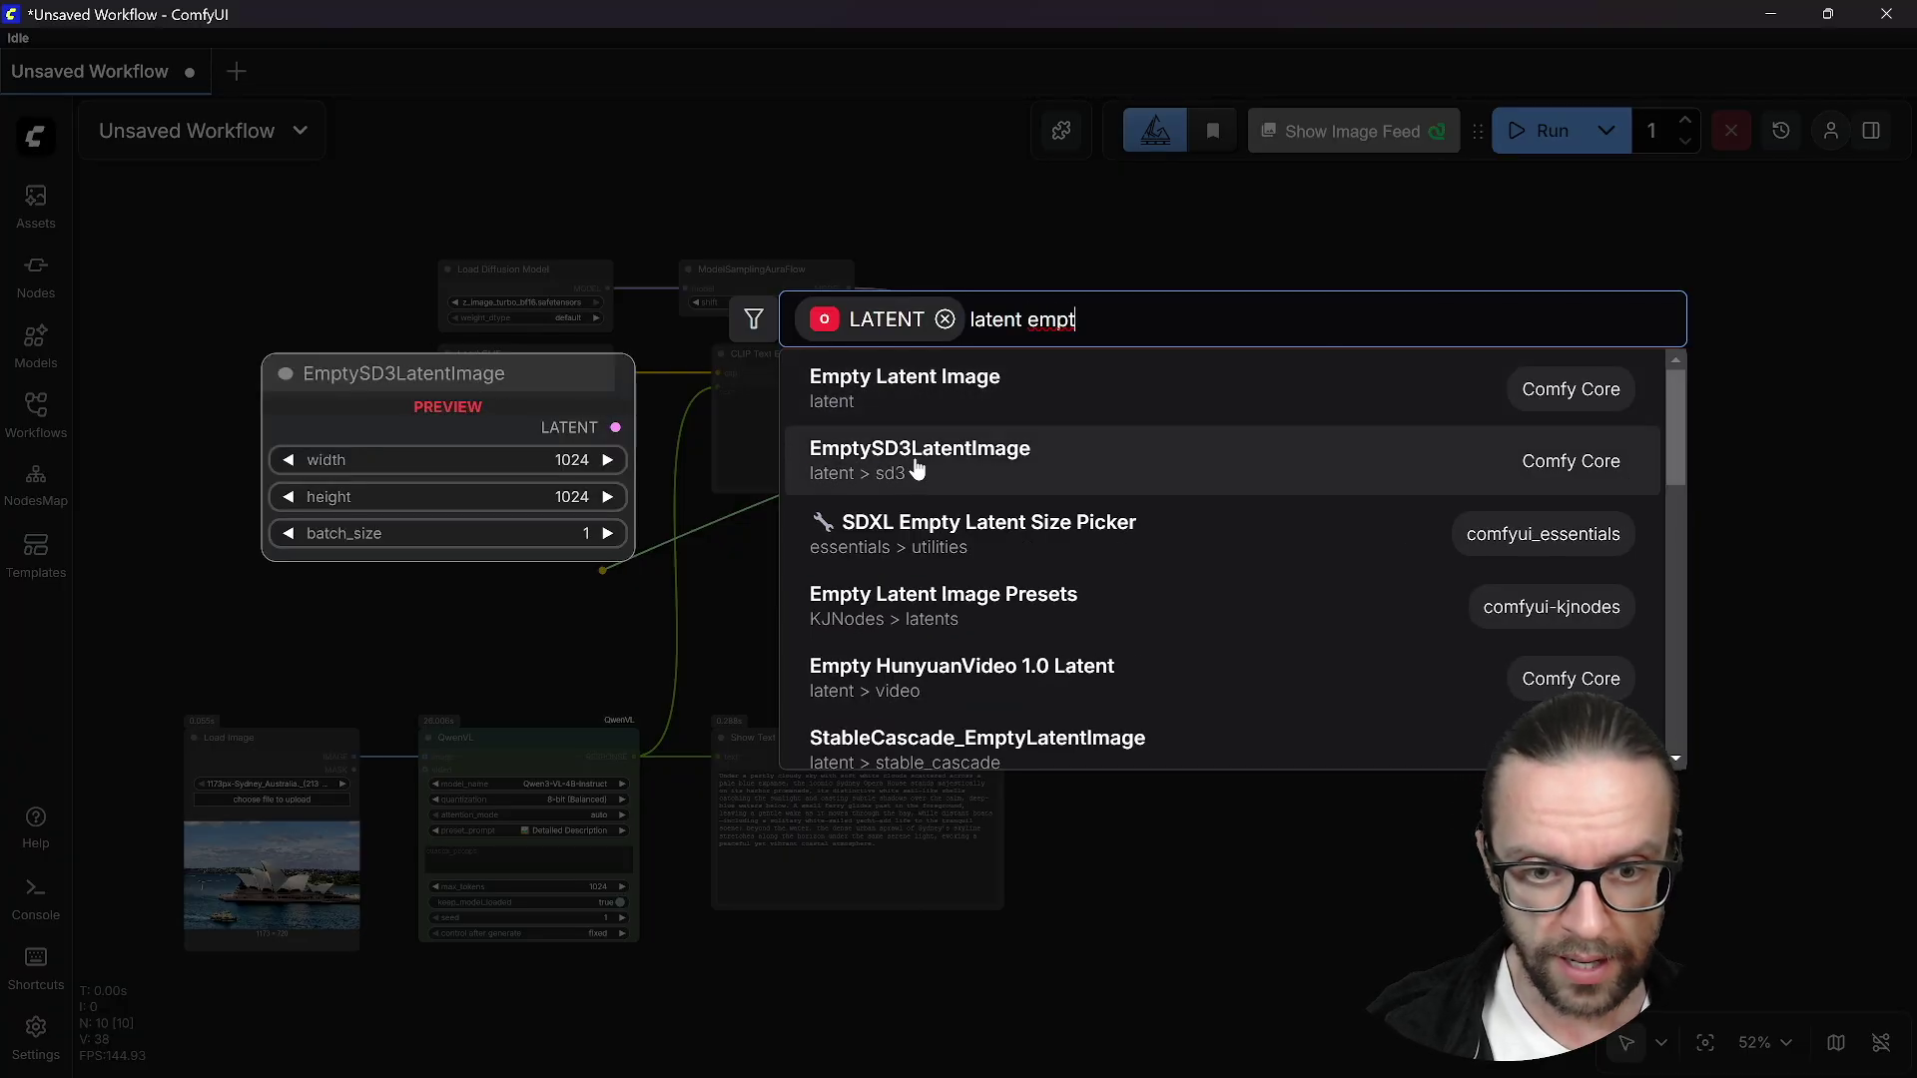
pyautogui.click(949, 464)
pyautogui.moveTo(591, 565); pyautogui.dragTo(530, 545)
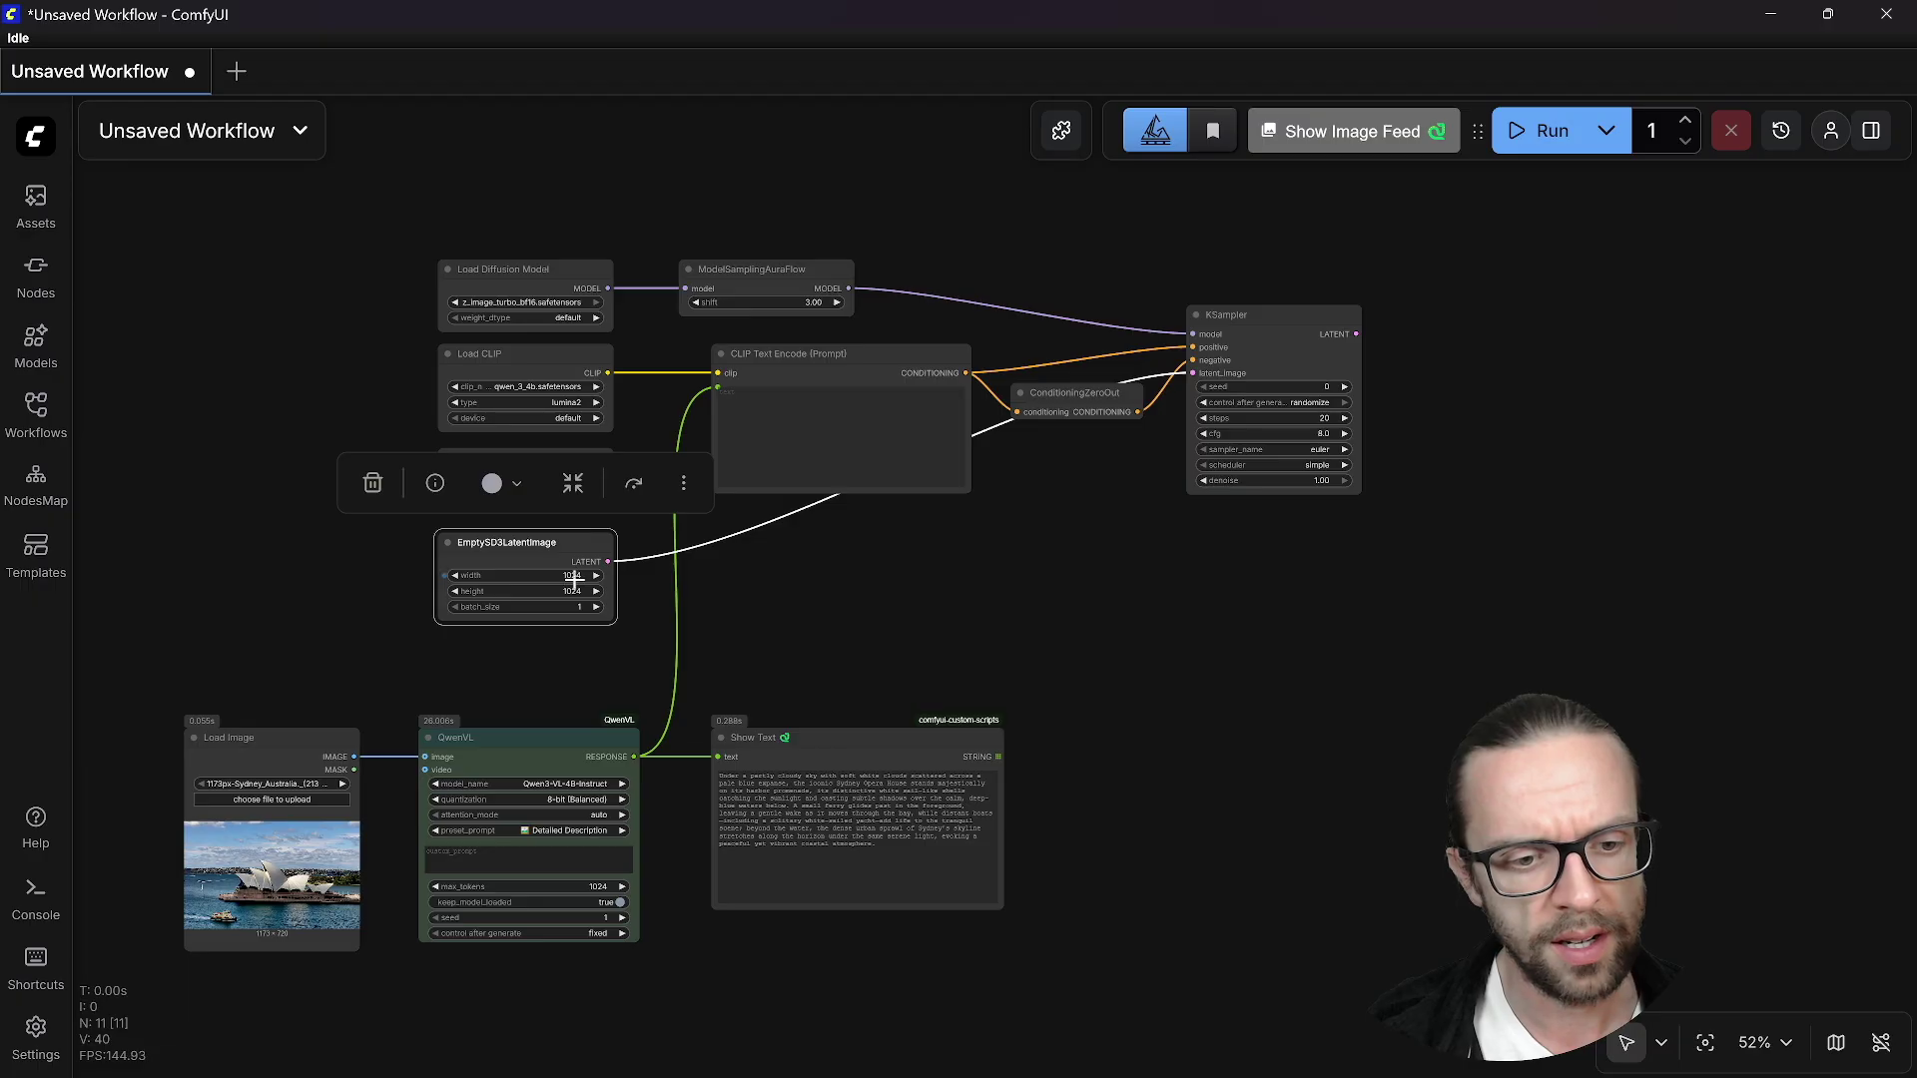
pyautogui.click(574, 576)
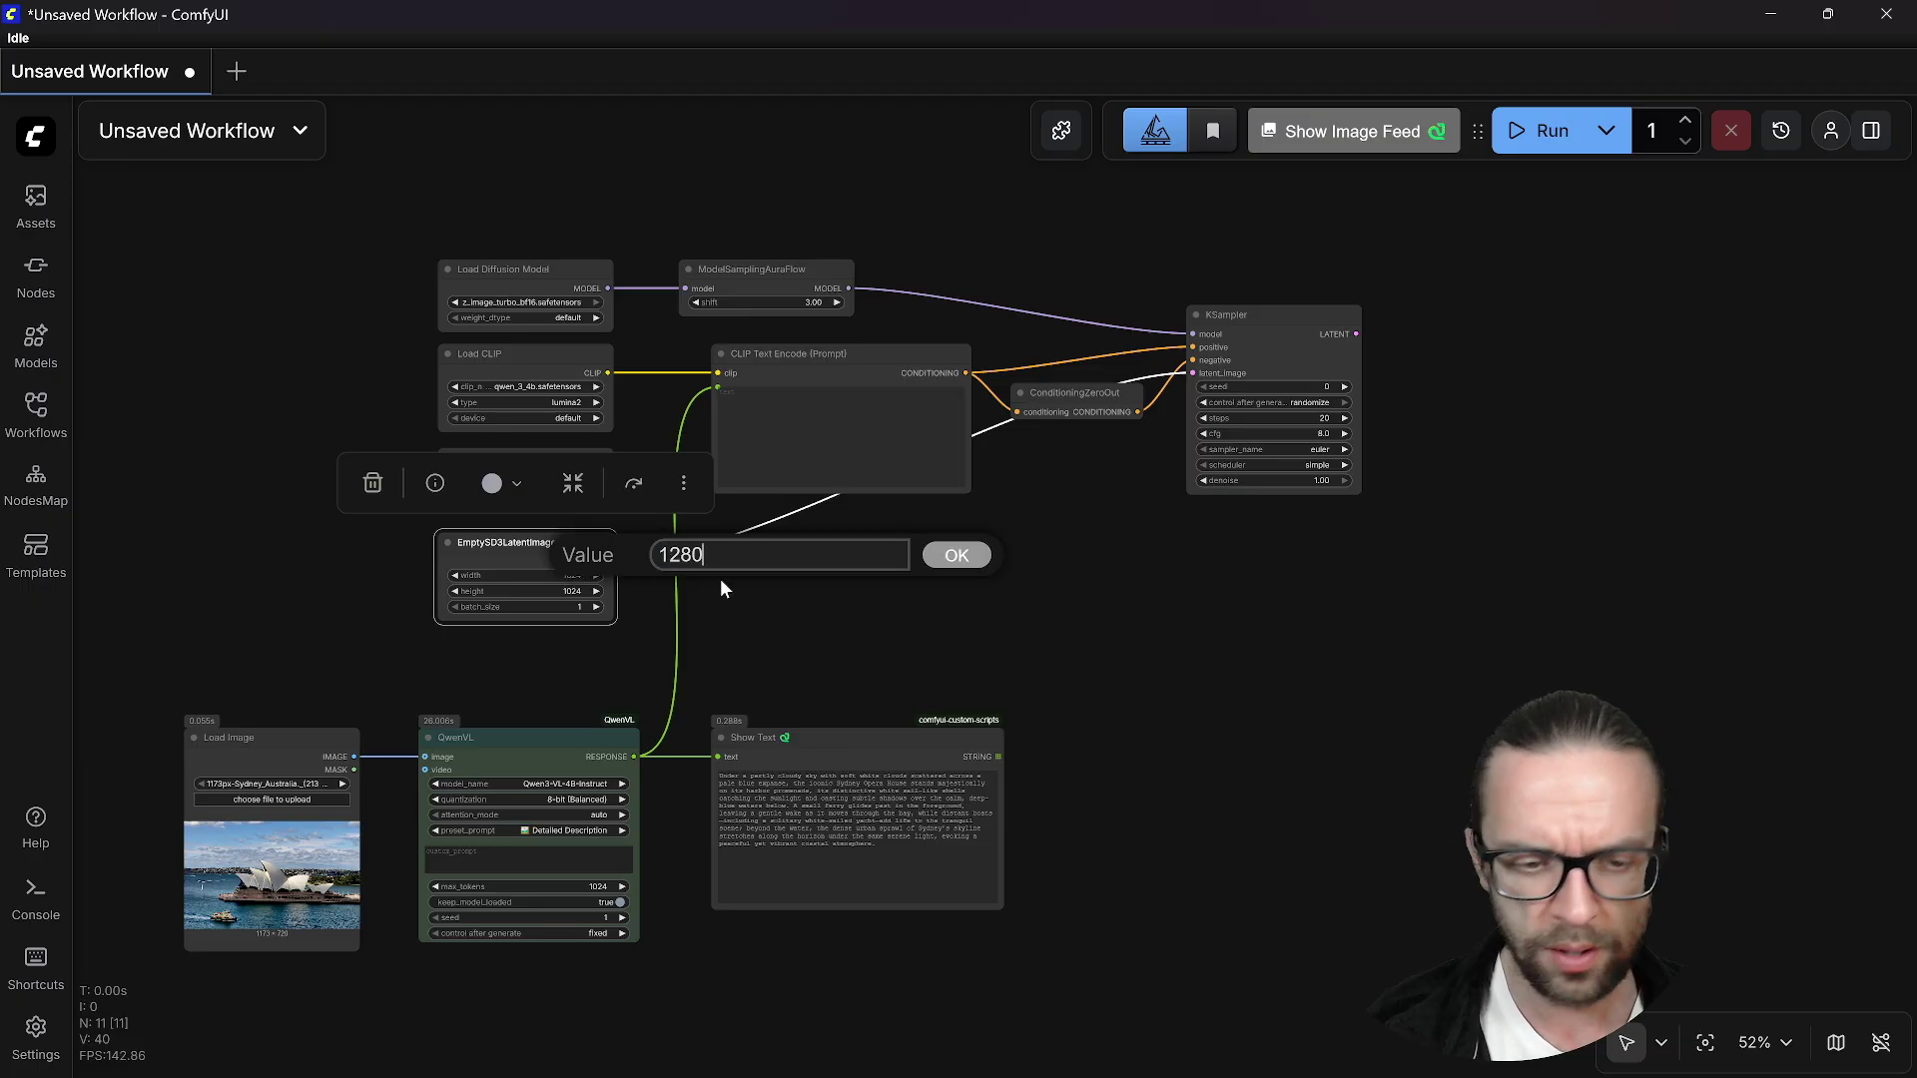
pyautogui.click(964, 555)
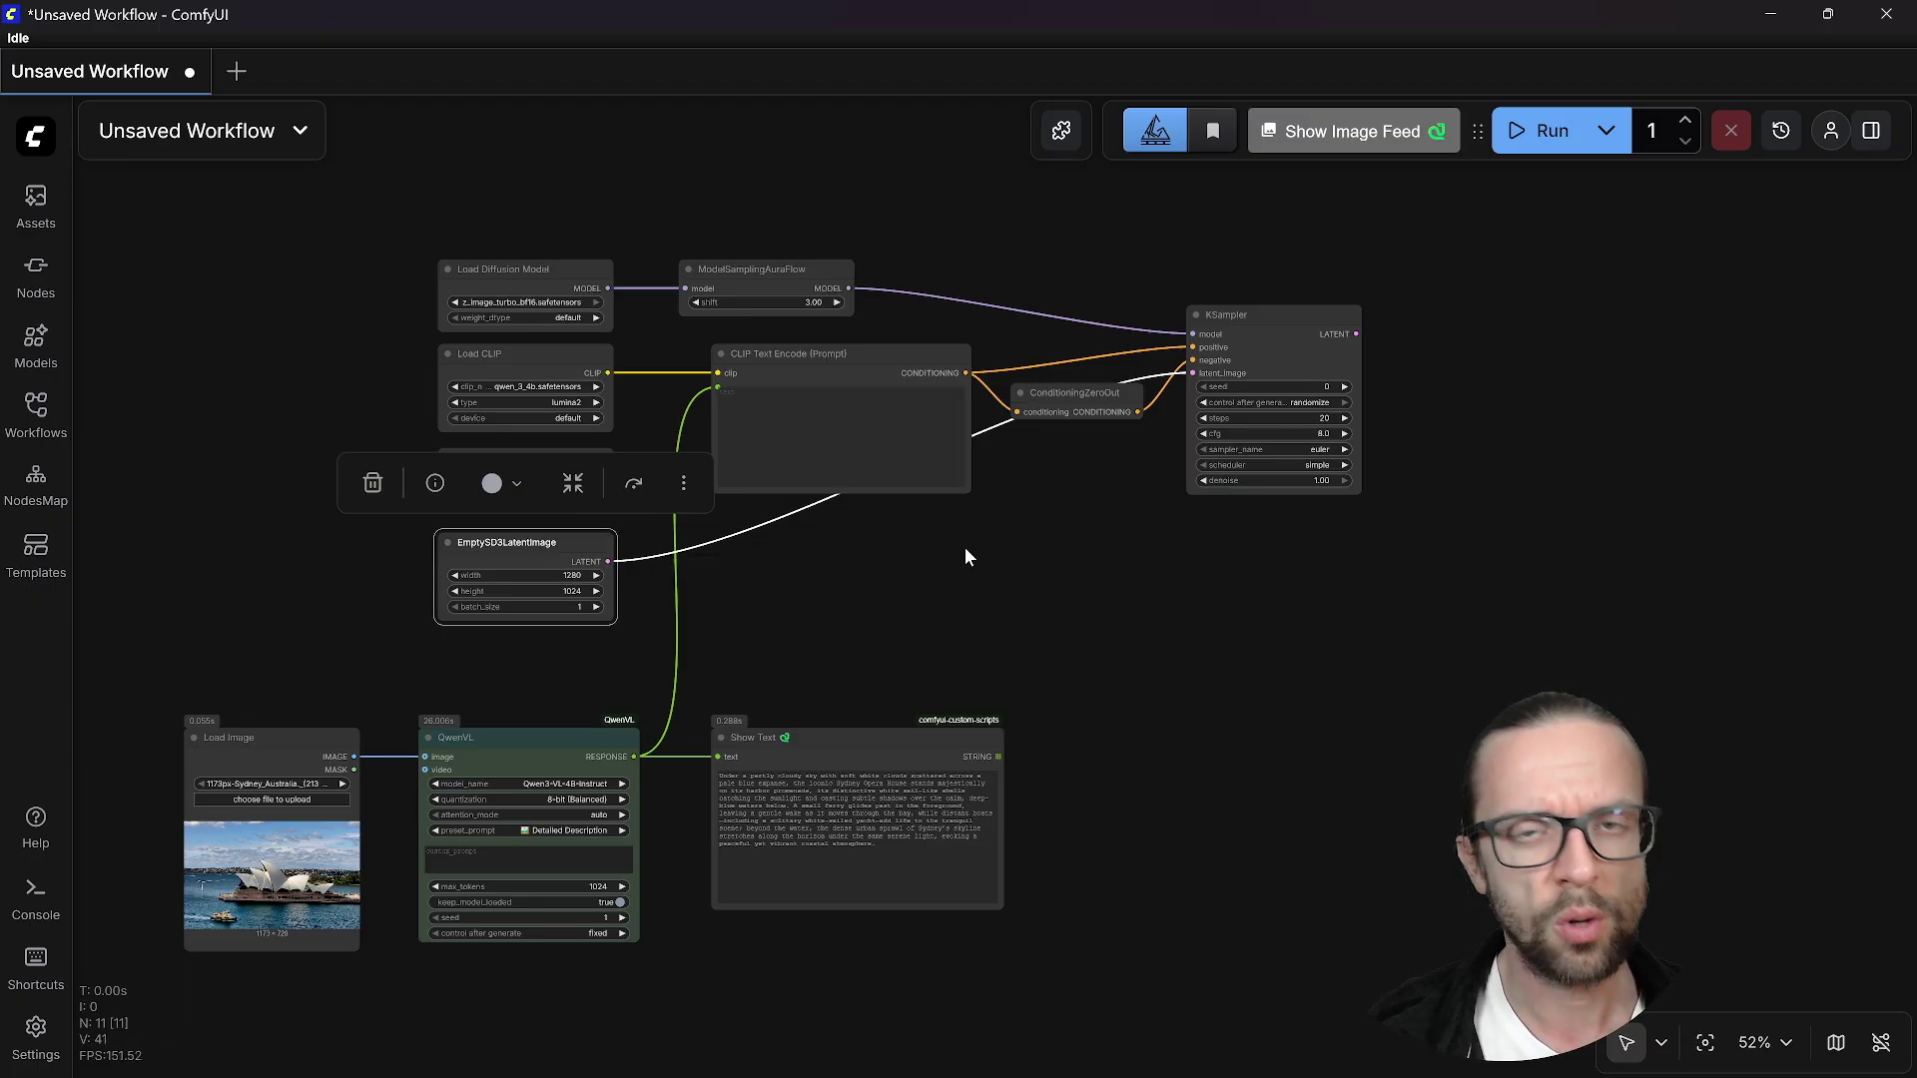
pyautogui.hscroll(5, 1159, 514)
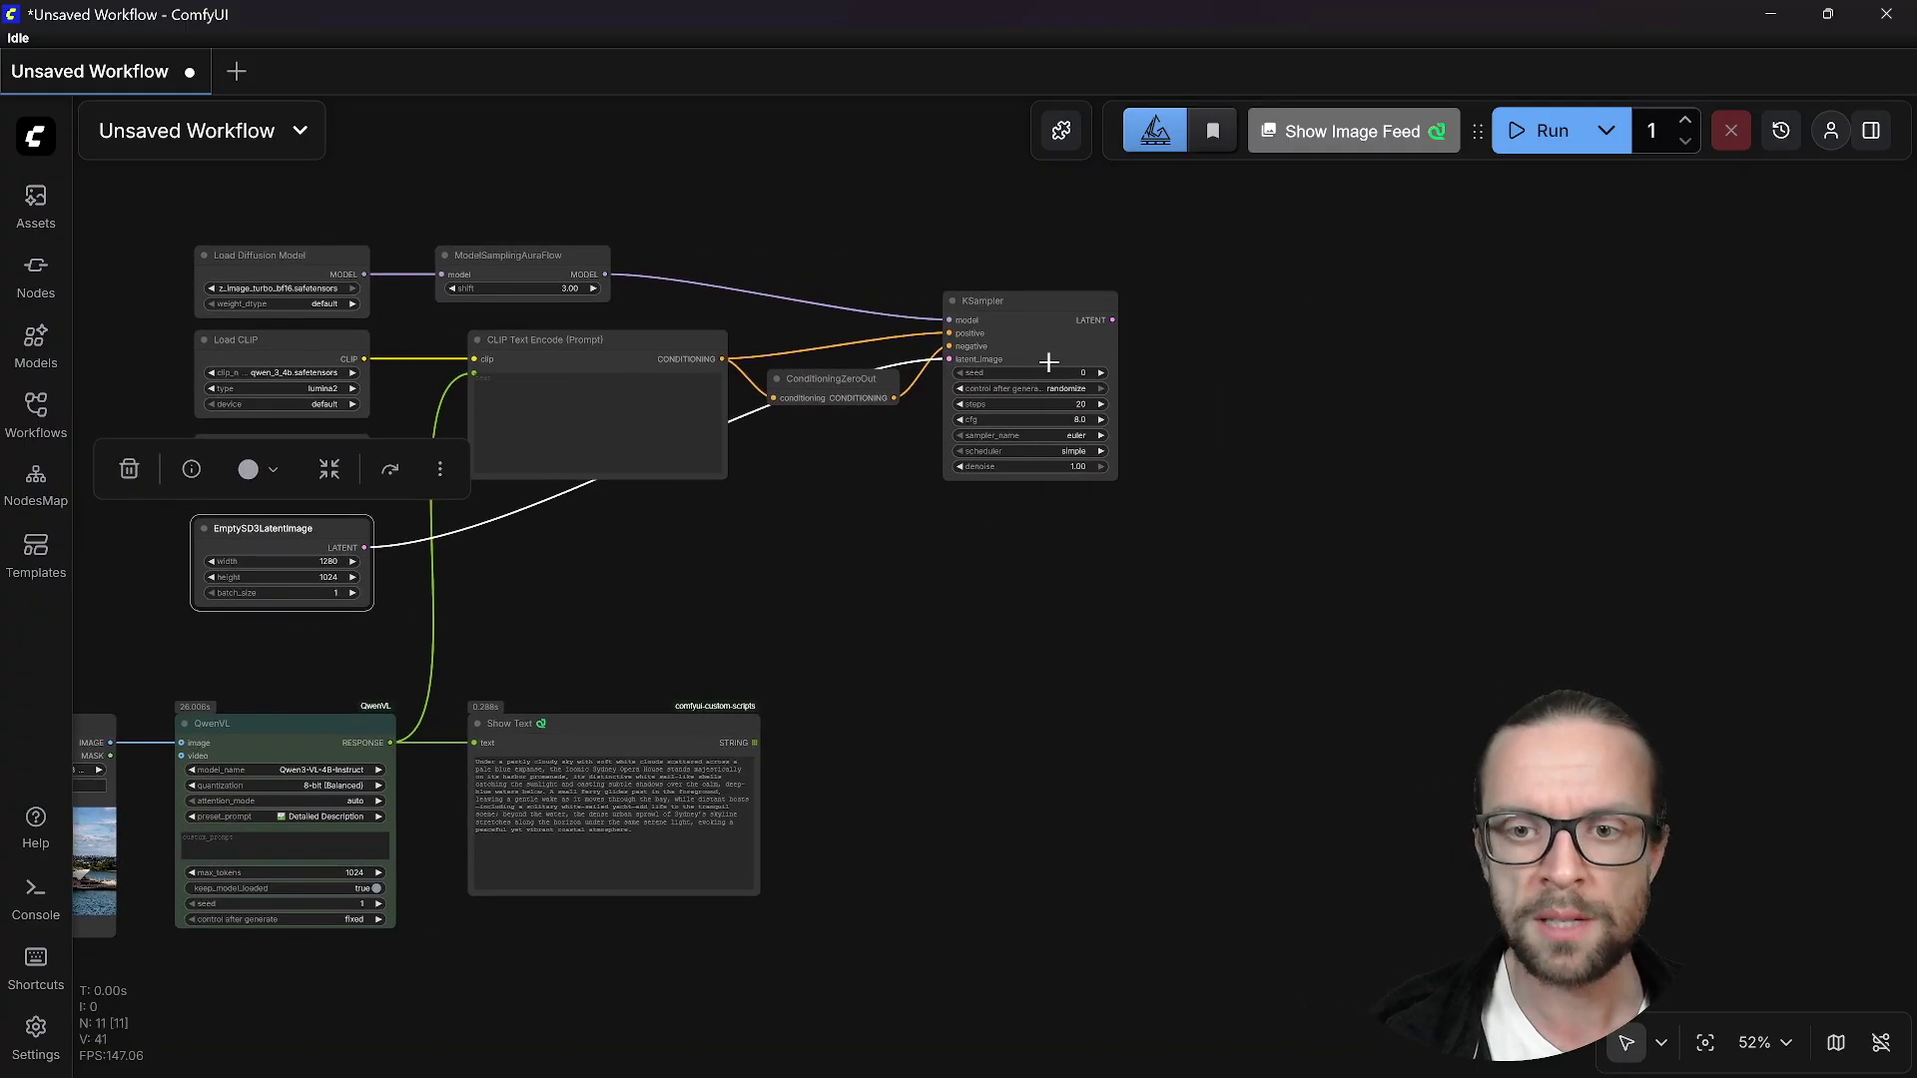
# - Add VAE Decode with the loaded VAE and a Save Image node after KSampler, then run
pyautogui.moveTo(1115, 319); pyautogui.dragTo(1198, 317)
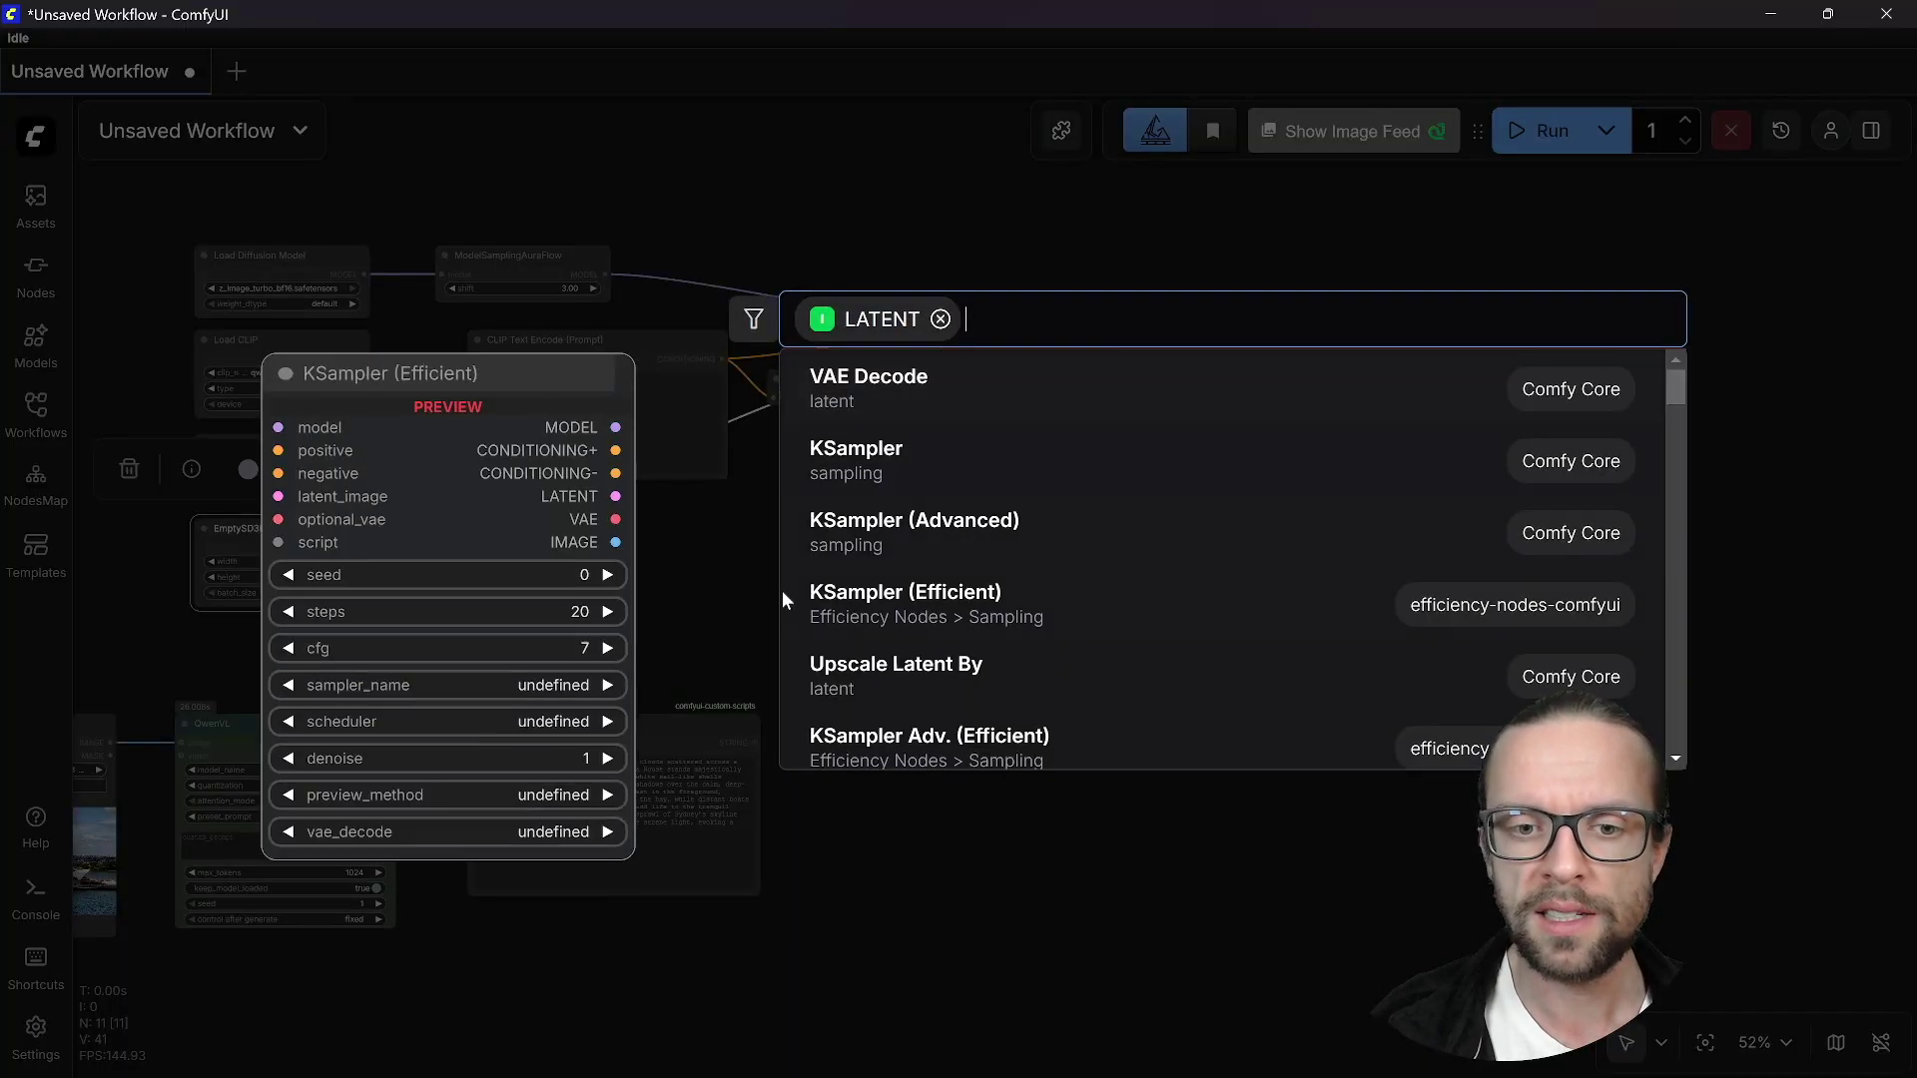
pyautogui.click(870, 377)
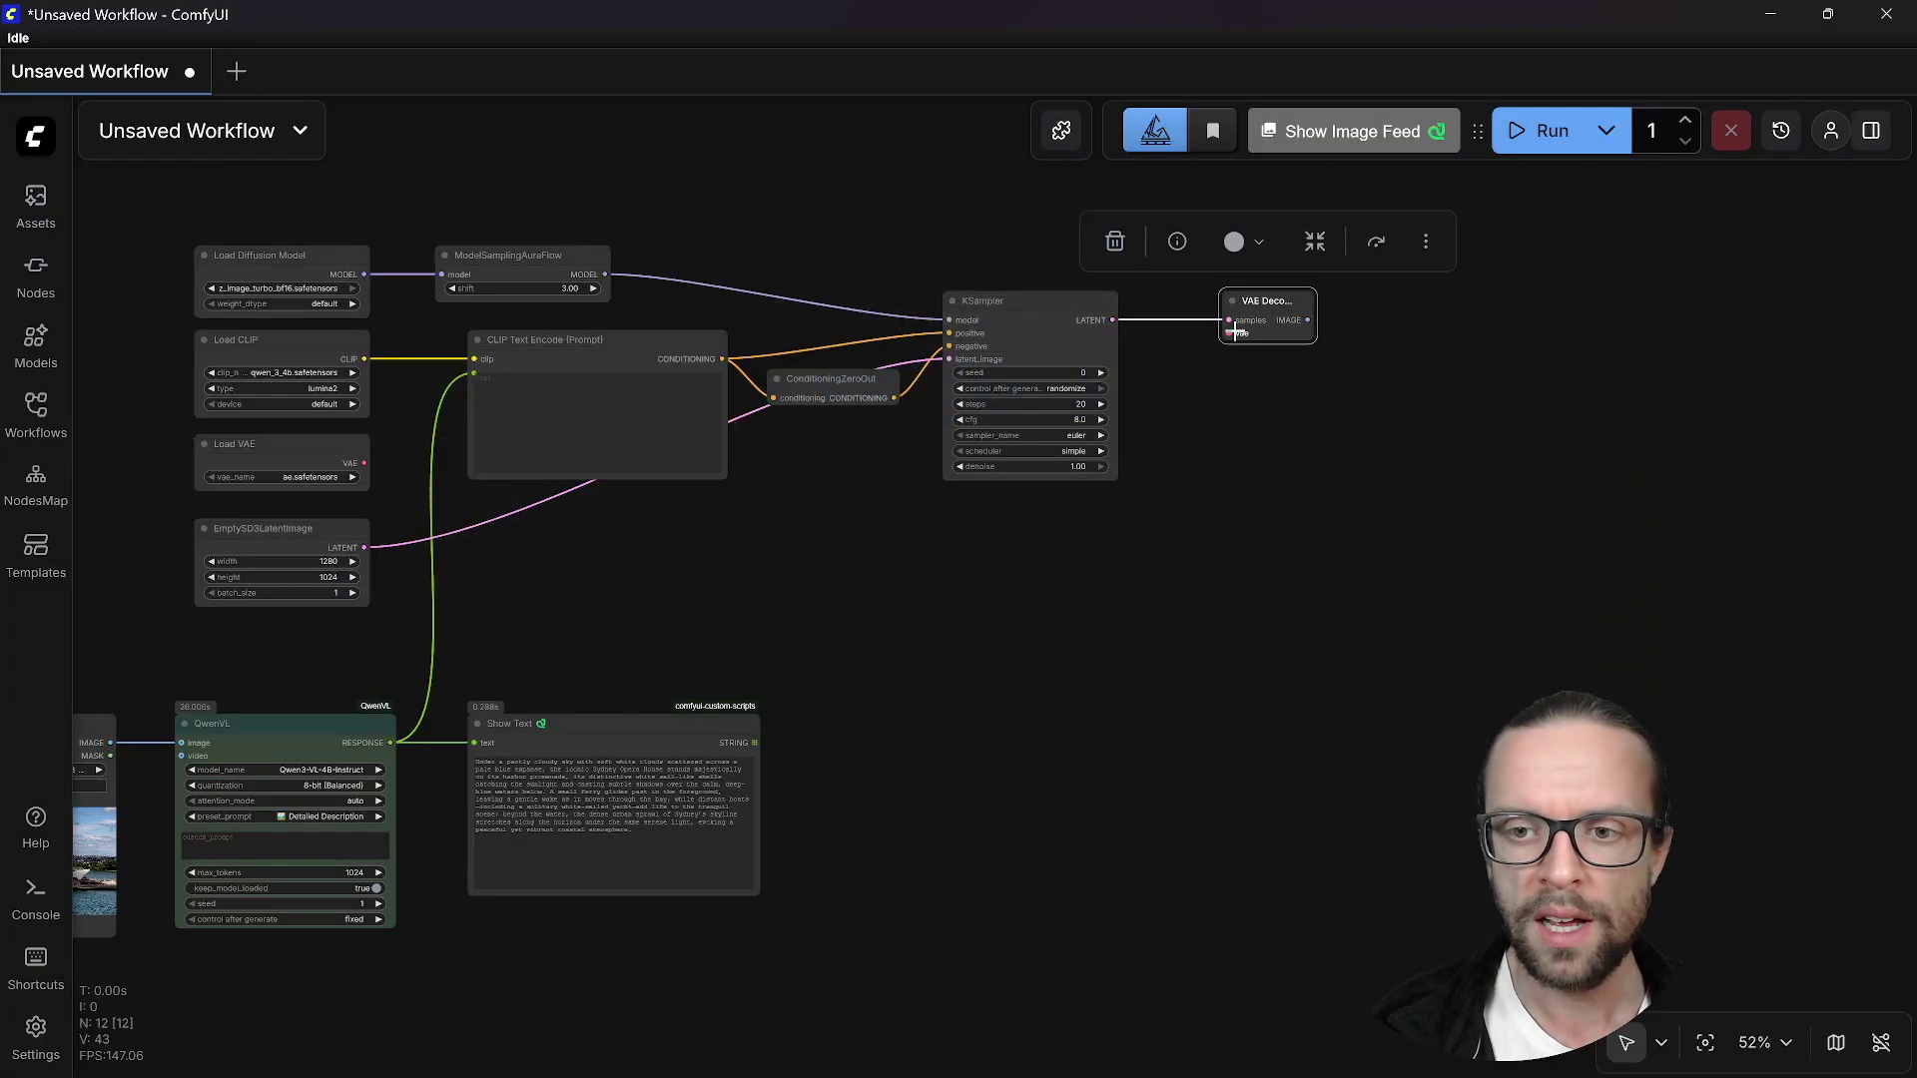
pyautogui.moveTo(1229, 333); pyautogui.dragTo(364, 462)
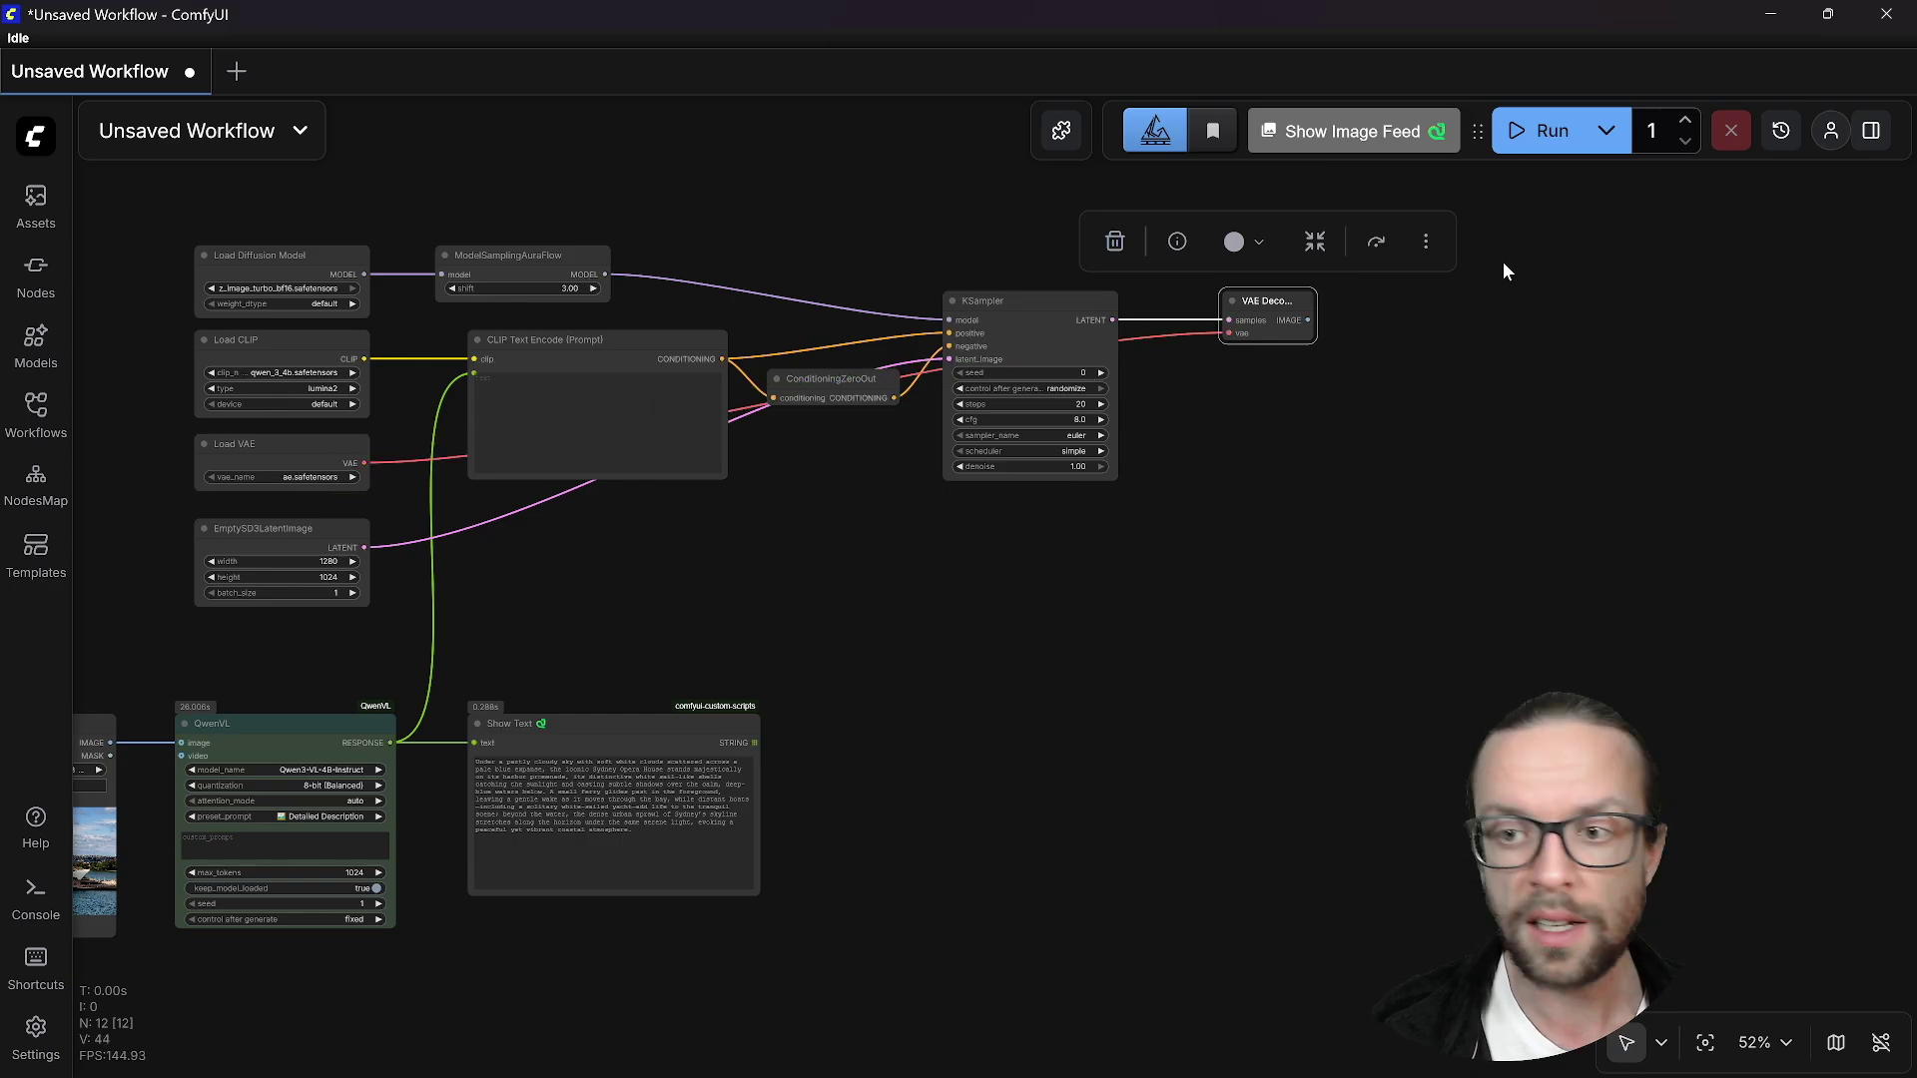
pyautogui.moveTo(1307, 321); pyautogui.dragTo(1371, 321)
pyautogui.click(1338, 459)
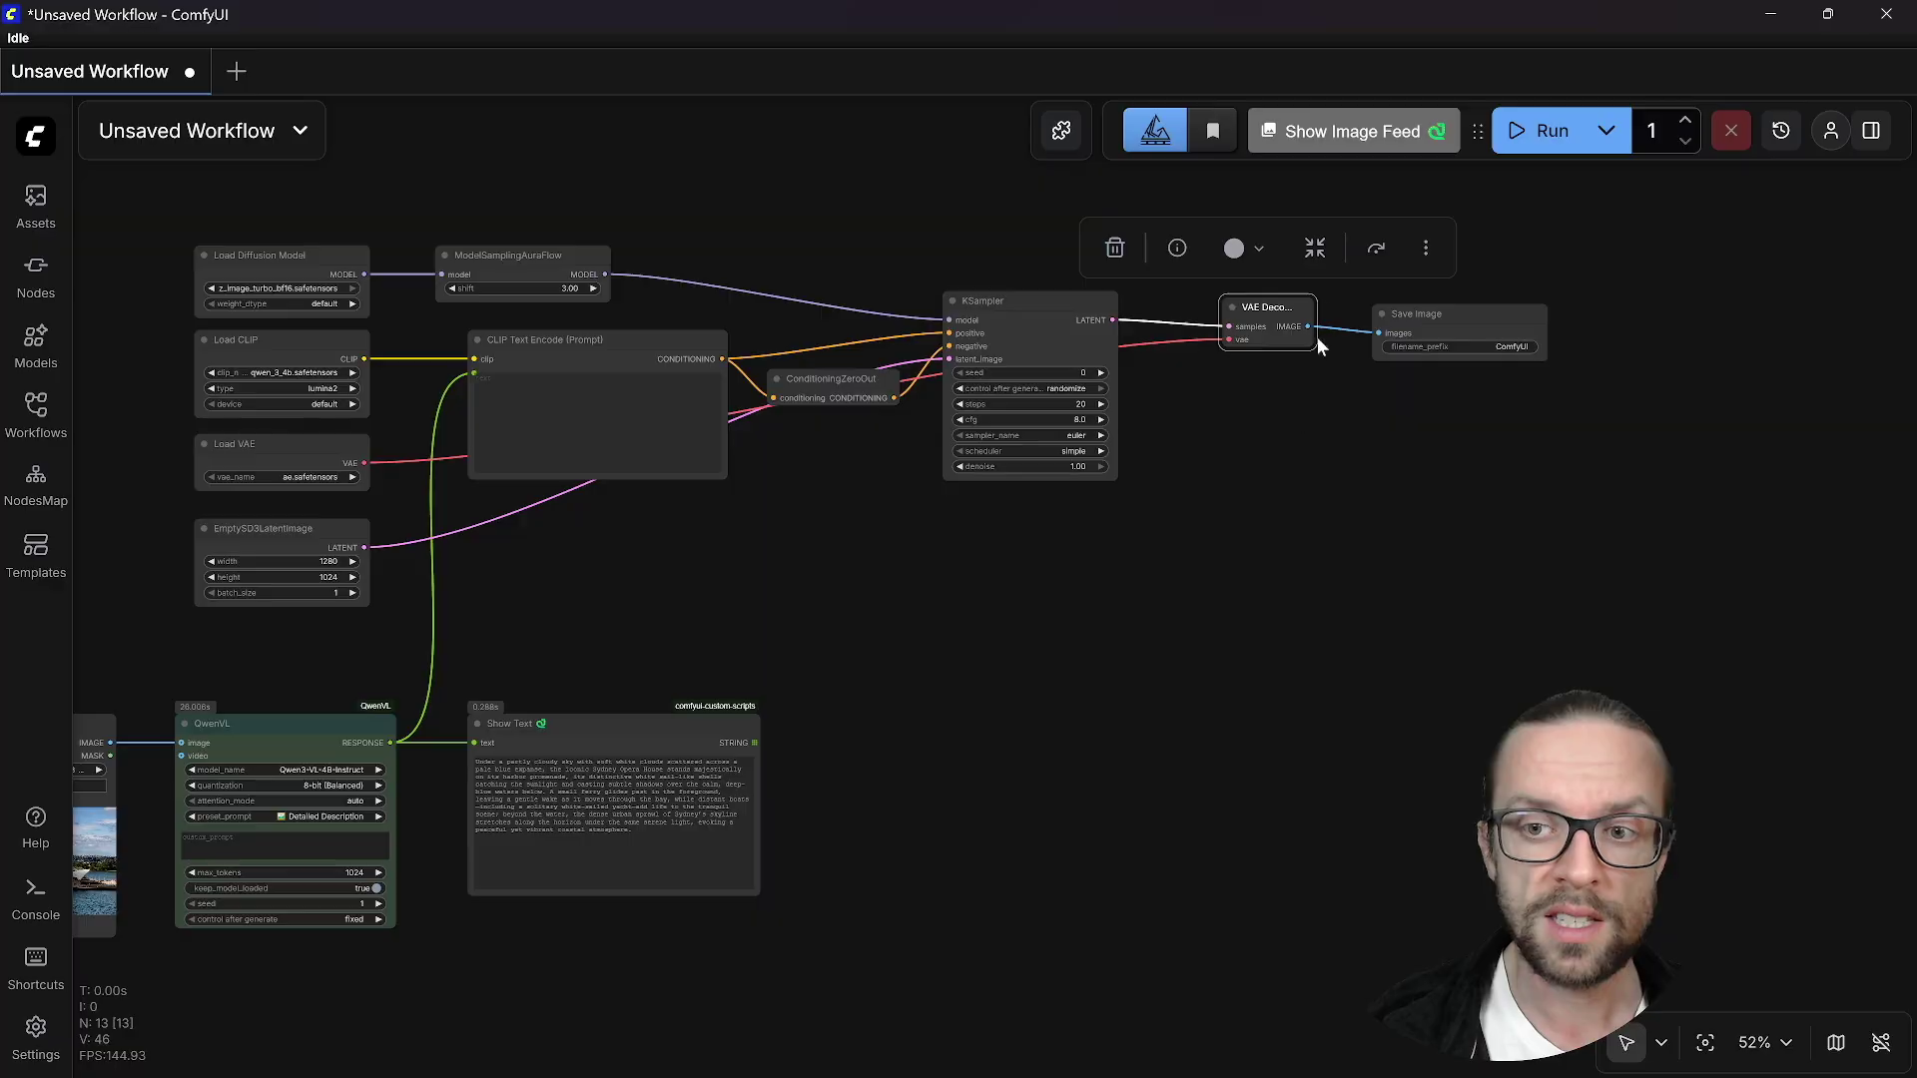
pyautogui.click(1550, 131)
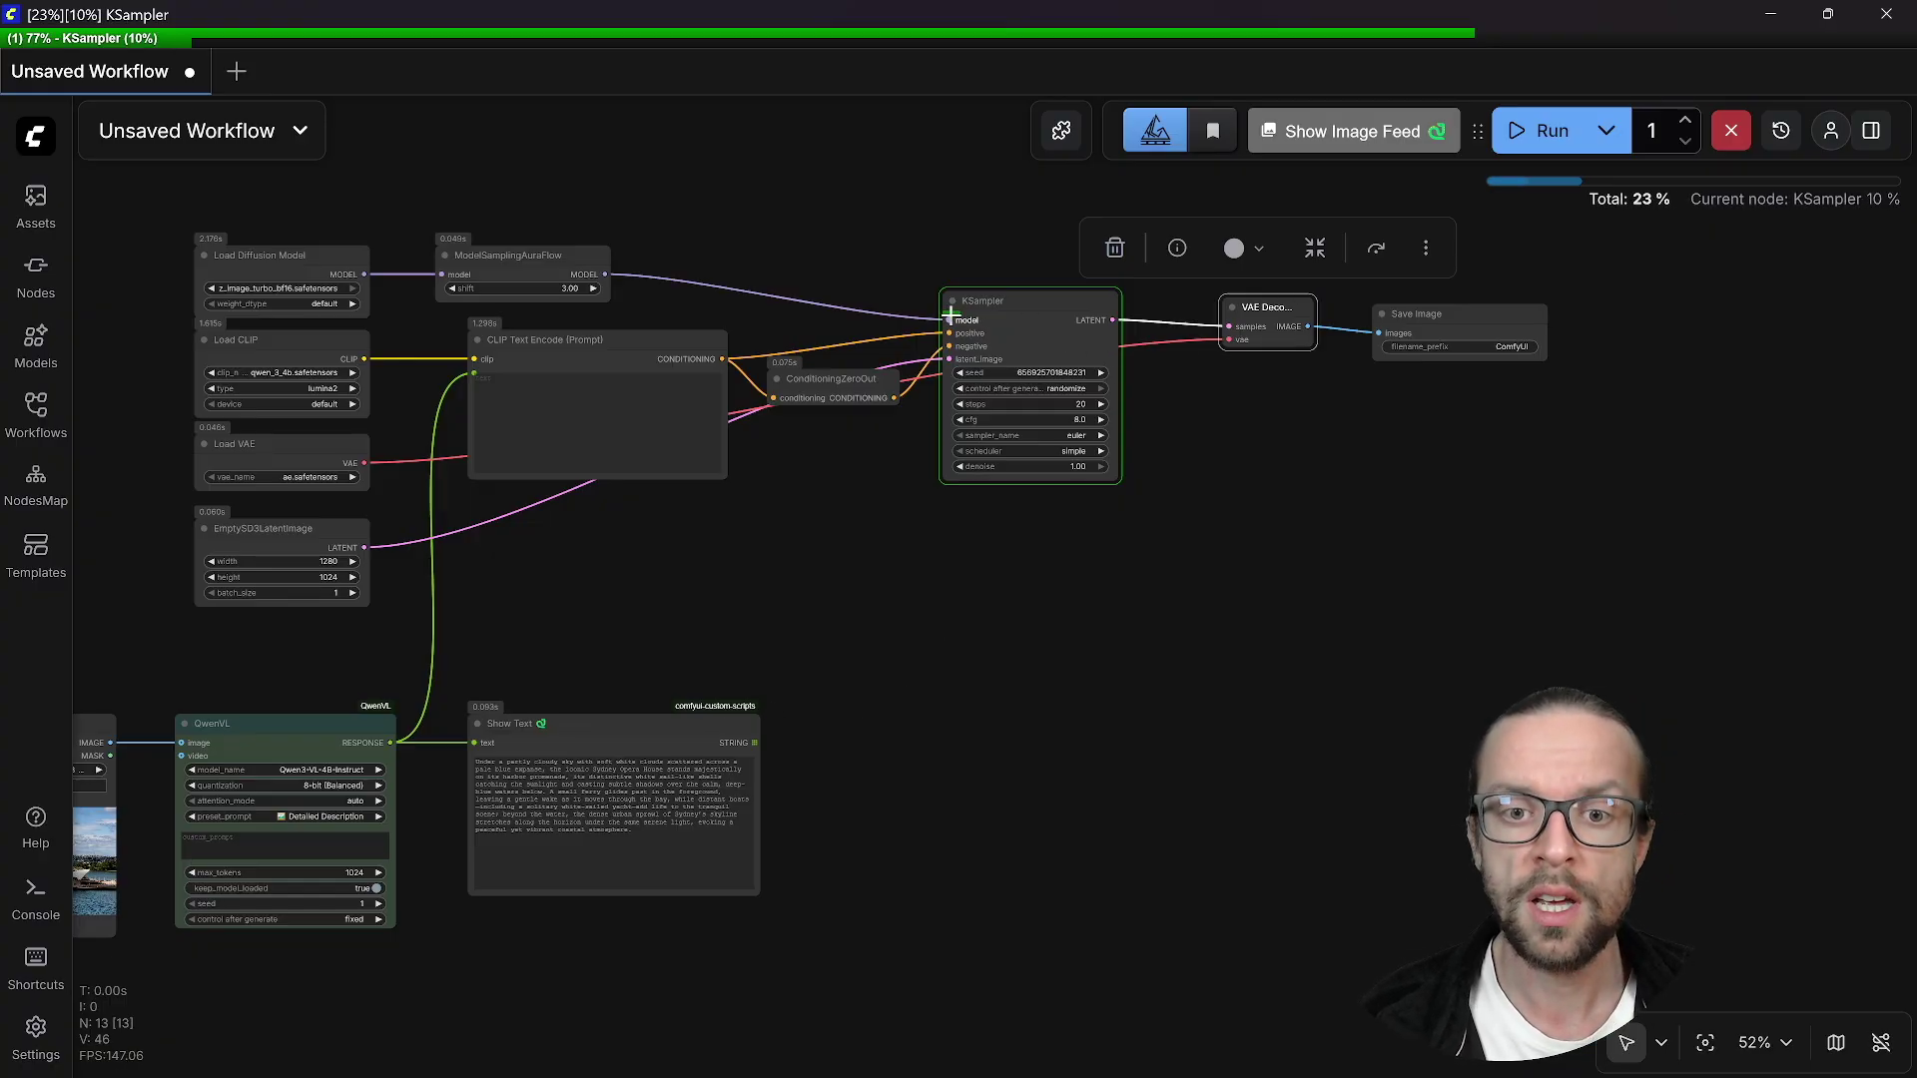
# - Cancel the running job and set KSampler steps to 9
pyautogui.click(1726, 132)
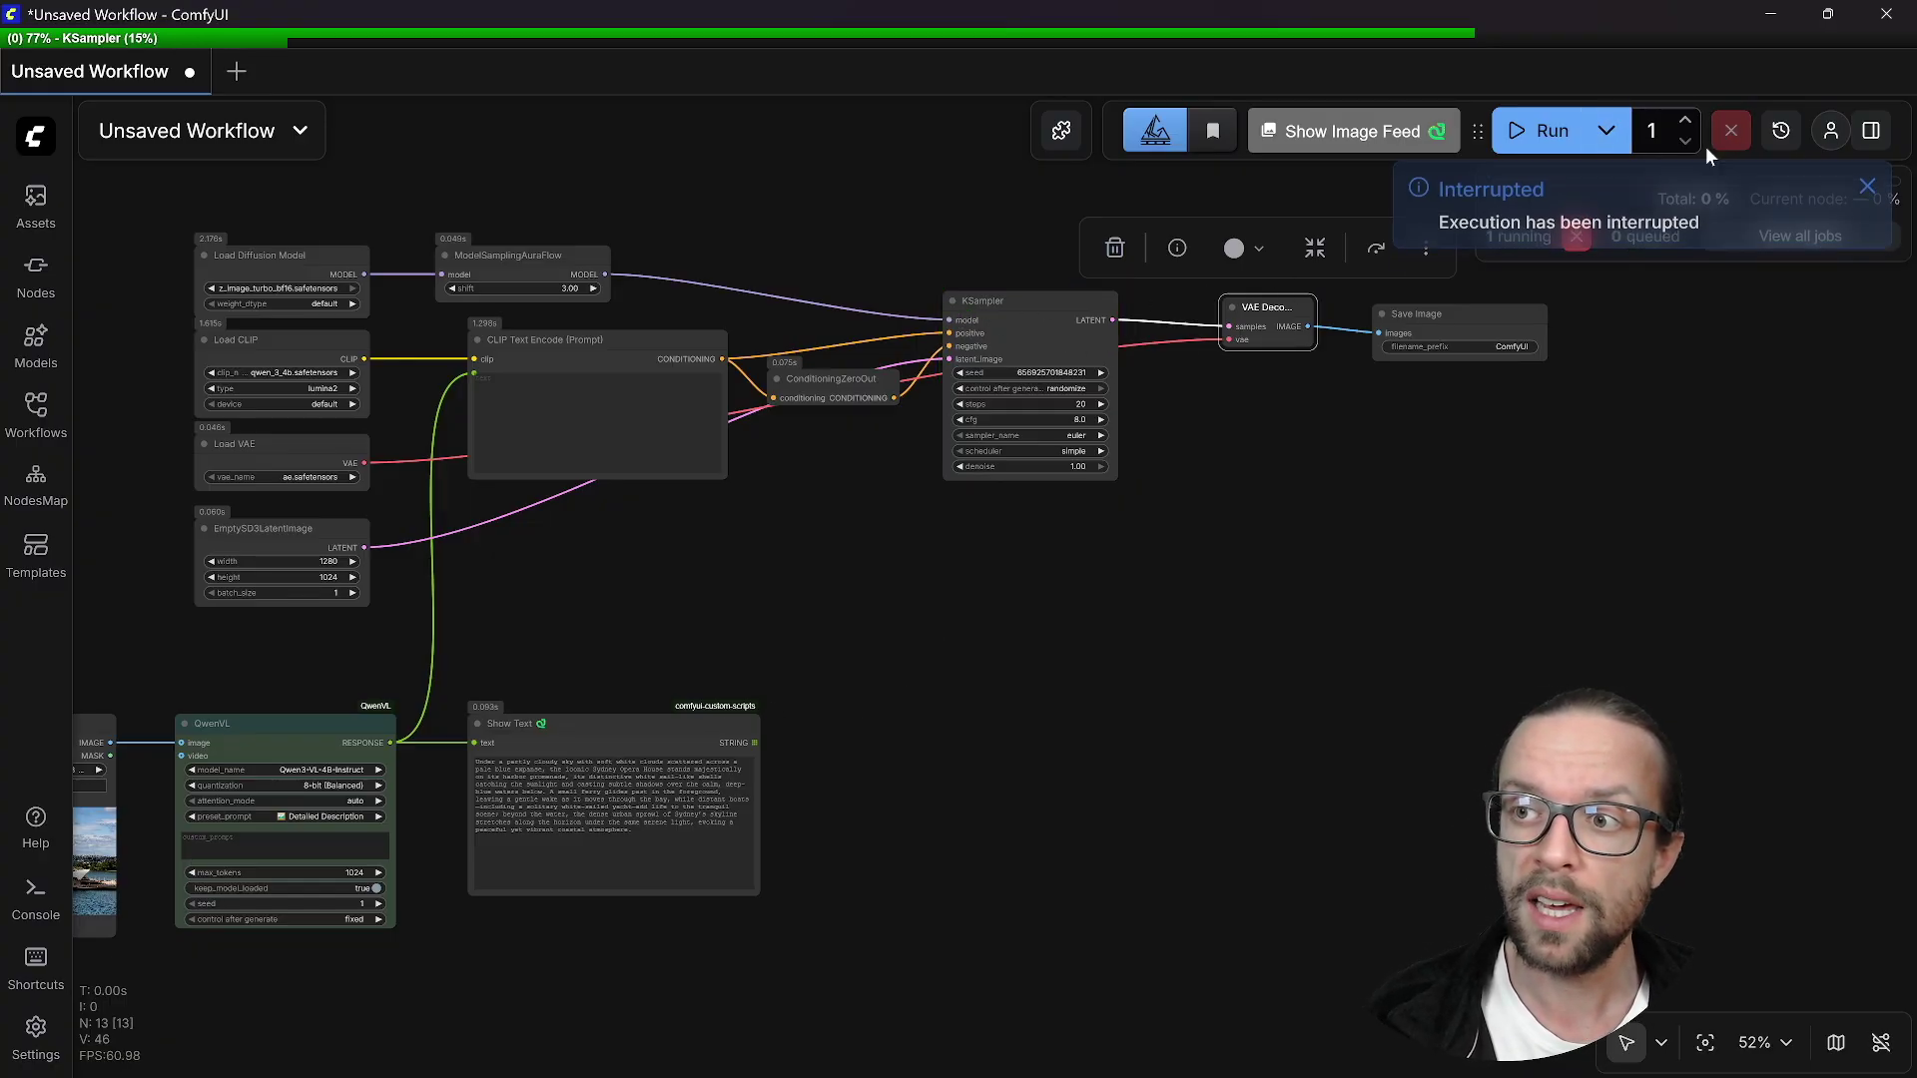
pyautogui.click(1077, 403)
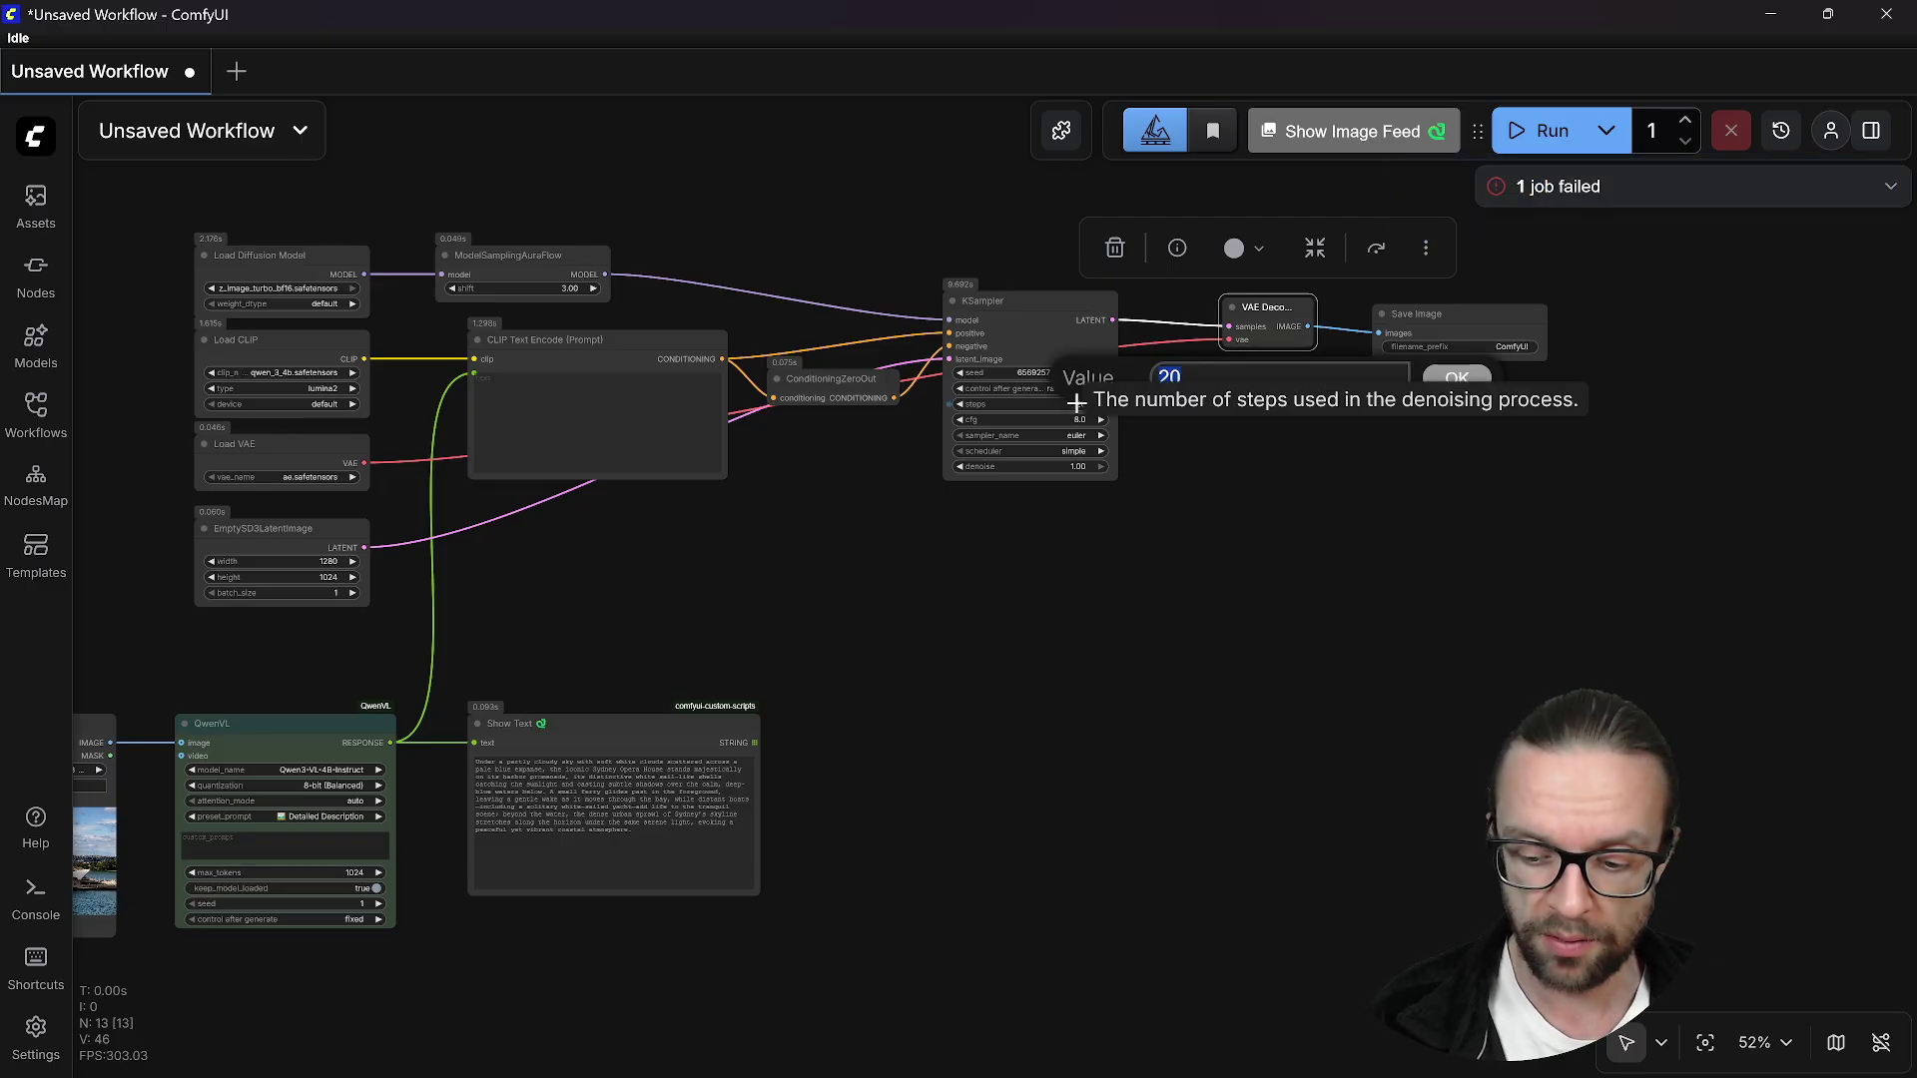
pyautogui.write('8')
pyautogui.press('Return')
pyautogui.click(1082, 404)
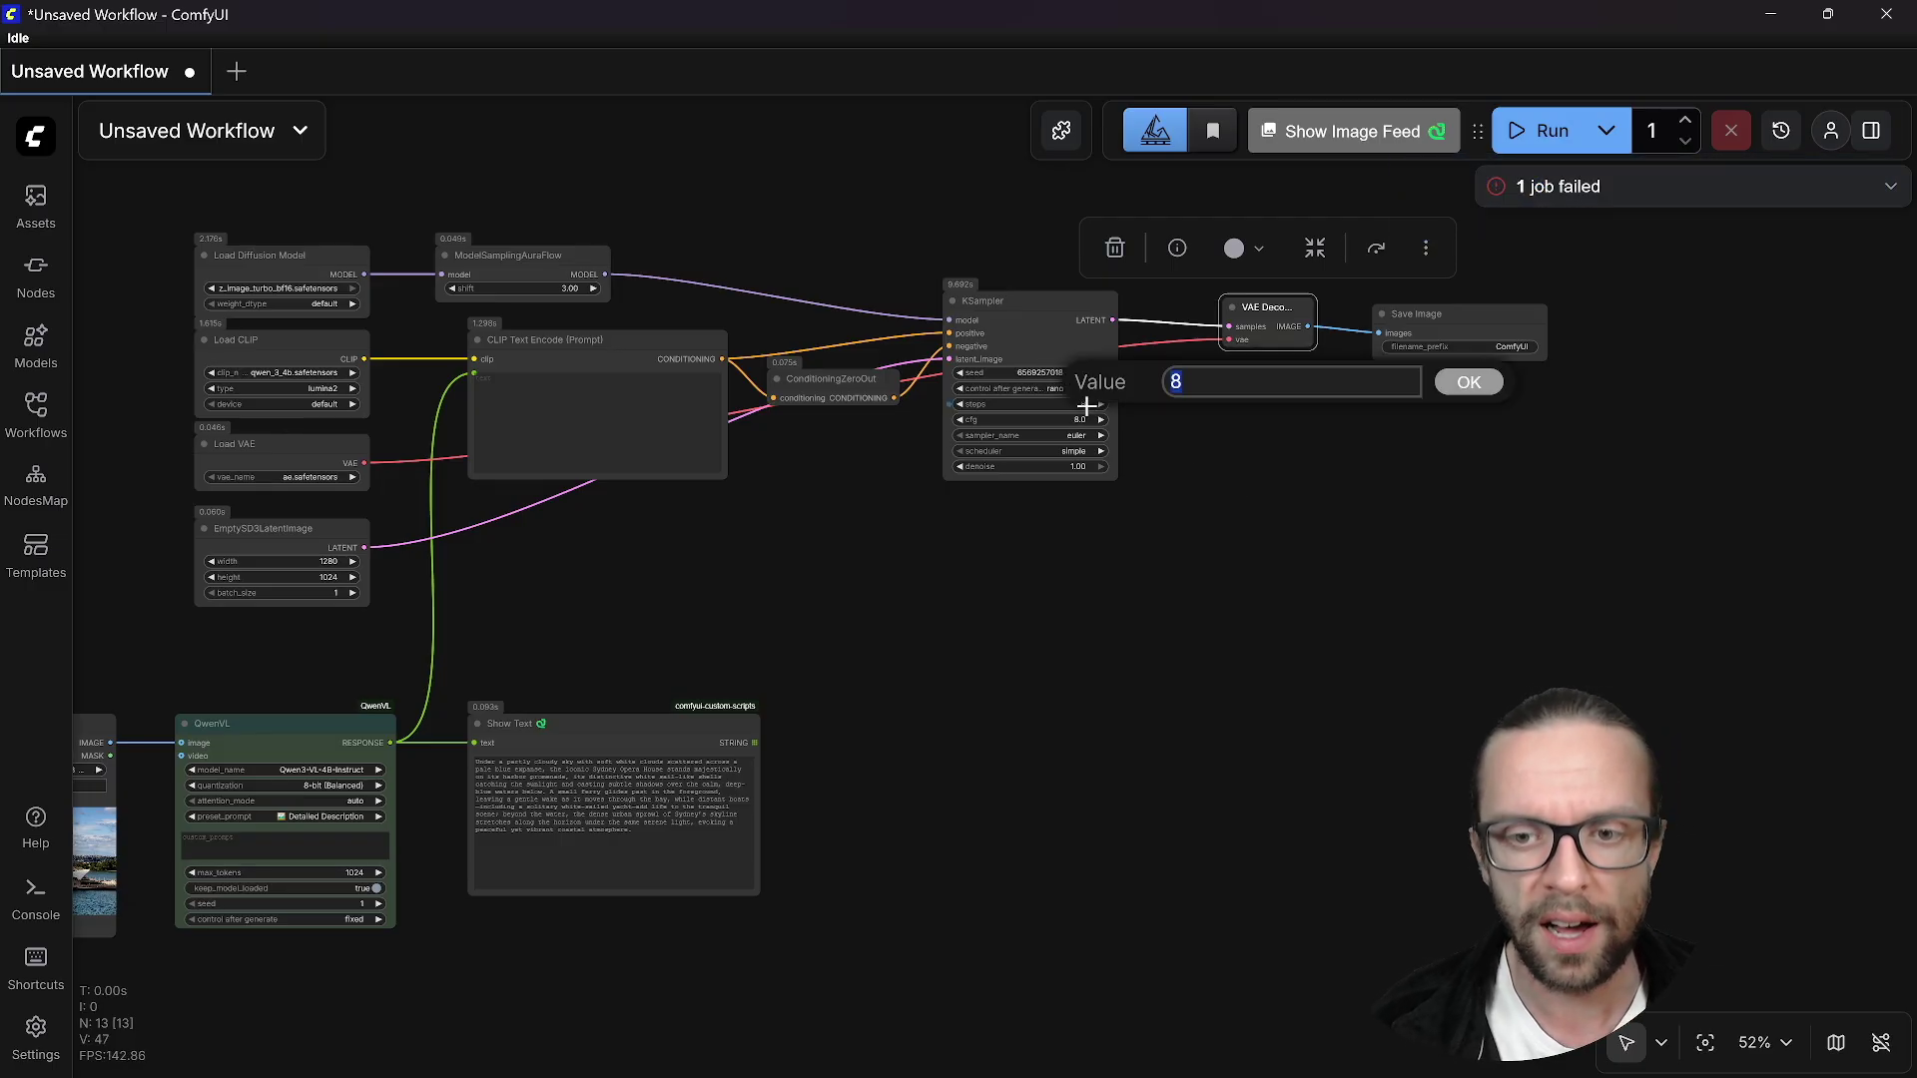
pyautogui.write('9')
pyautogui.press('Return')
# - Set KSampler cfg to 1.0 and rerun the workflow
pyautogui.click(1070, 420)
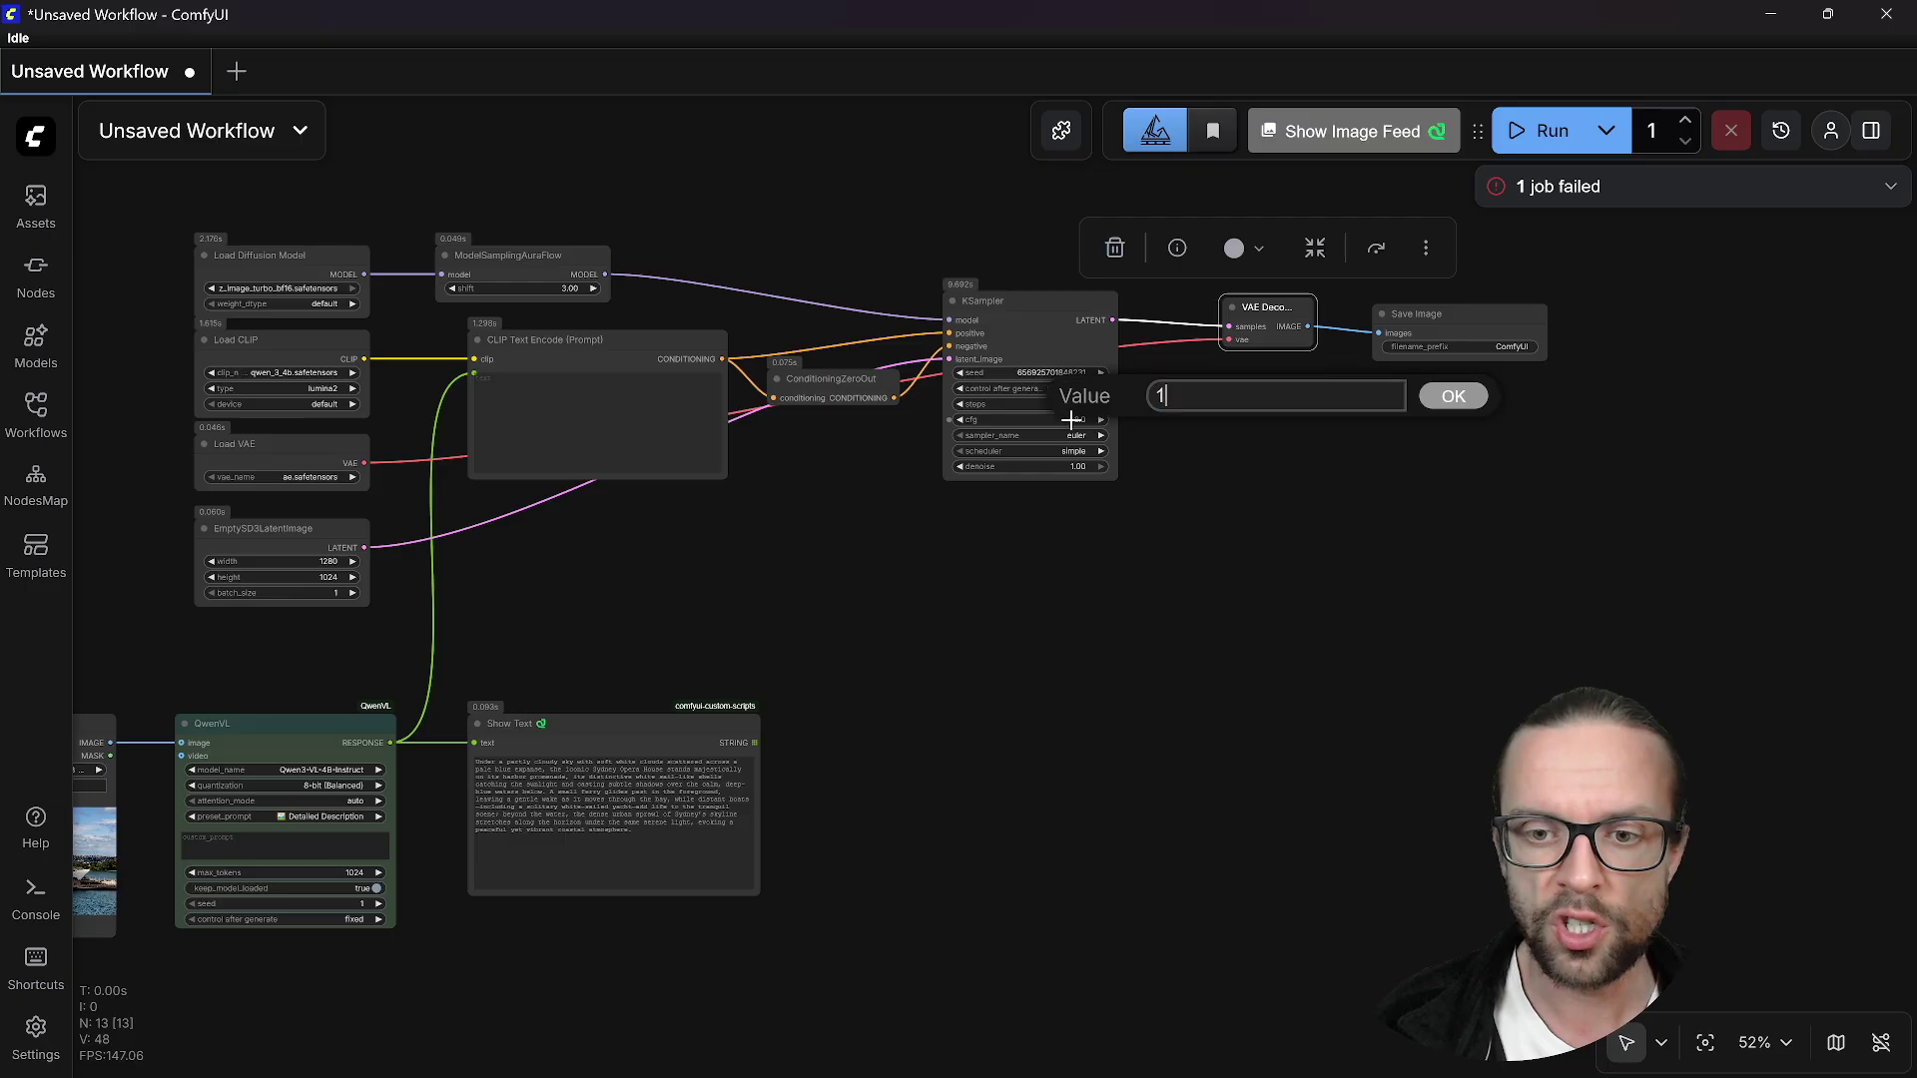
pyautogui.write('11')
pyautogui.press('Return')
pyautogui.click(1073, 420)
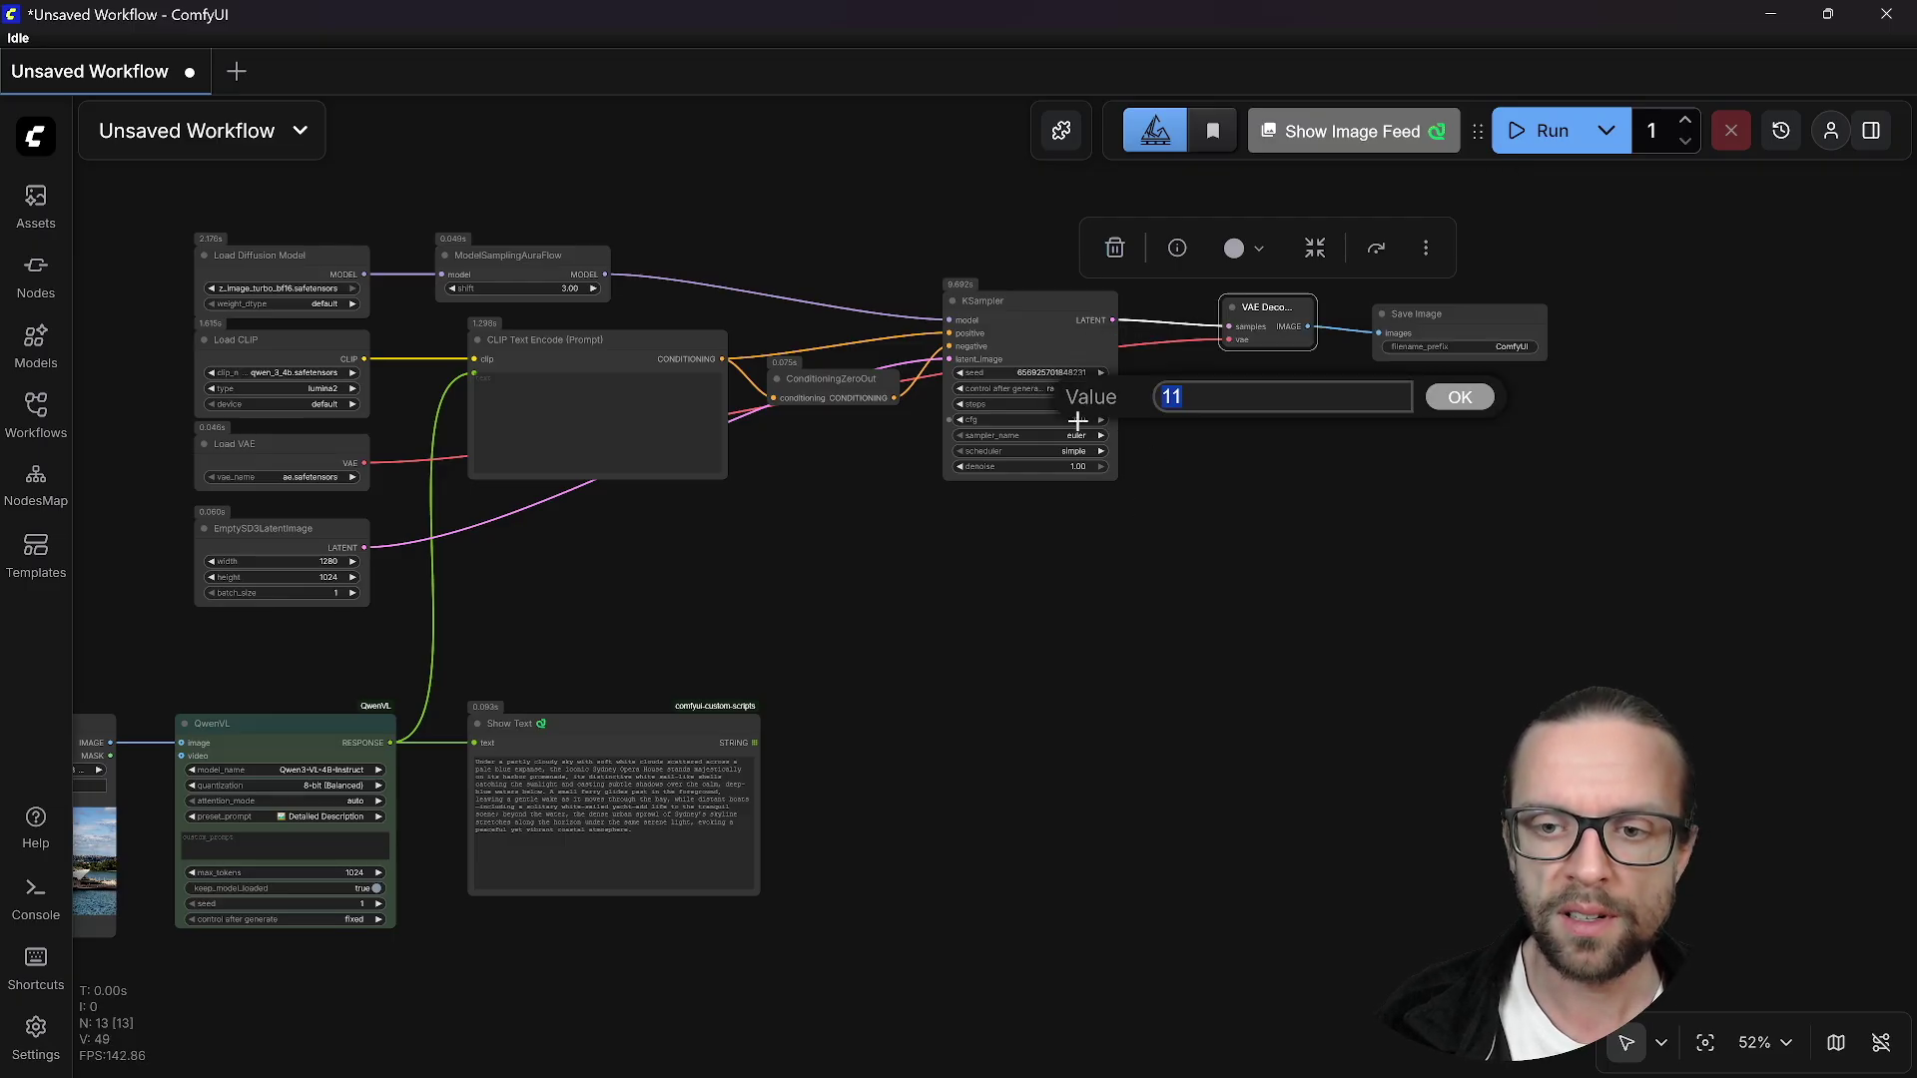
pyautogui.write('1')
pyautogui.press('Return')
pyautogui.click(1226, 507)
pyautogui.click(1543, 130)
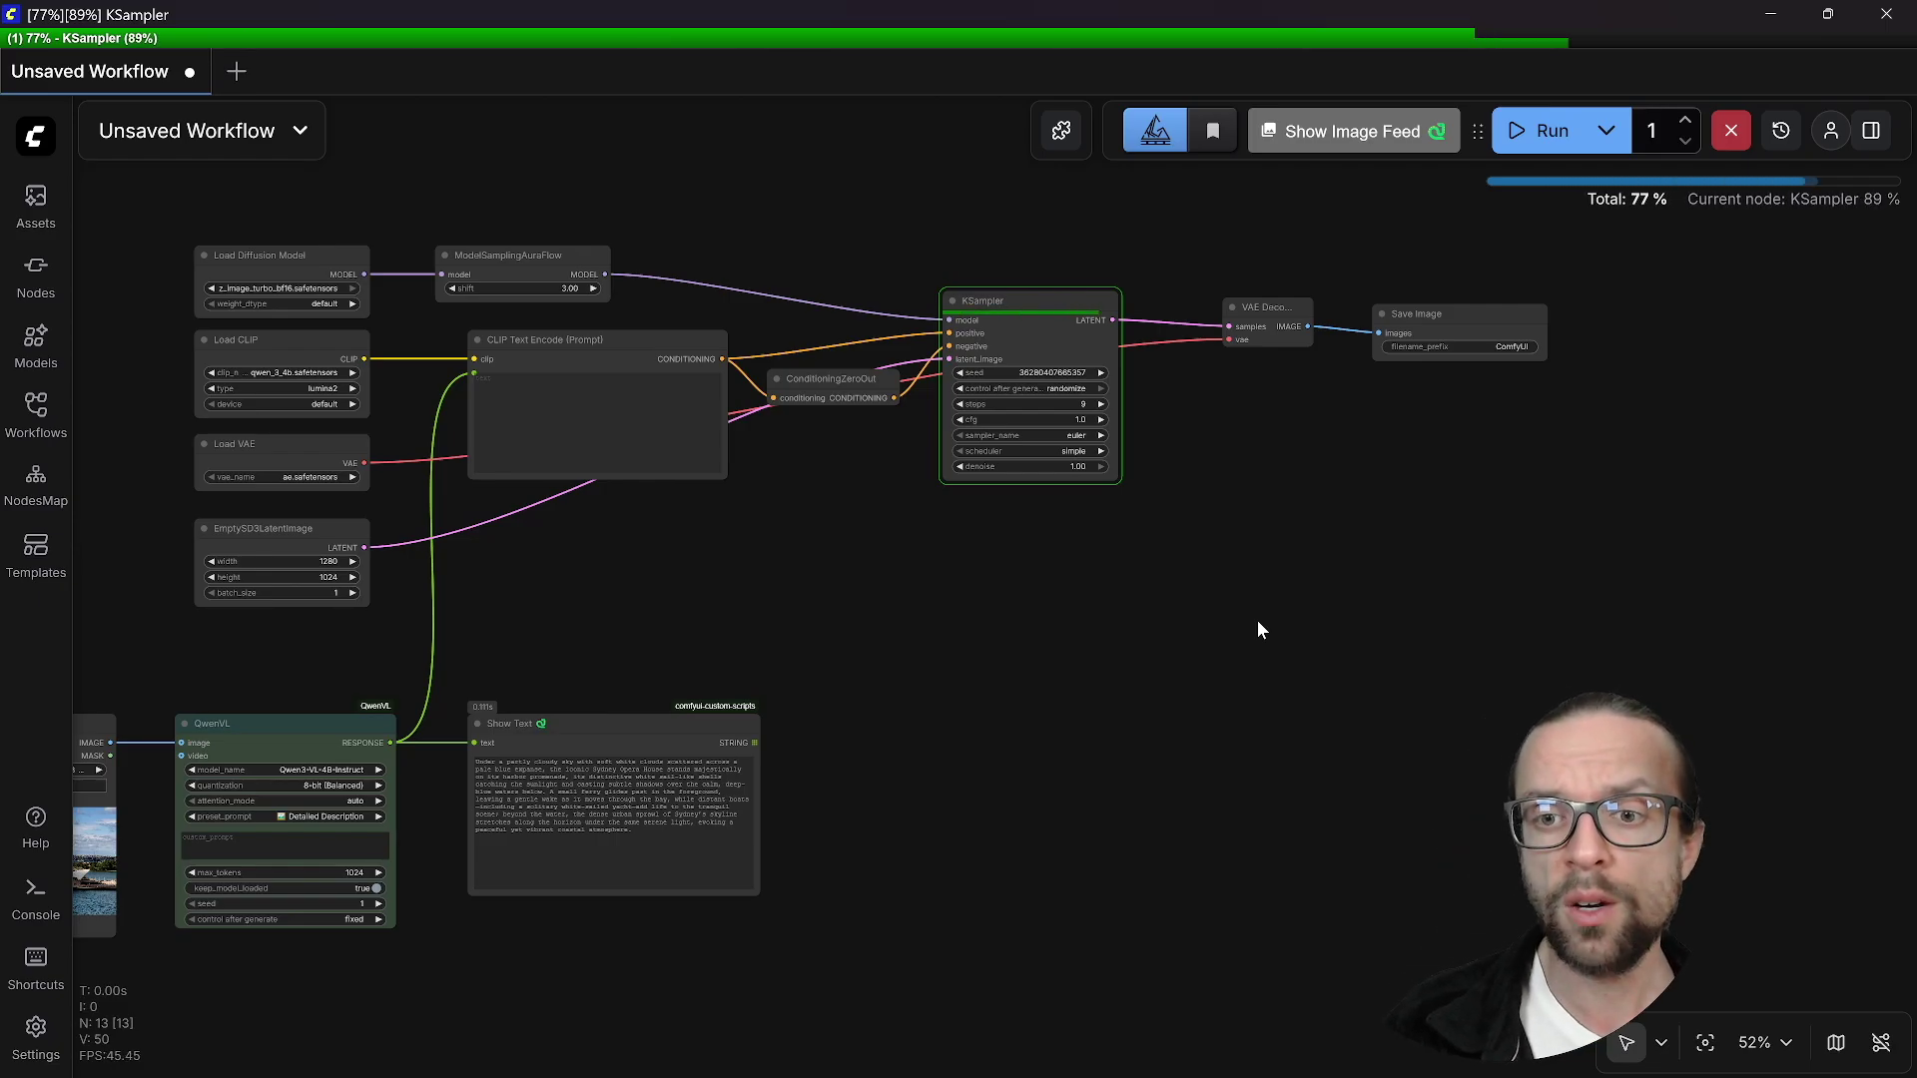
# - Pan and zoom across the output nodes and the QwenVL and Show Text nodes
pyautogui.moveTo(1563, 547); pyautogui.dragTo(1371, 772)
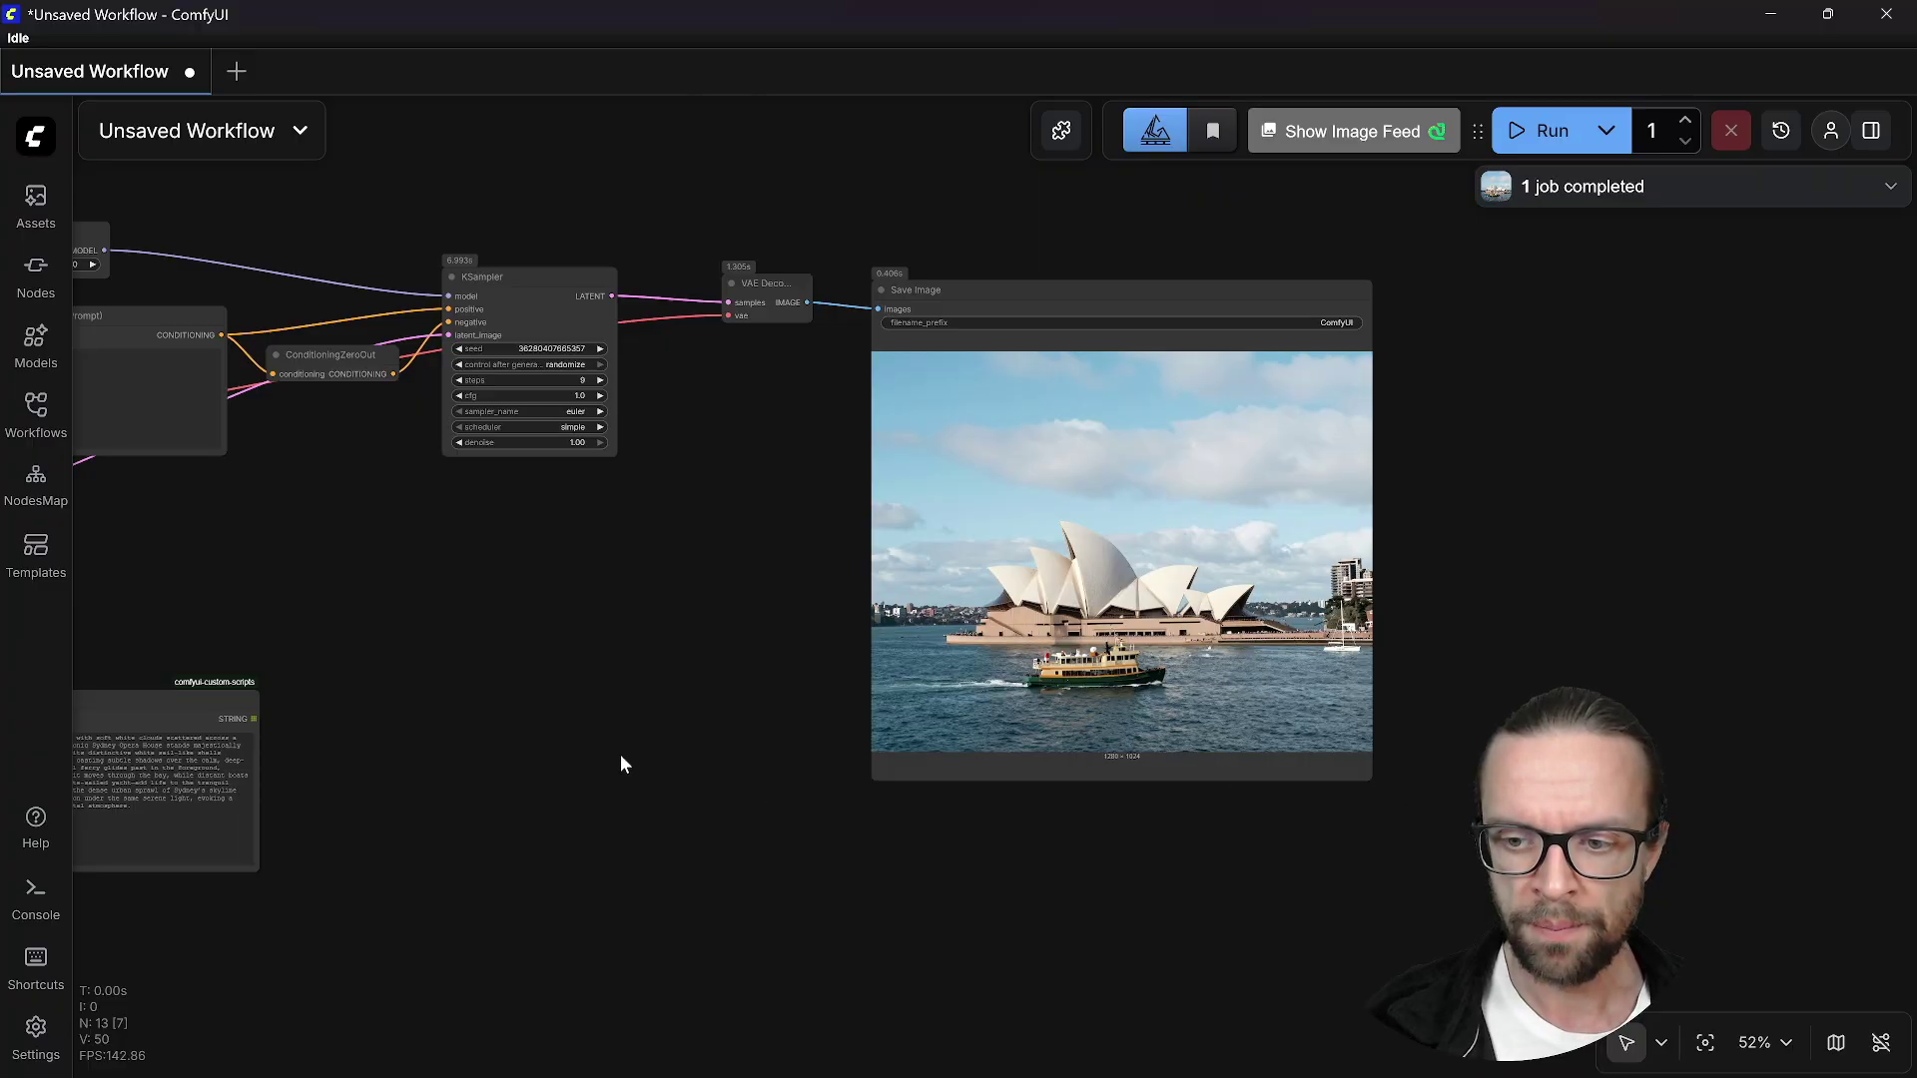
pyautogui.moveTo(685, 696); pyautogui.dragTo(1155, 496)
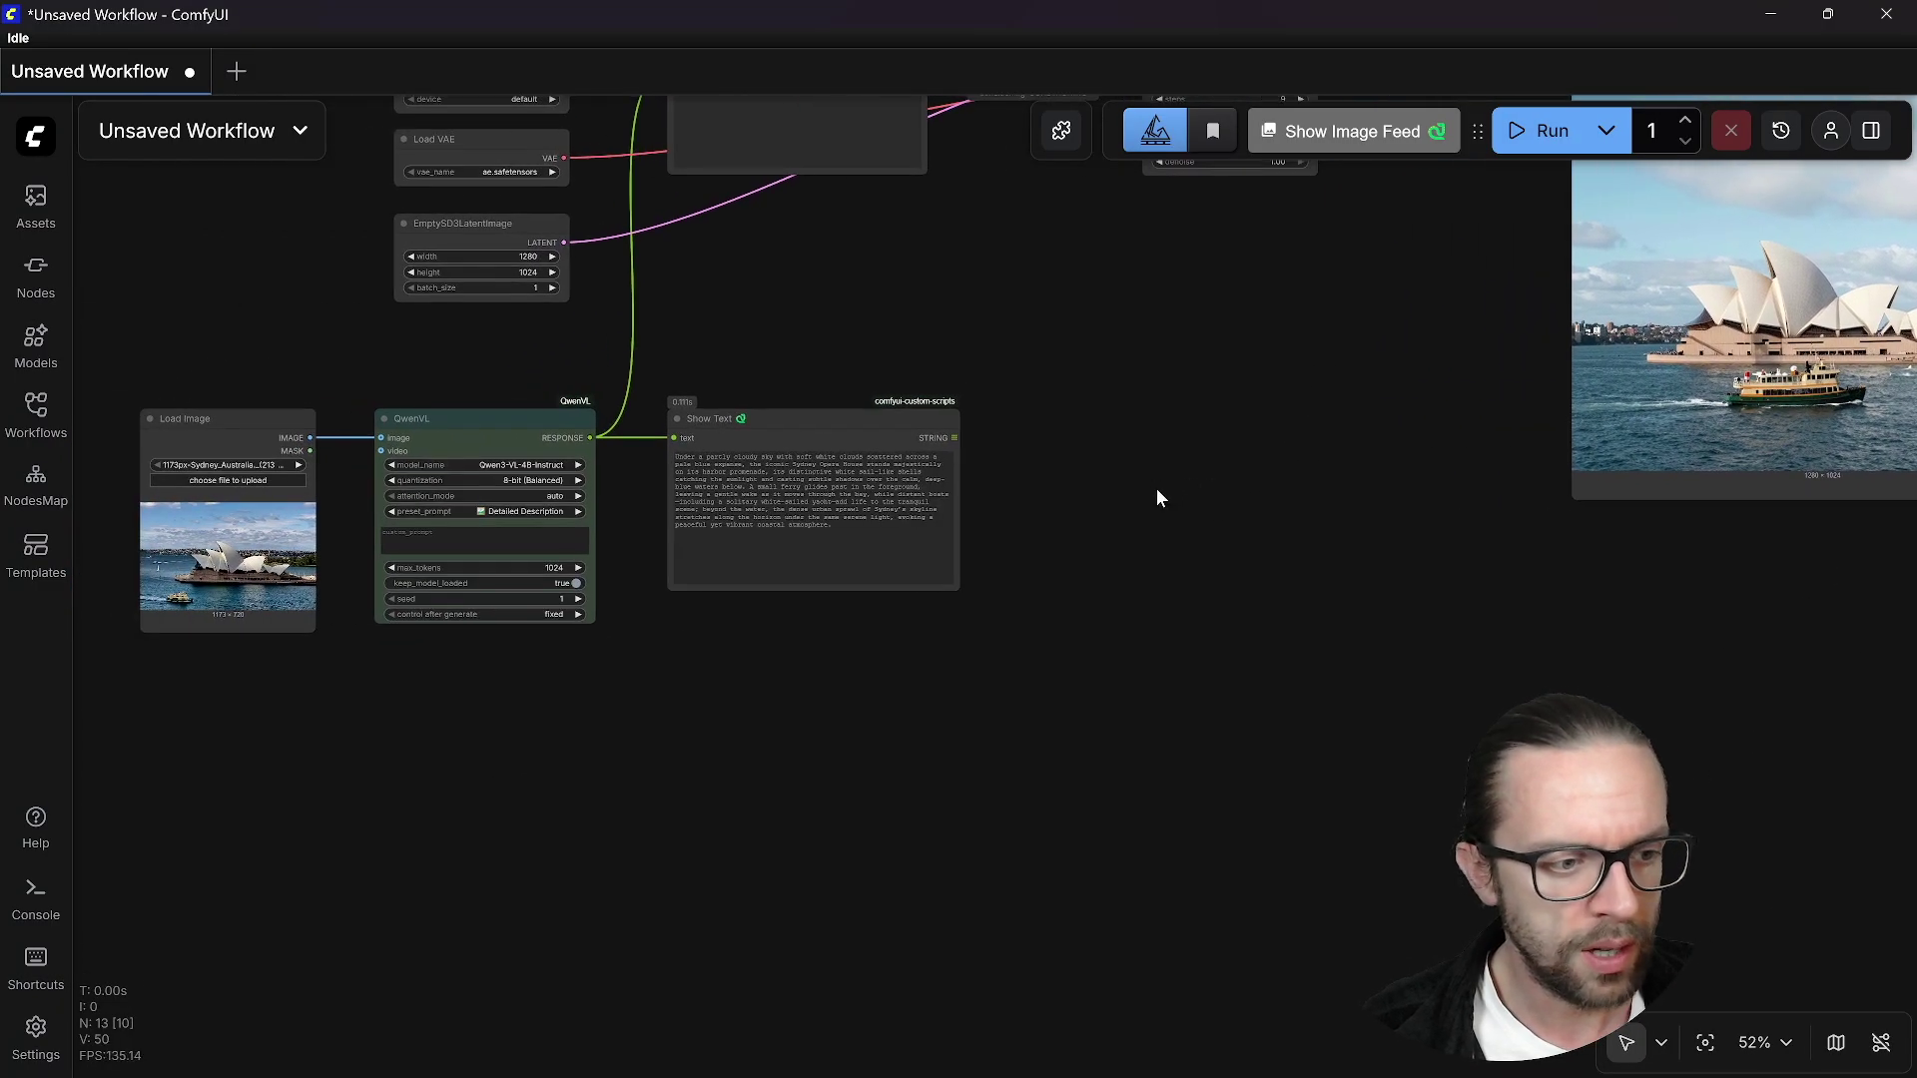
pyautogui.scroll(-5, 420, 667)
pyautogui.scroll(20, 420, 667)
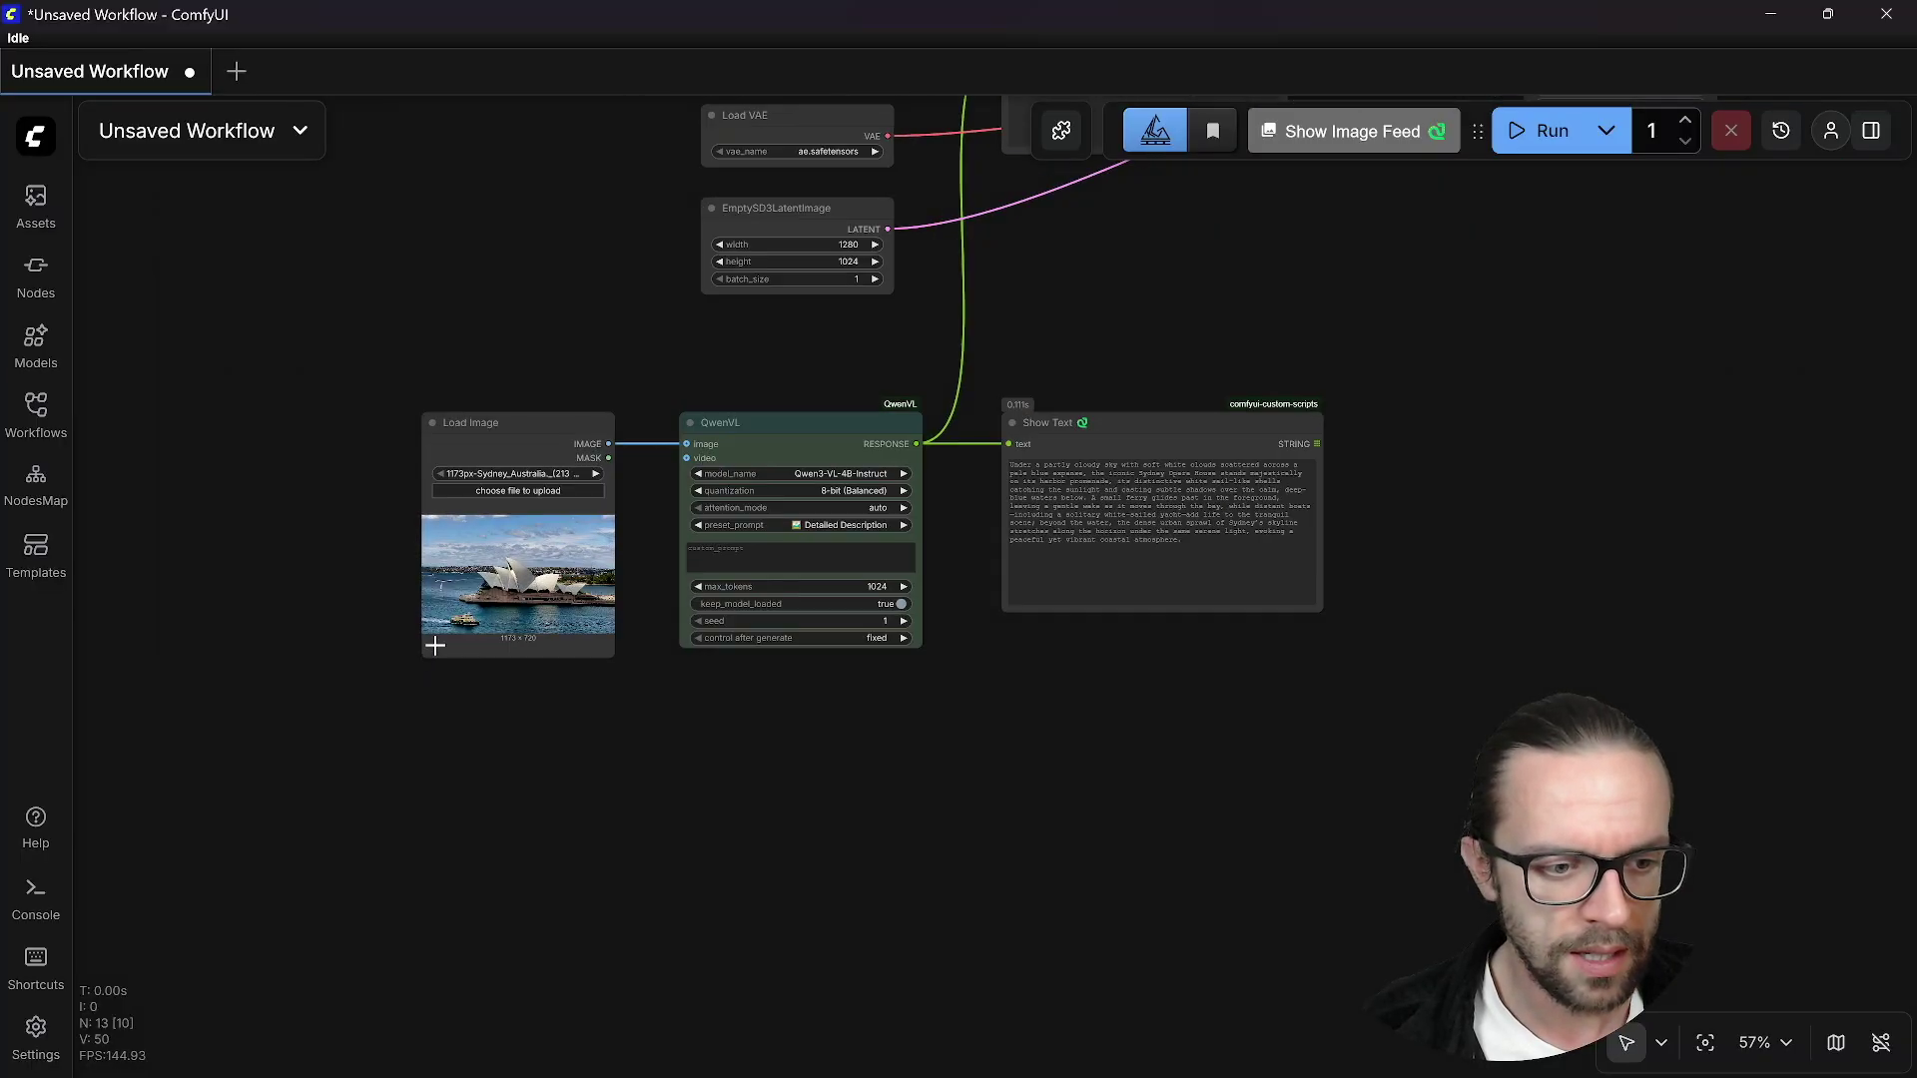
pyautogui.scroll(-12, 870, 701)
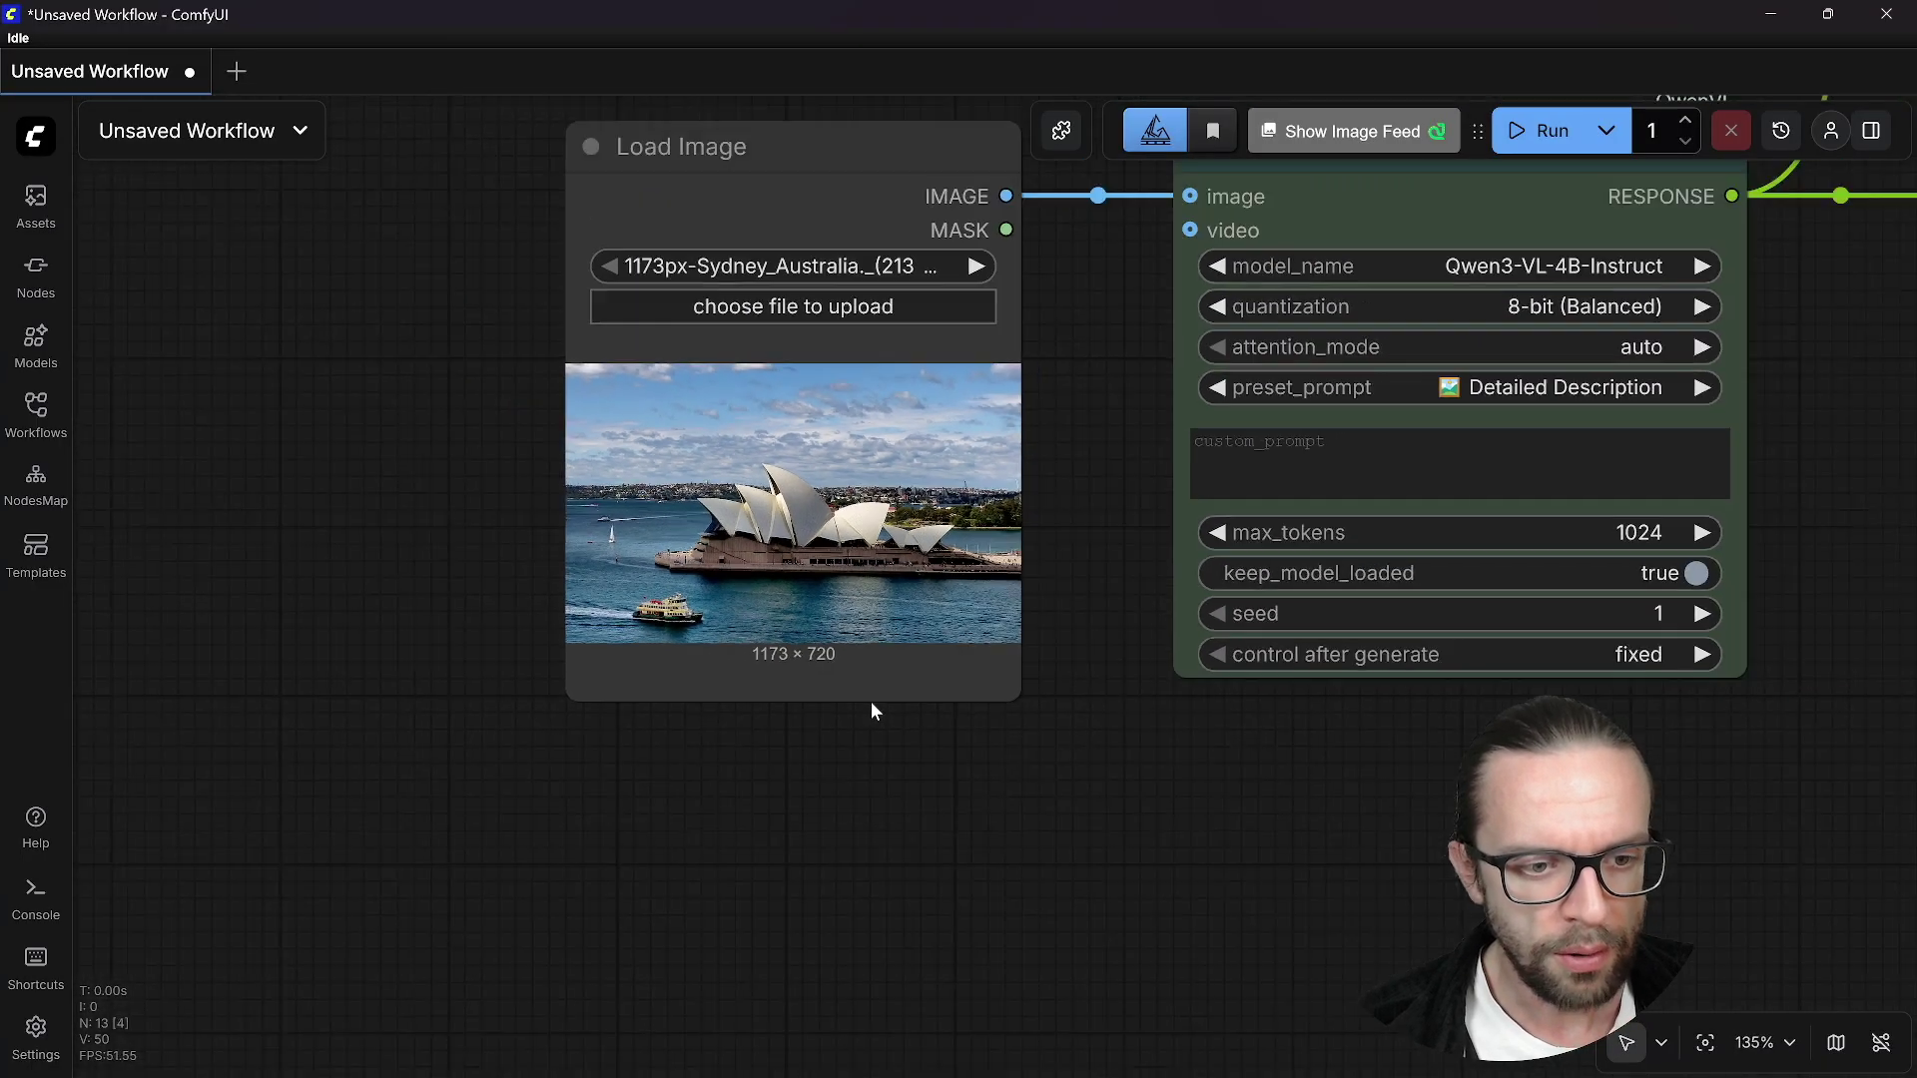
# - Compare the generated Sydney Opera House result with the caption and the Load Image photo
pyautogui.moveTo(1368, 708); pyautogui.dragTo(278, 763)
pyautogui.moveTo(1206, 498); pyautogui.dragTo(1027, 586)
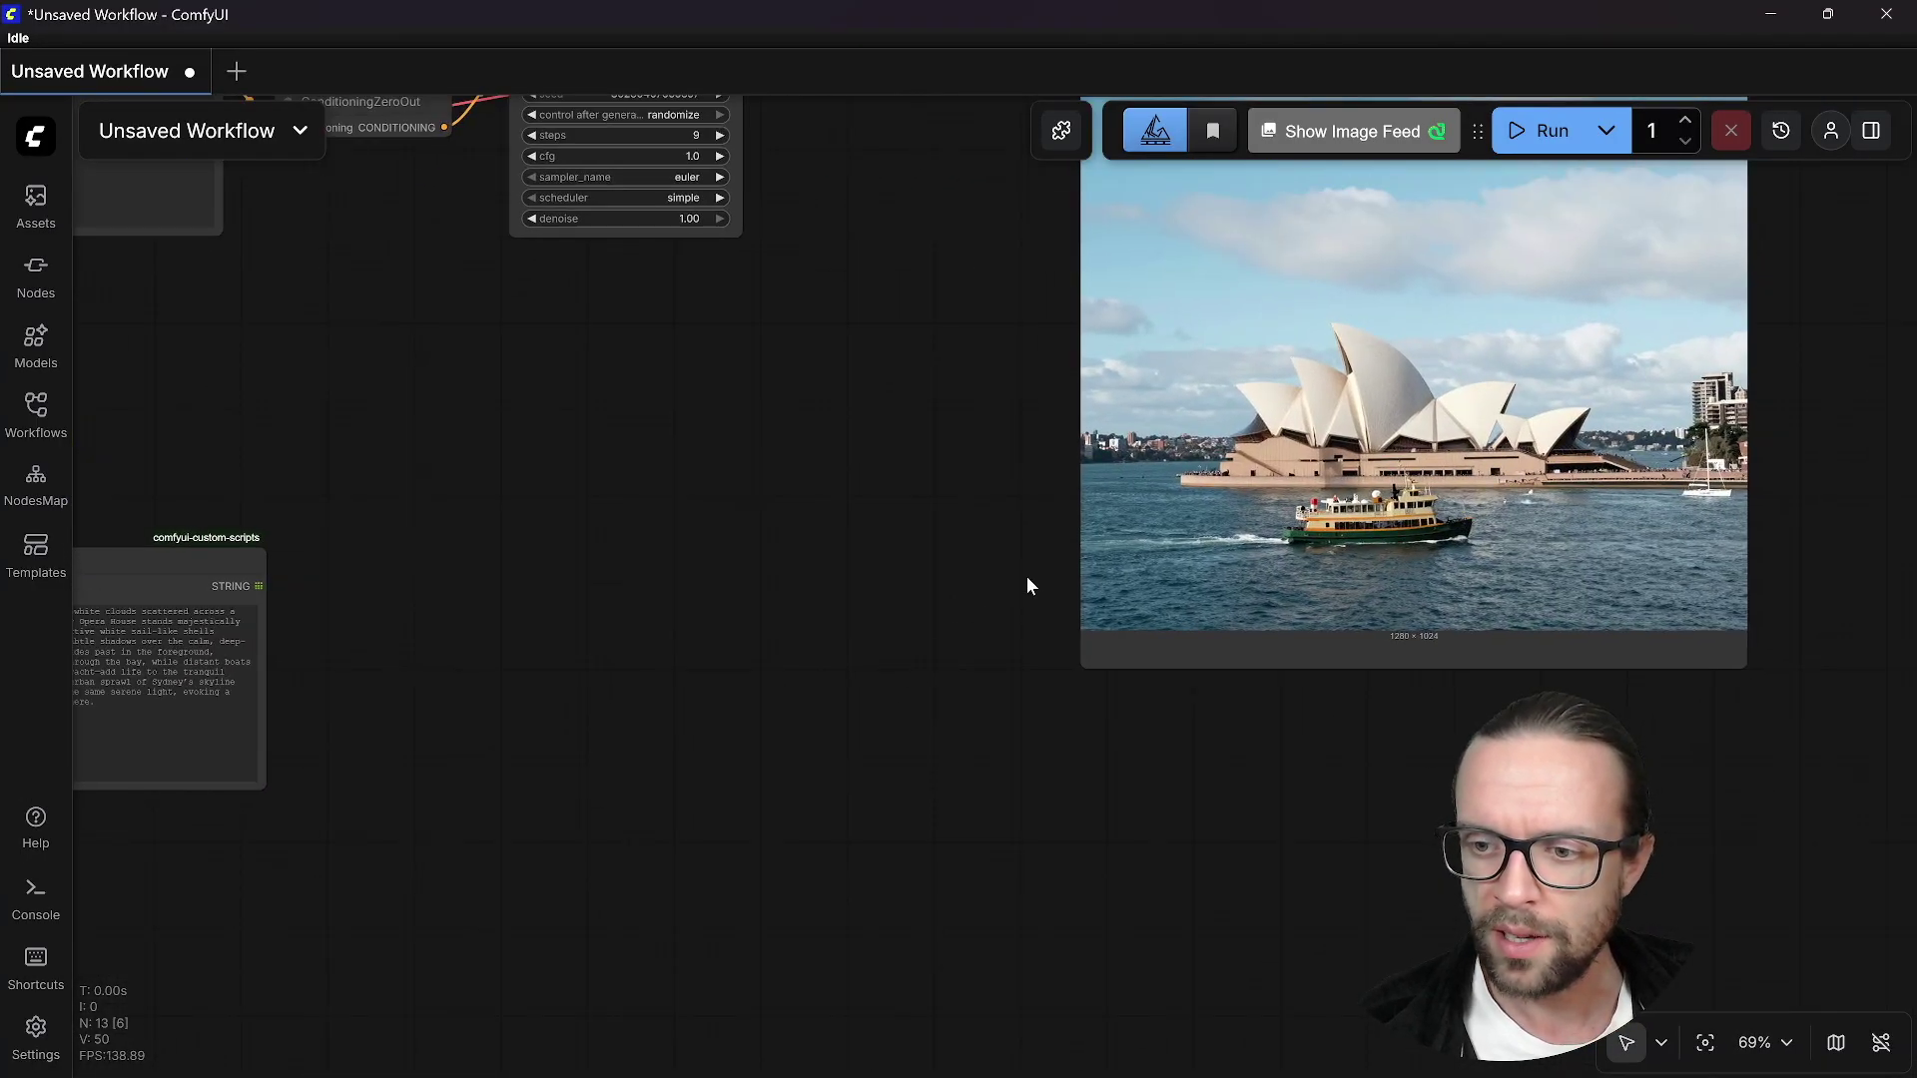
pyautogui.moveTo(799, 555); pyautogui.dragTo(1254, 487)
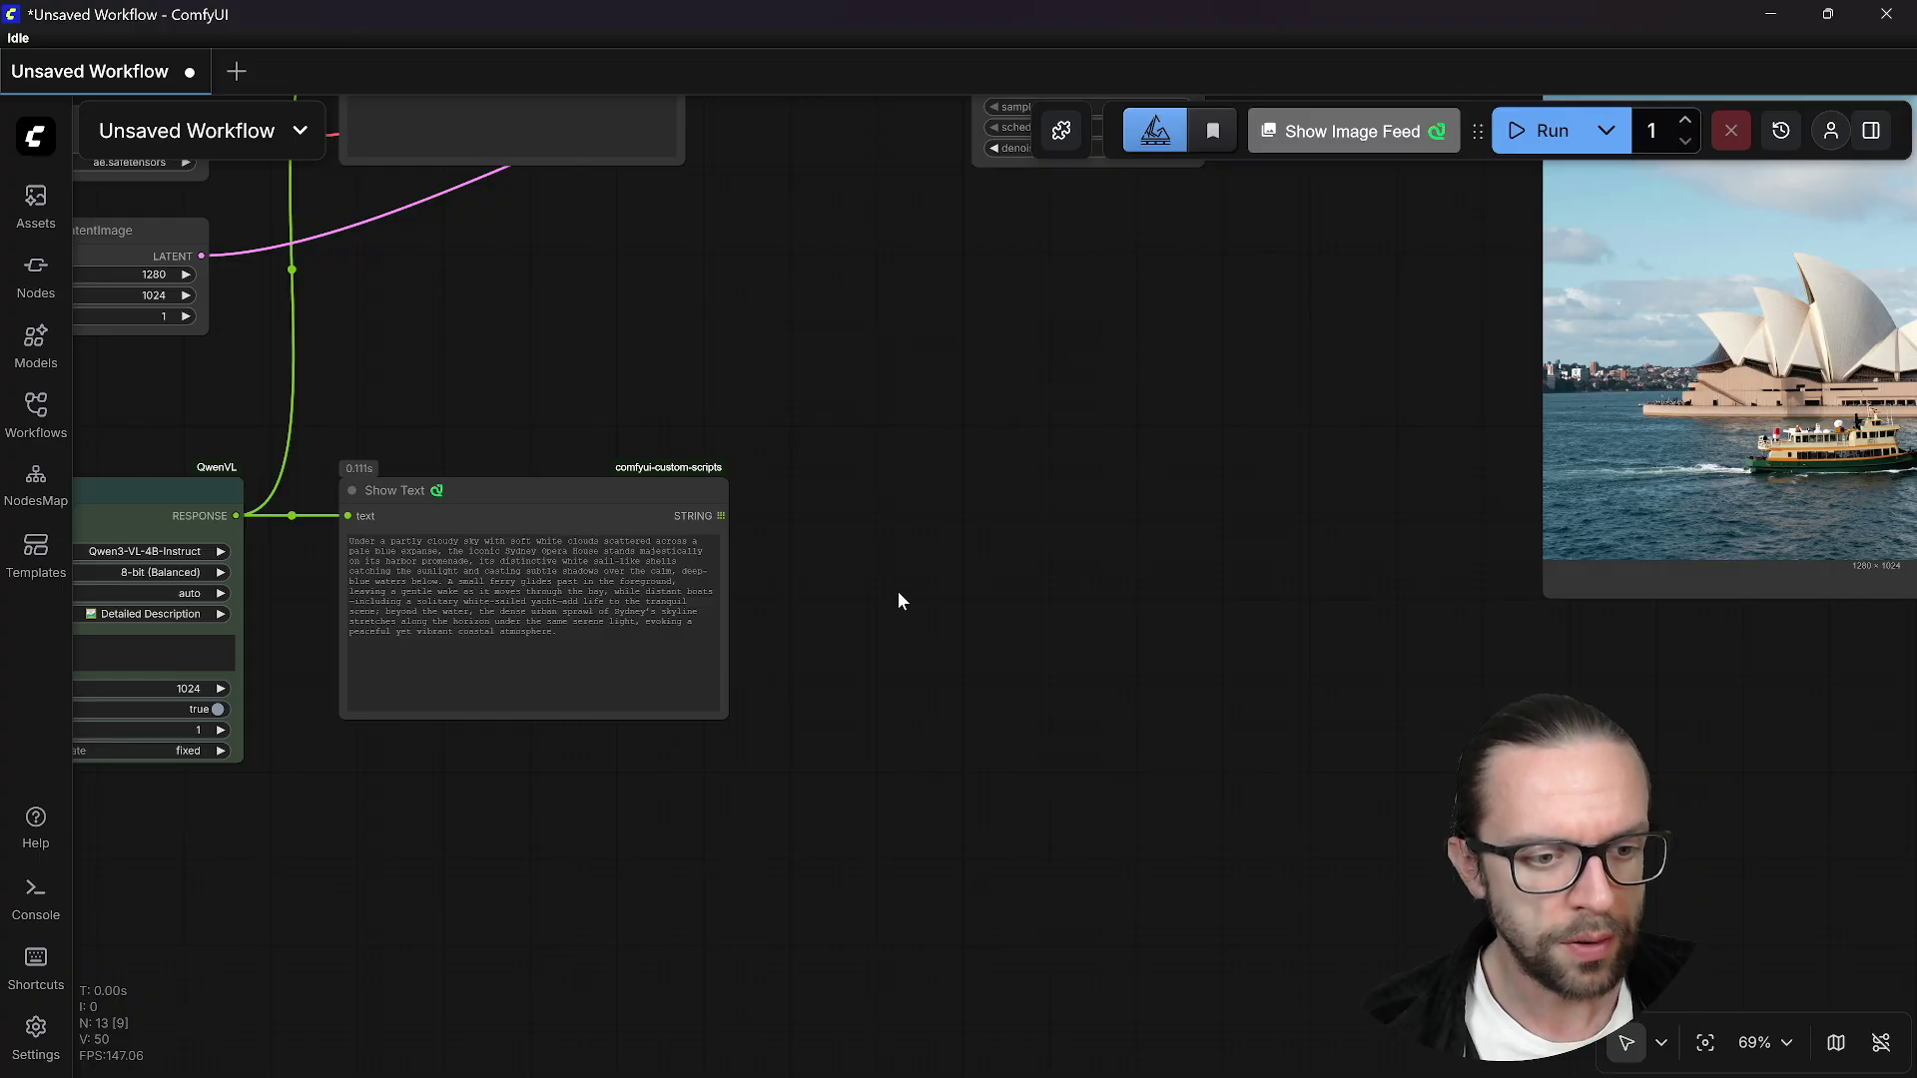
pyautogui.hscroll(10, 830, 595)
pyautogui.scroll(3, 882, 544)
pyautogui.scroll(1, 679, 629)
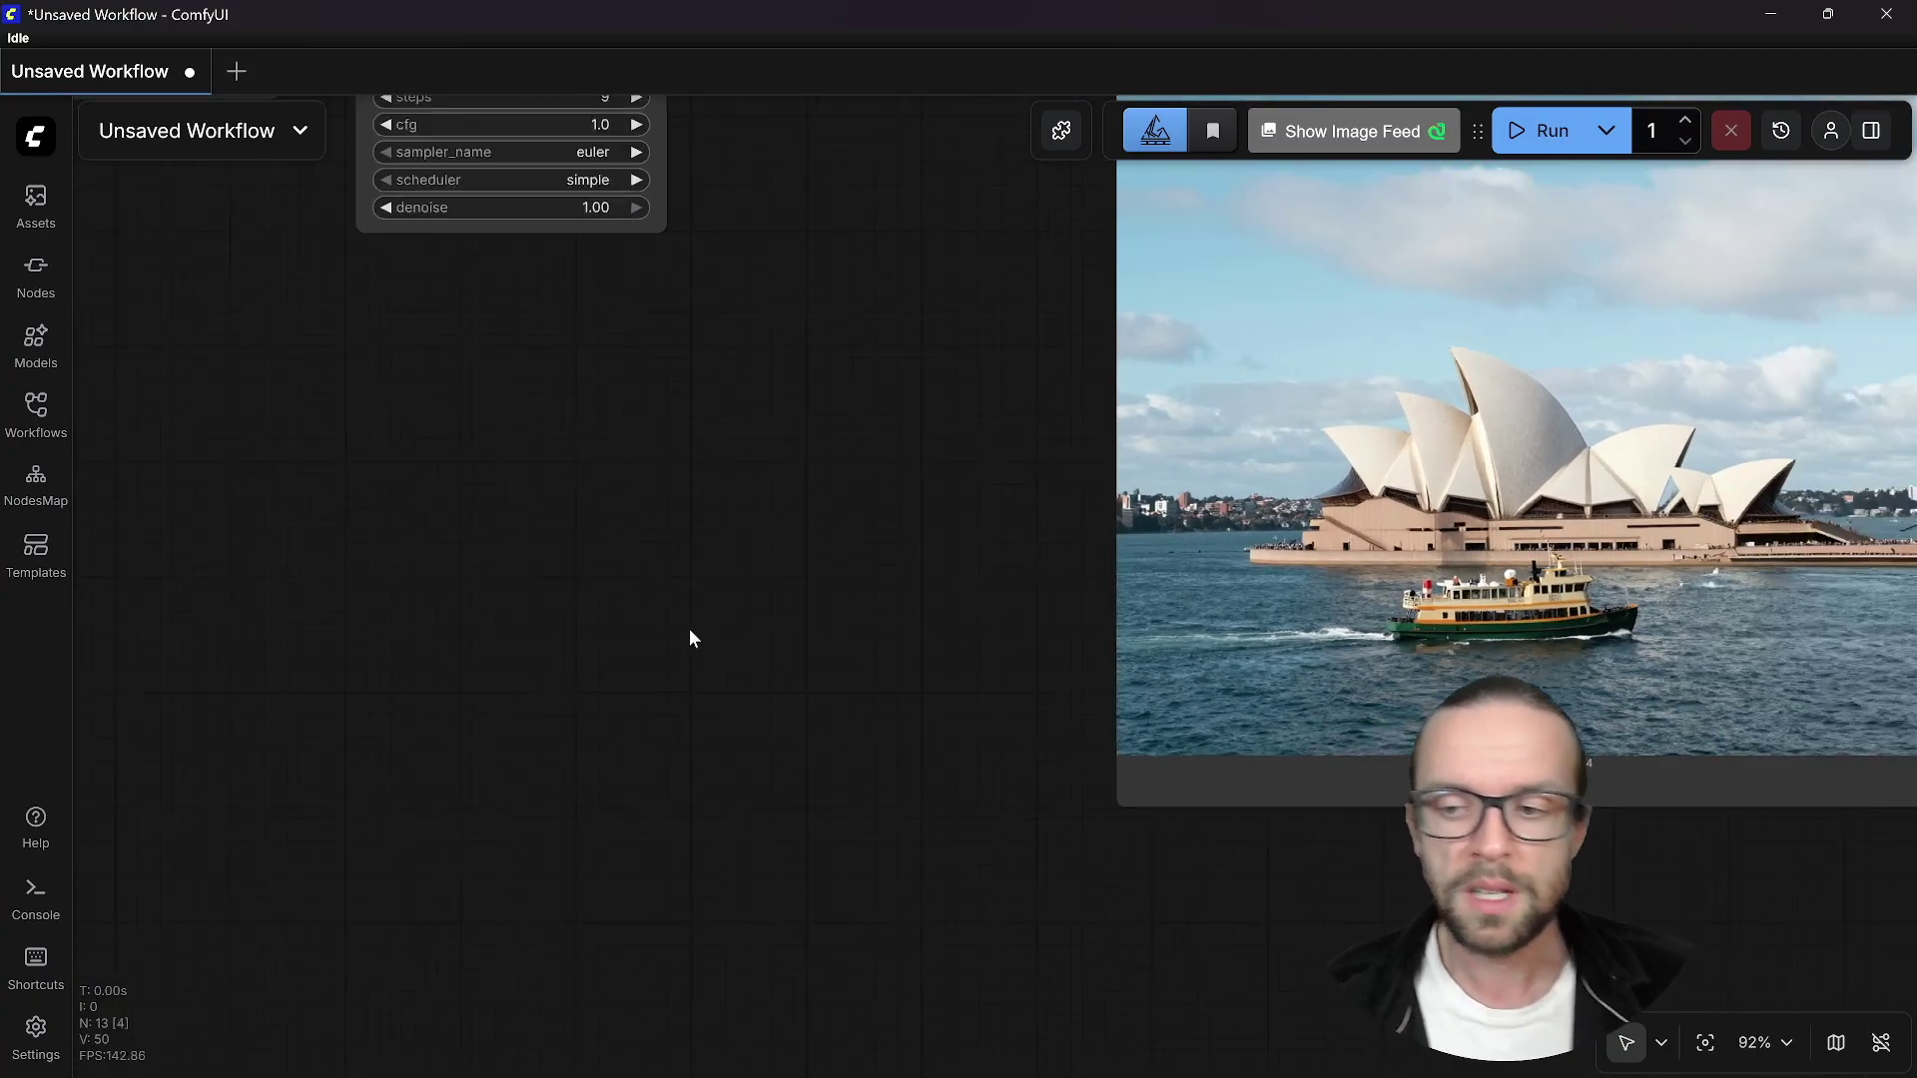
pyautogui.scroll(-4, 699, 627)
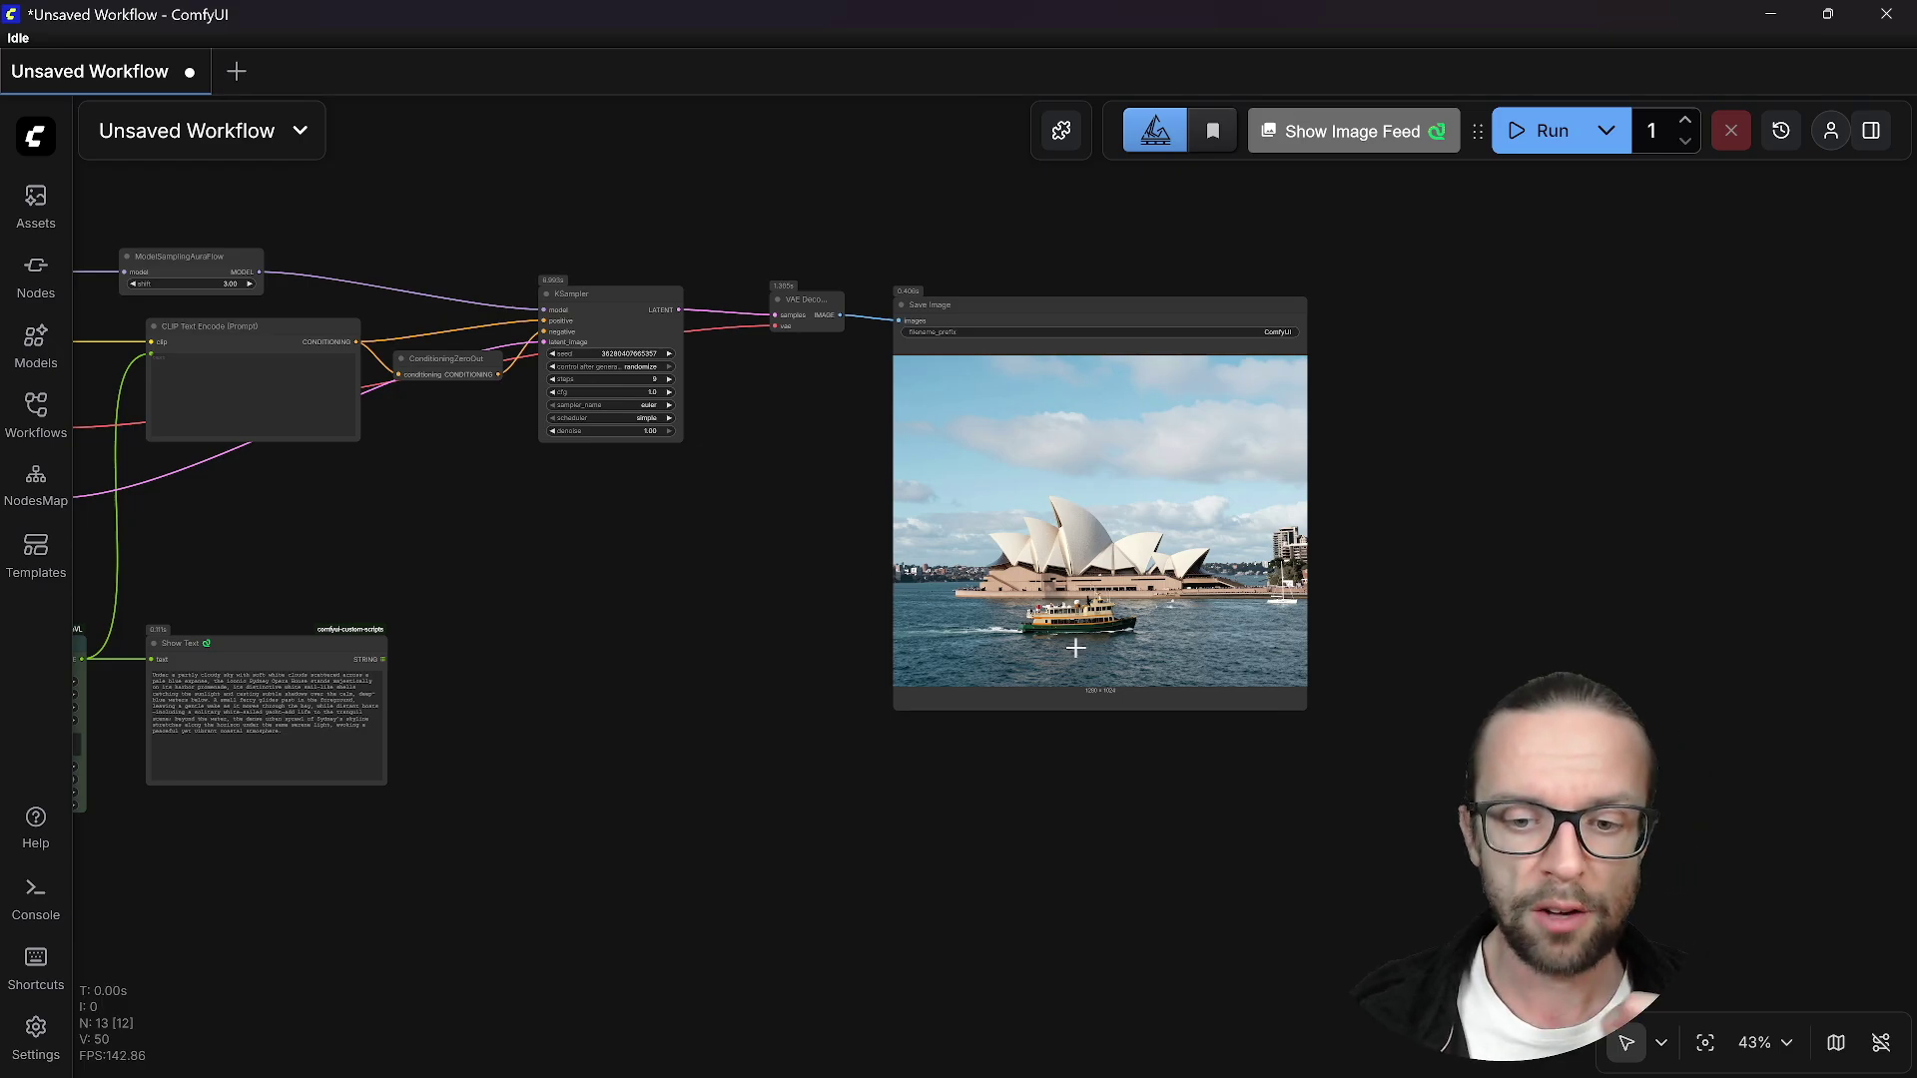
pyautogui.moveTo(884, 574); pyautogui.dragTo(833, 597)
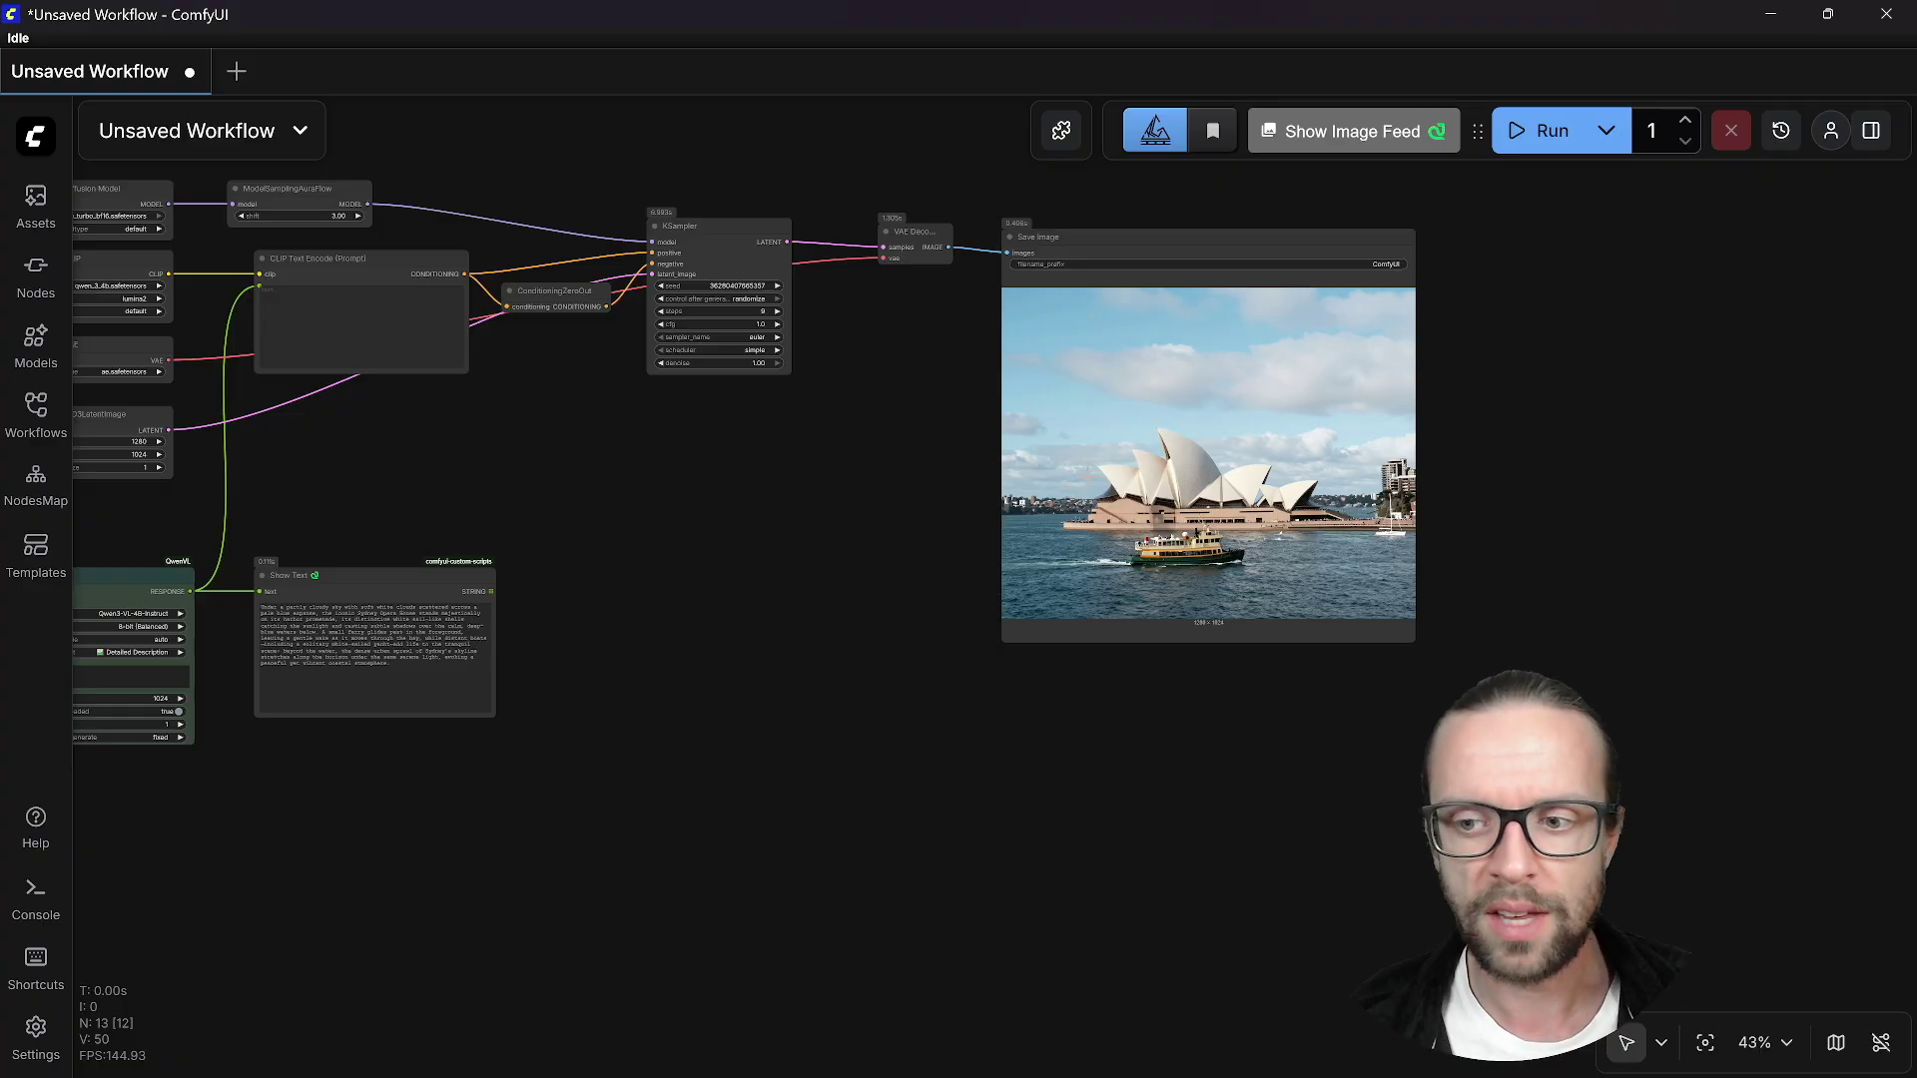
pyautogui.moveTo(518, 580); pyautogui.dragTo(933, 518)
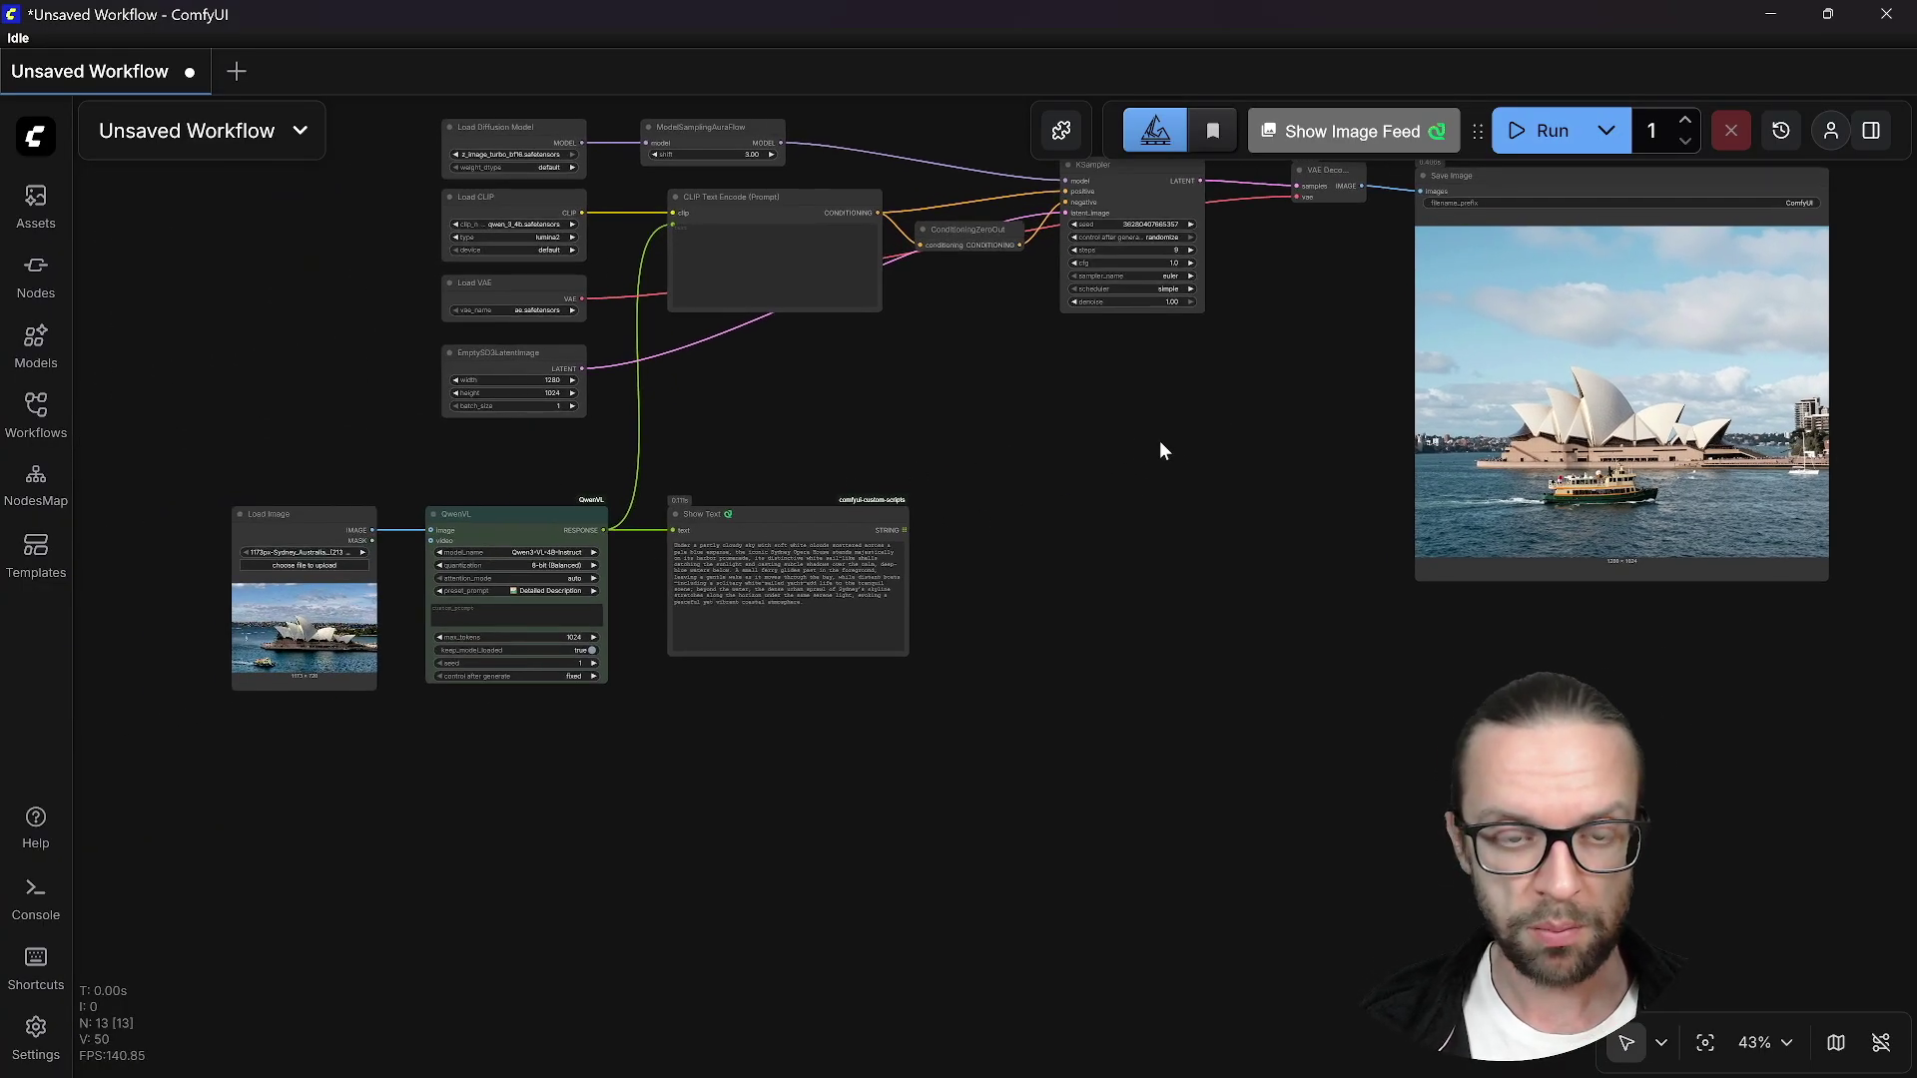
pyautogui.moveTo(1160, 442); pyautogui.dragTo(1041, 454)
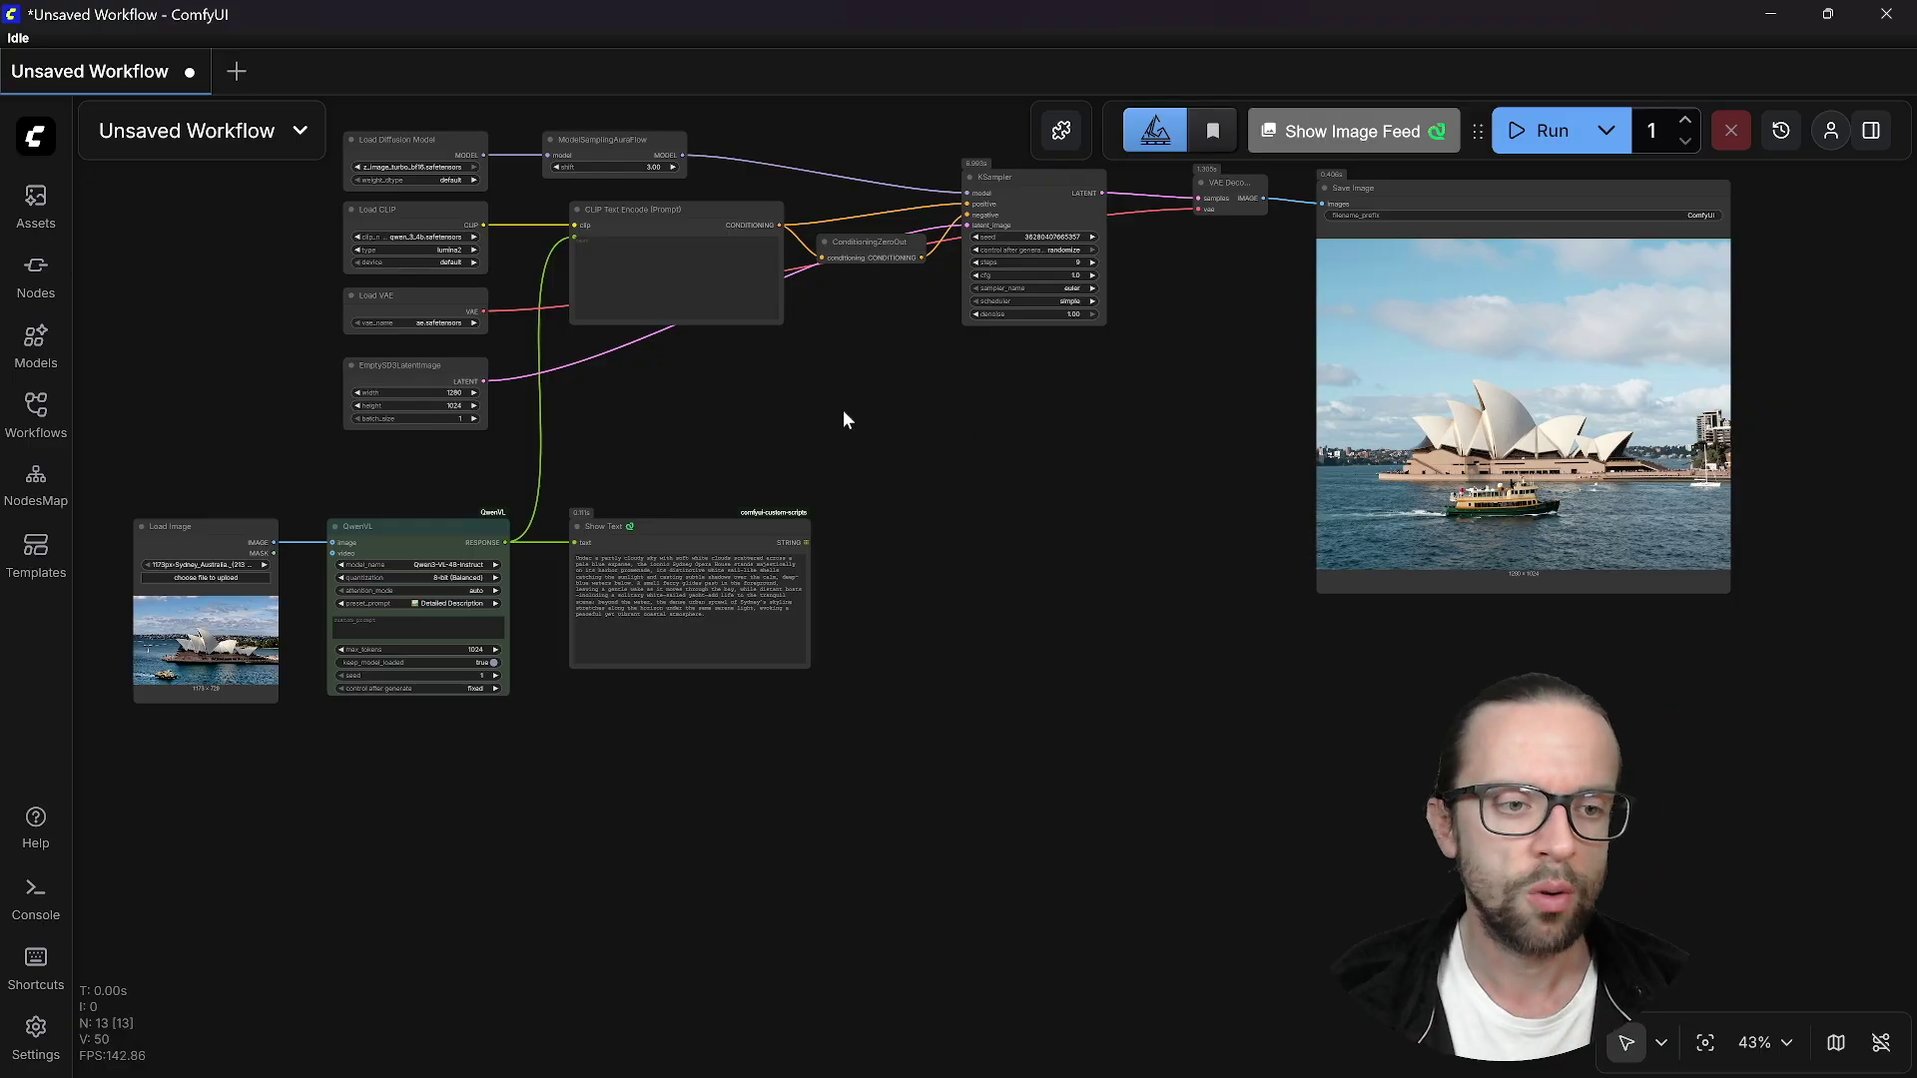